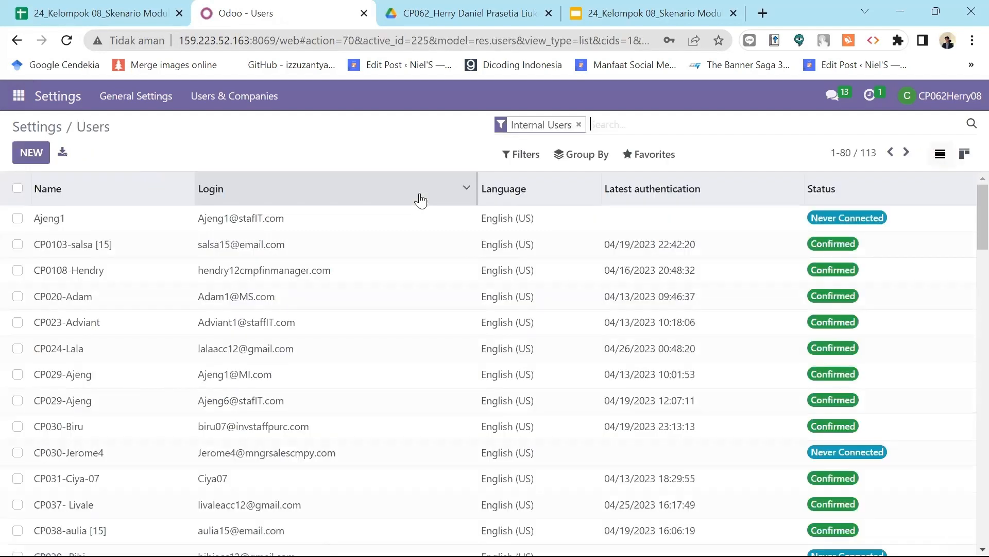
Step: Glance at the users list's Favorites options, then switch to the scenario spreadsheet
left_click(650, 160)
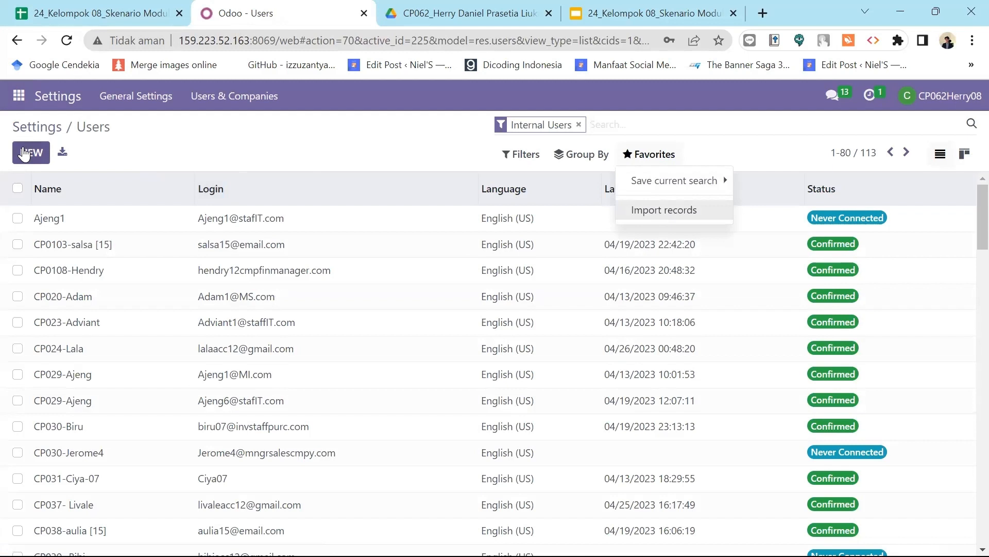
left_click(592, 124)
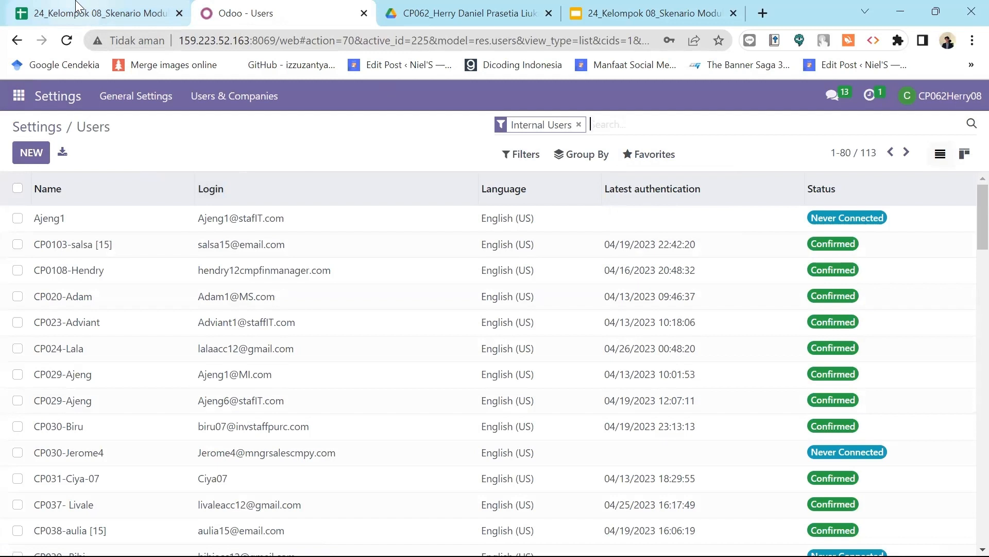
left_click(78, 11)
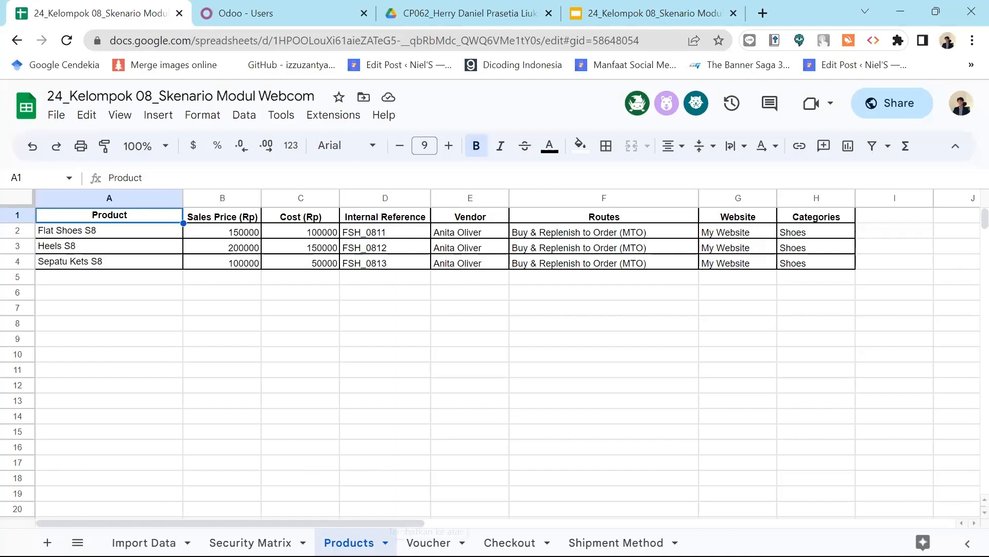
Step: Review the Security Matrix roles for the second and third users, including the third user's Purchase role
left_click(251, 542)
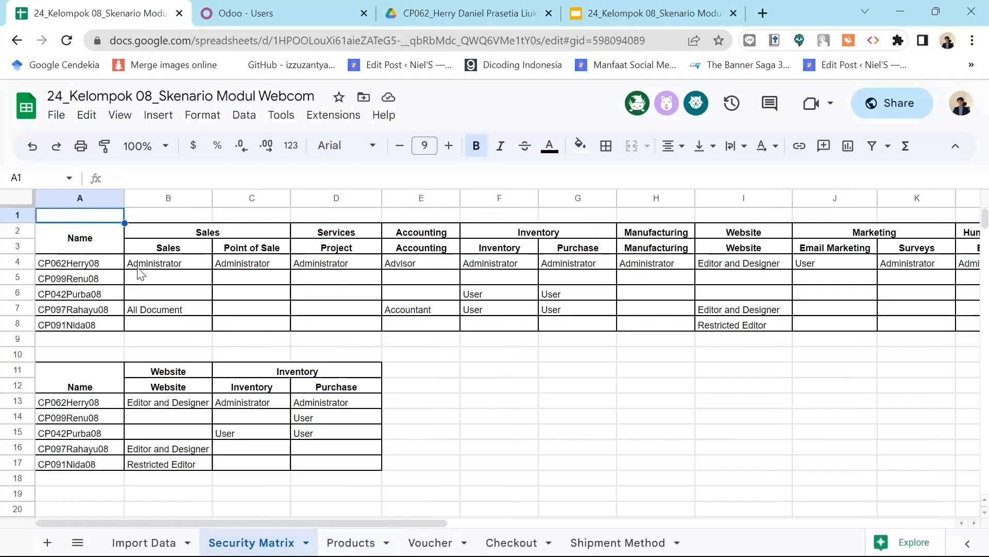
left_click(84, 282)
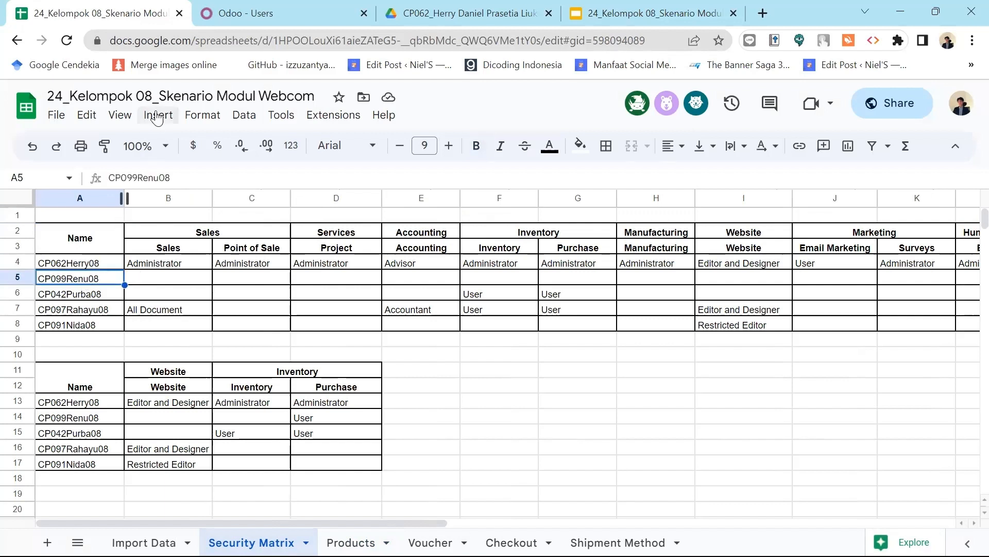
left_click(219, 25)
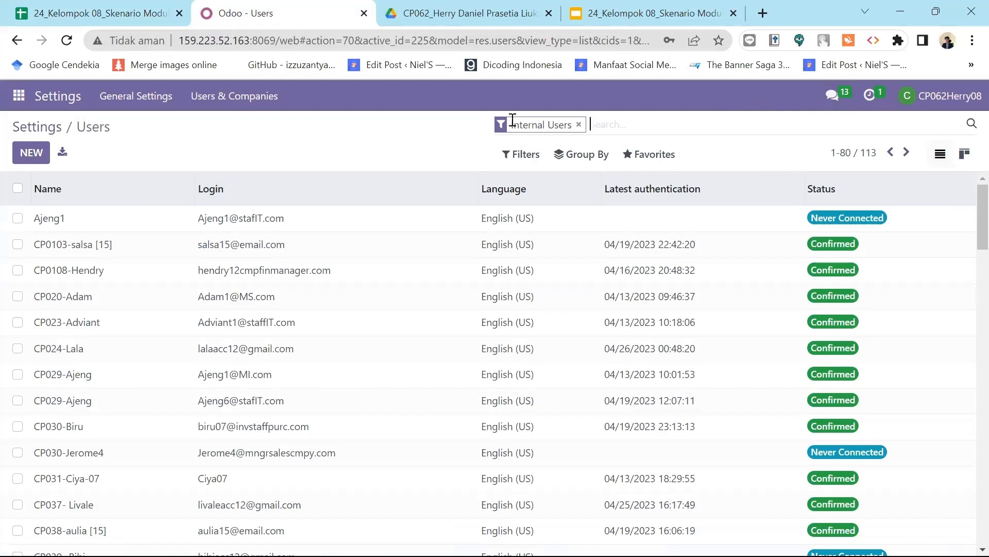
left_click(85, 12)
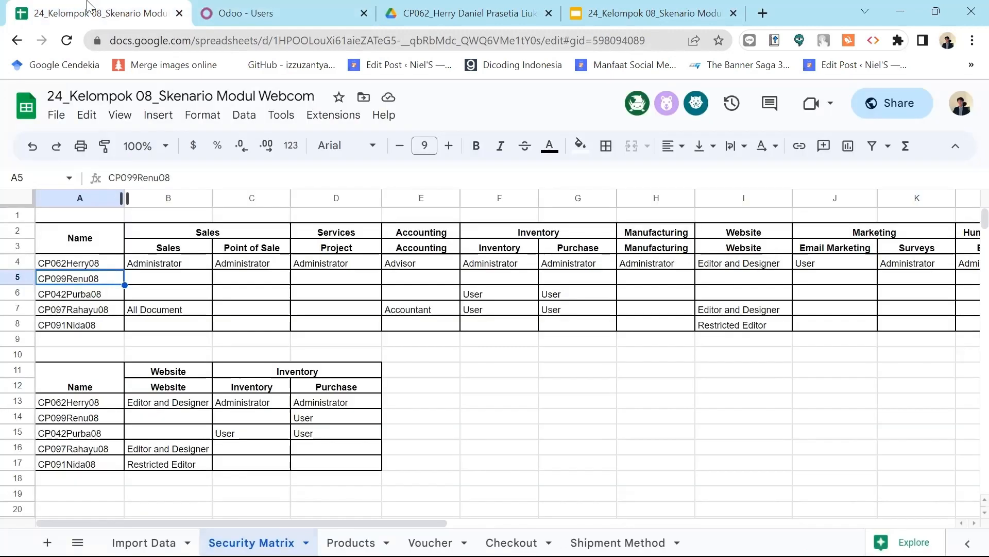
left_click(105, 299)
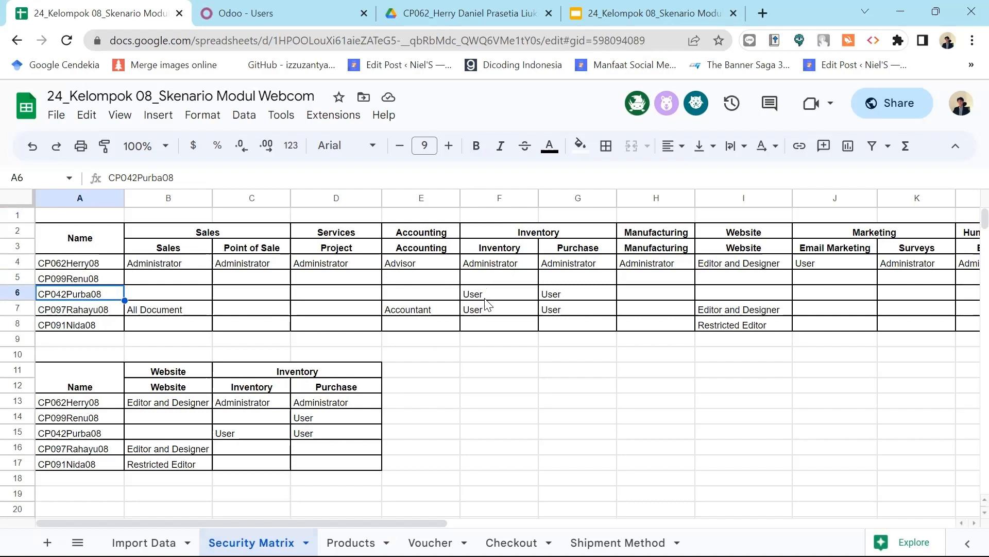
left_click(589, 299)
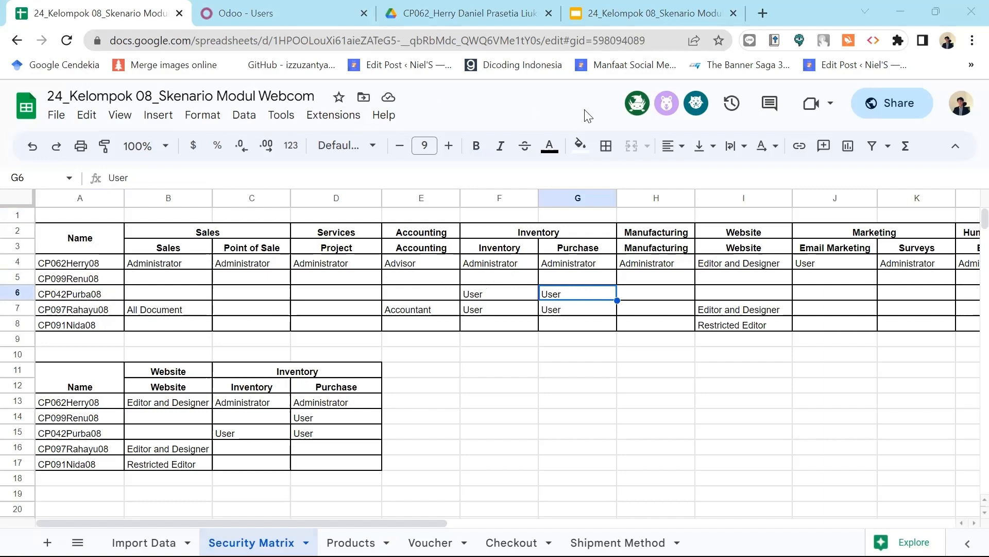
Step: Search the Odoo users list for the third user by name and open their record
left_click(243, 12)
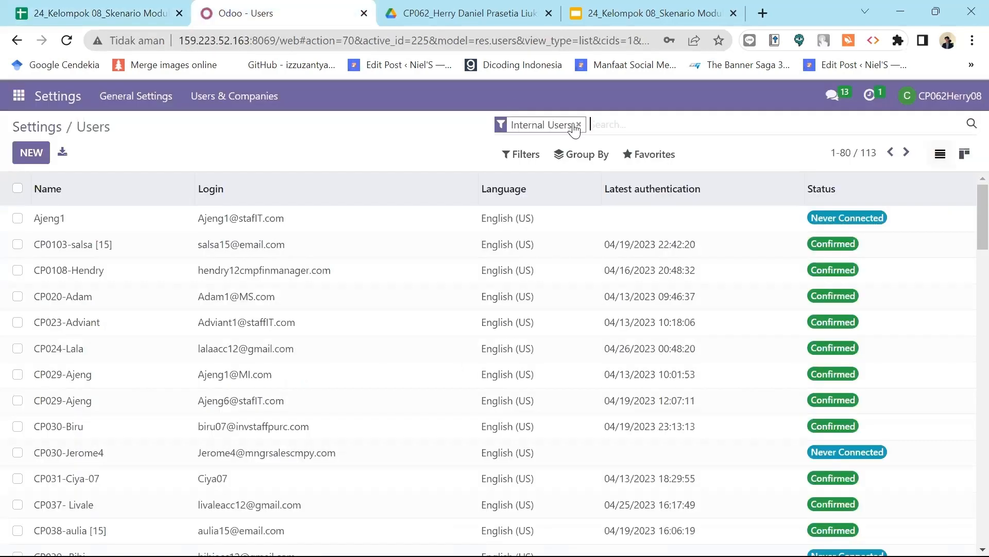
type("Purba")
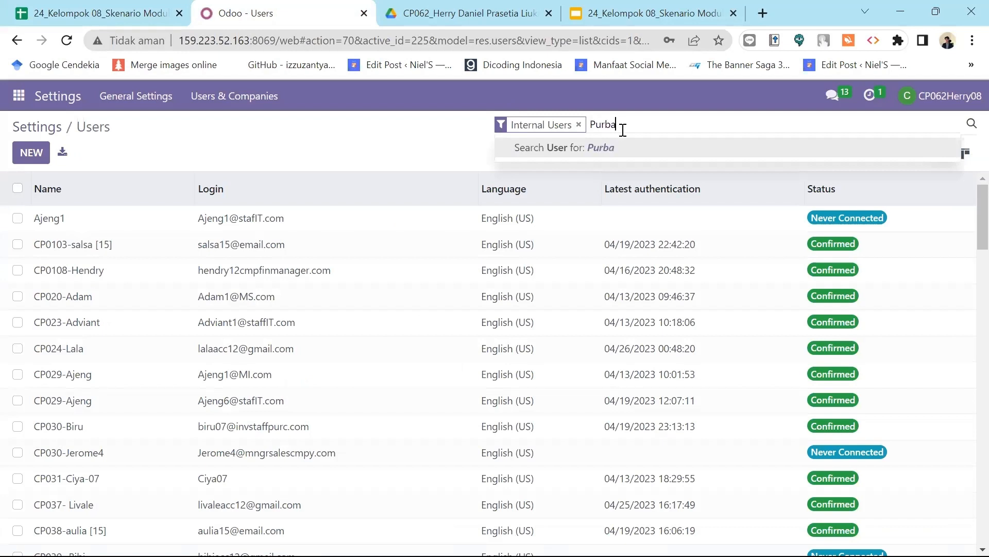
key("Return")
left_click(109, 224)
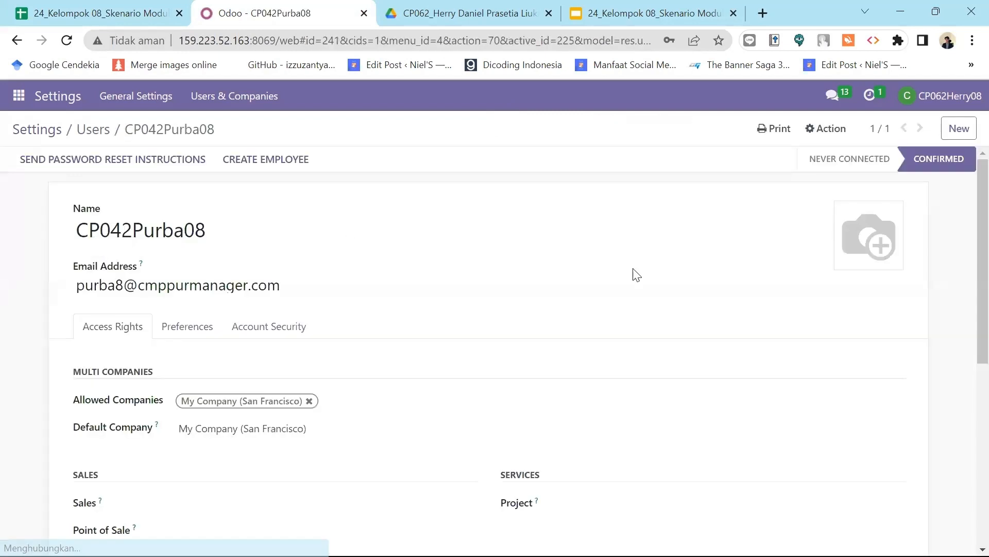
Step: Confirm the user's Purchase access stays User, then return to the Users list
scroll(965, 309, "down", 5)
scroll(966, 428, "down", 1)
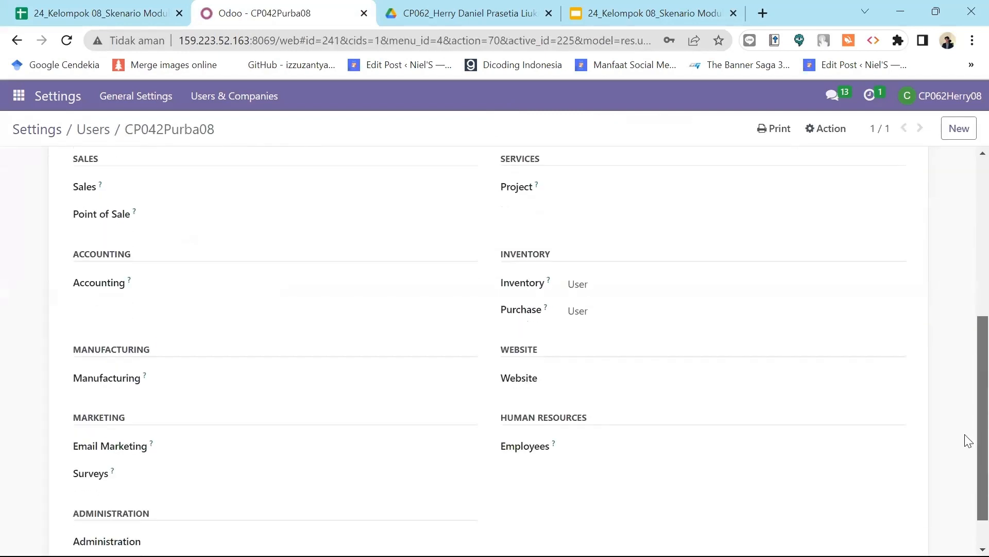
left_click(596, 315)
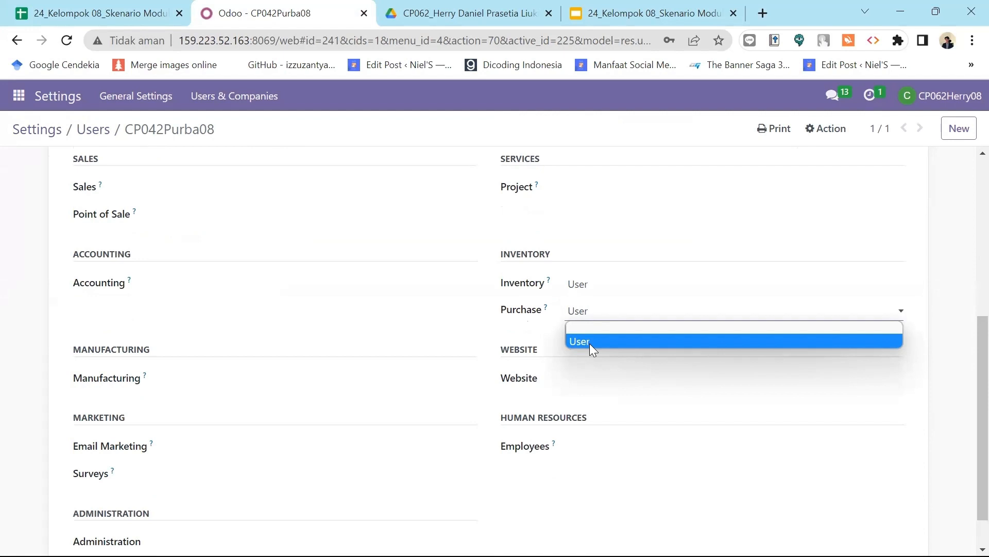
left_click(589, 342)
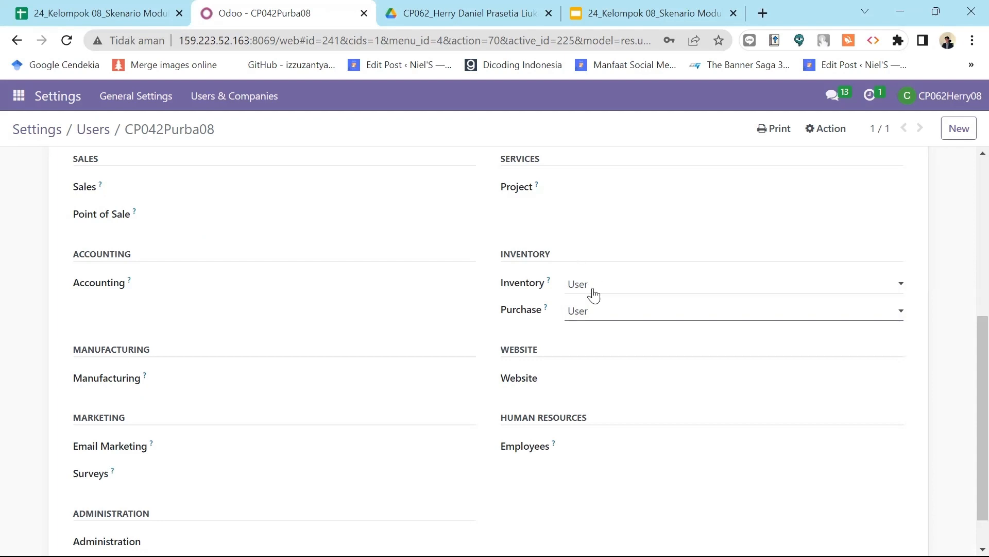
scroll(966, 190, "up", 6)
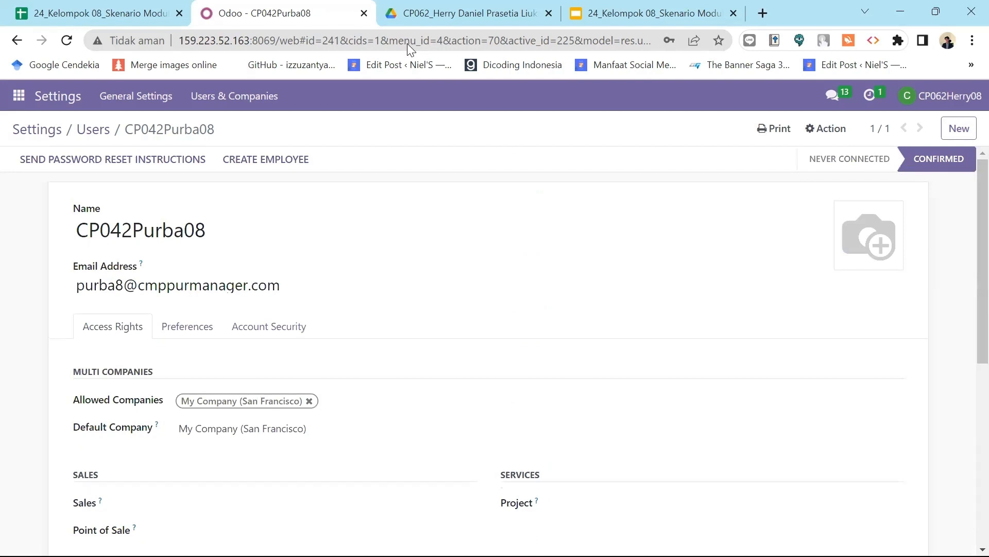
left_click(85, 130)
Step: Search for the next user by name and open their record
left_click(649, 124)
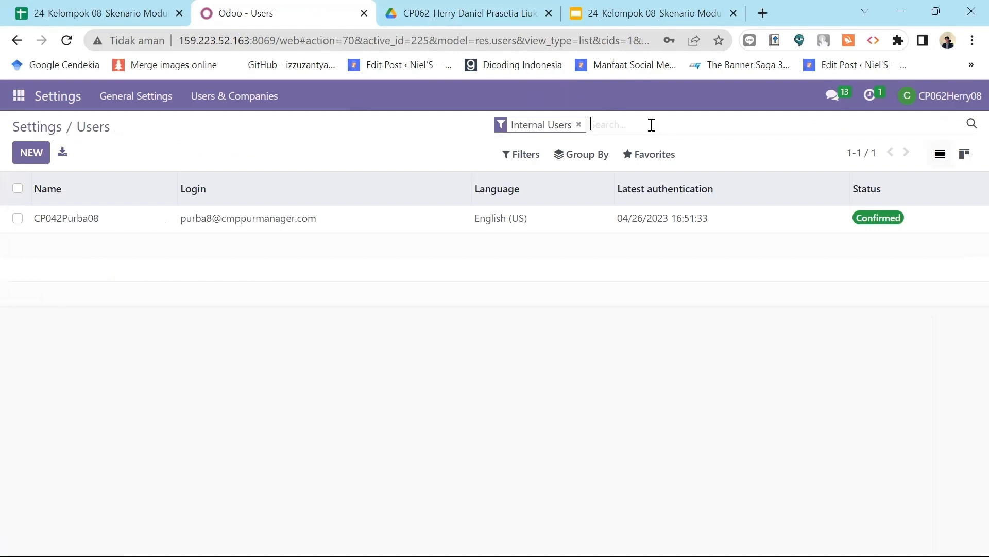
type("Rahayu")
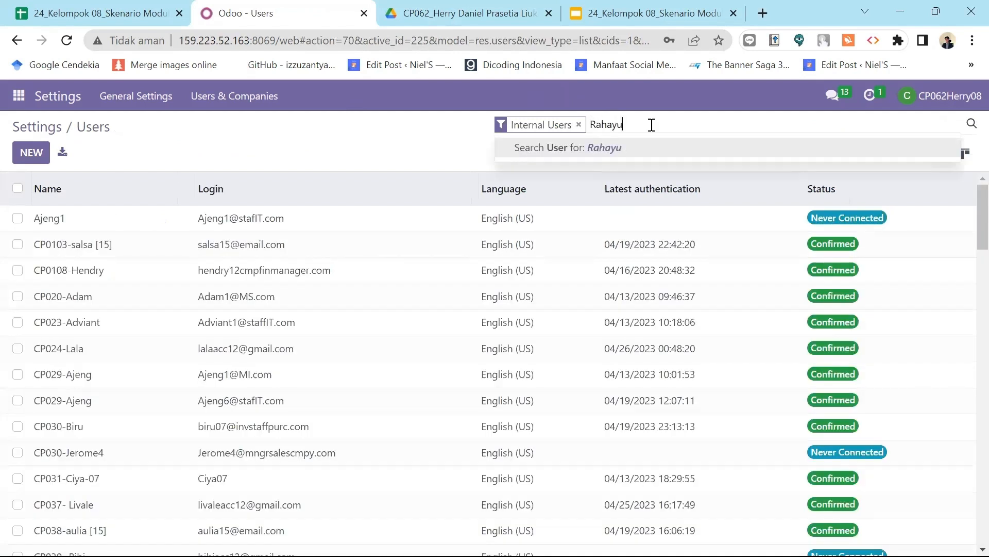
key("Return")
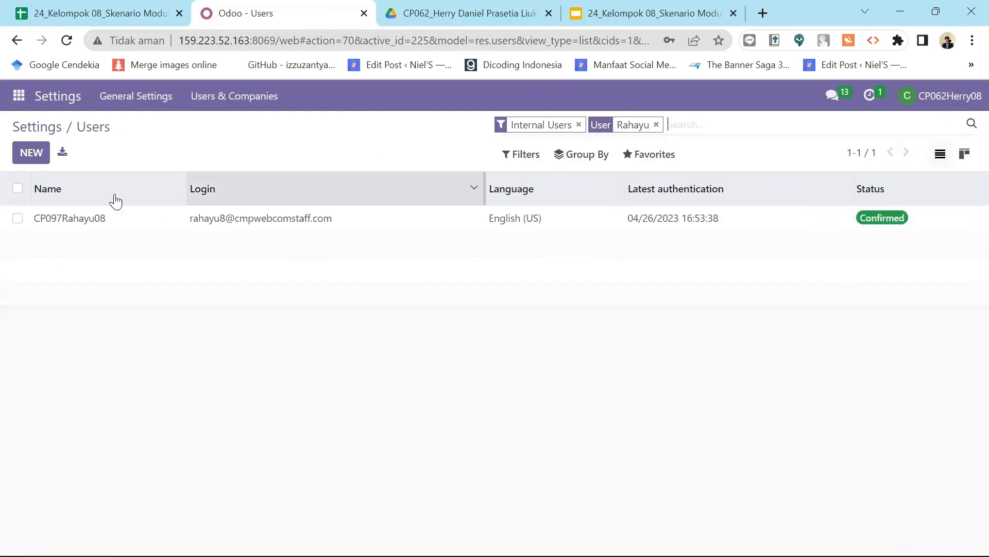
left_click(75, 221)
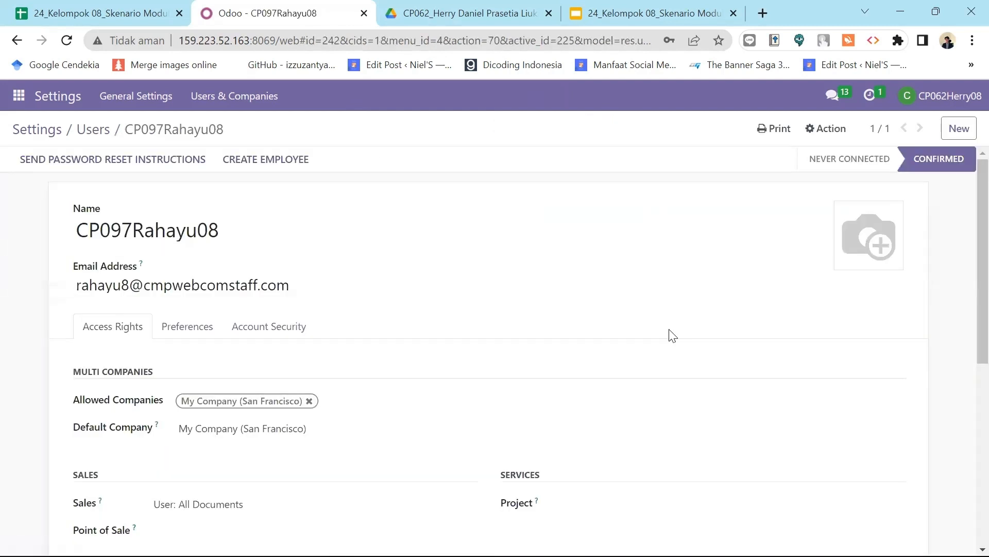
Step: Set the user's Website access to Restricted Editor
scroll(965, 510, "down", 5)
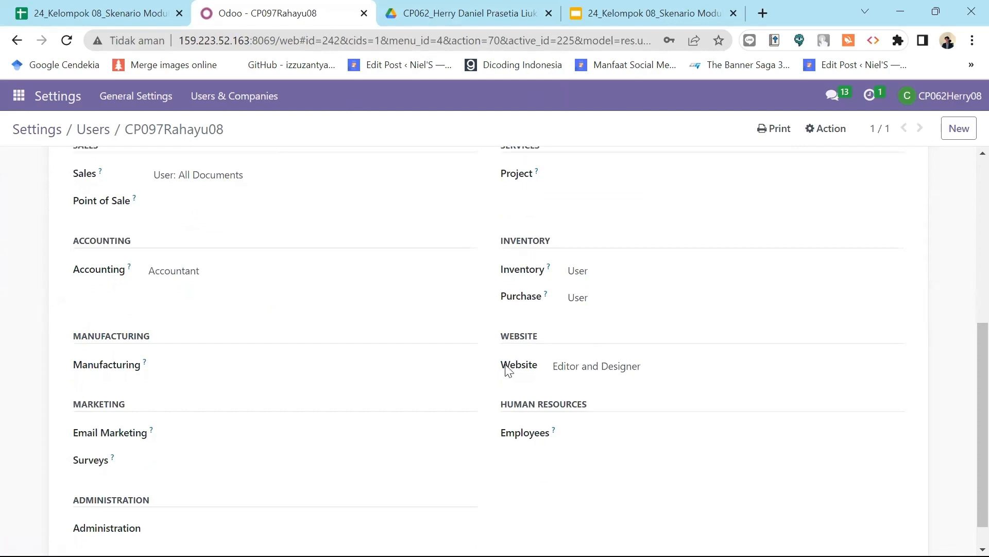
left_click(576, 369)
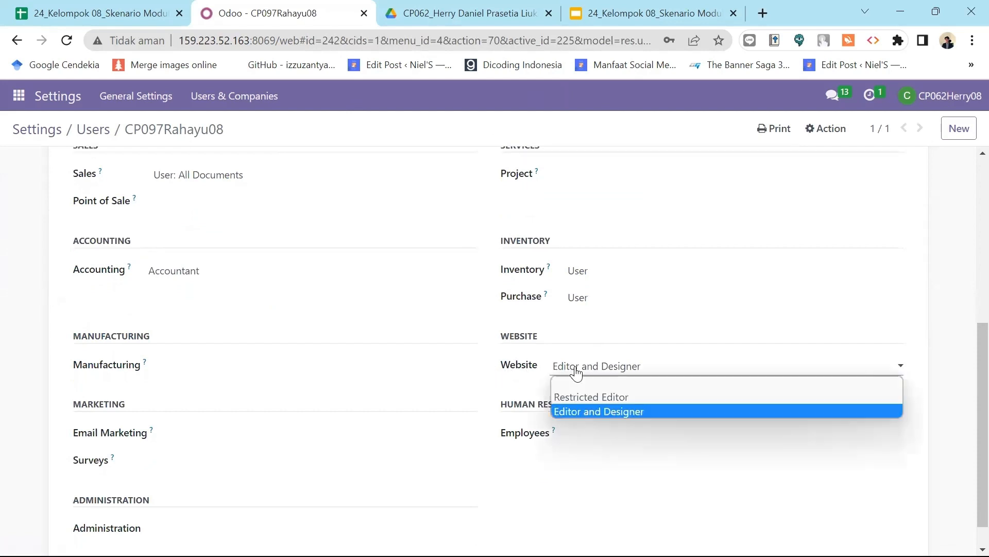
key("Up")
key("Return")
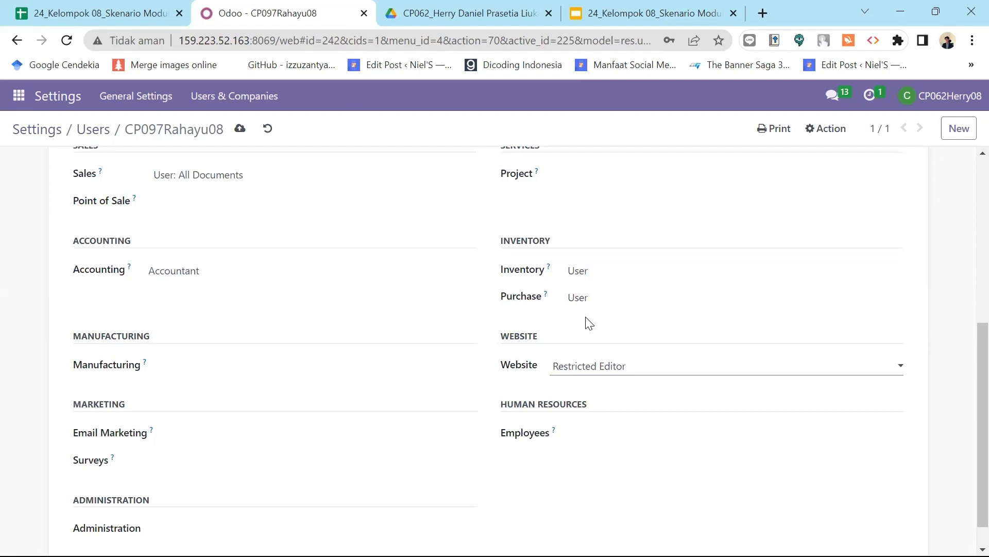
Step: Set Sales access to User: All Documents and keep Accounting as Accountant
left_click(185, 181)
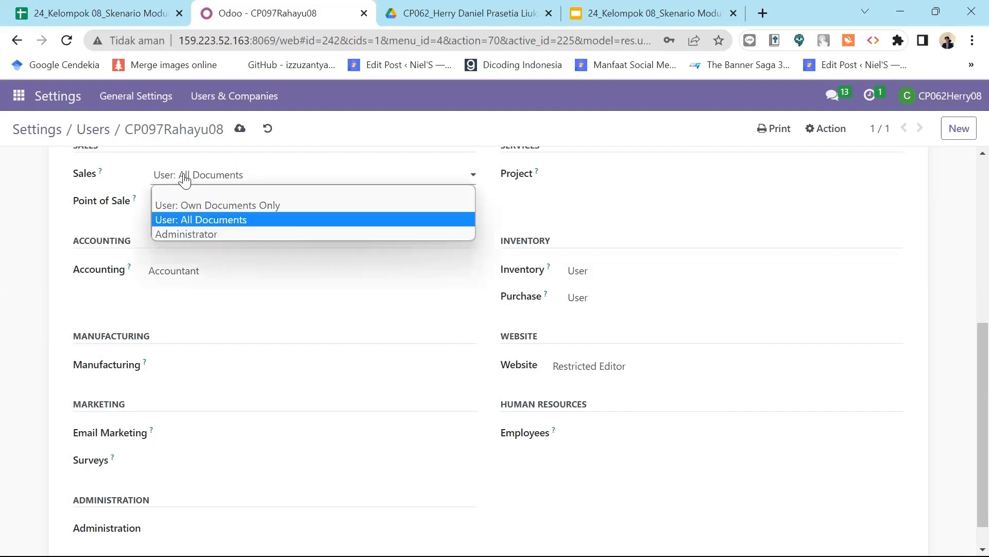
key("Up")
key("Up")
key("Return")
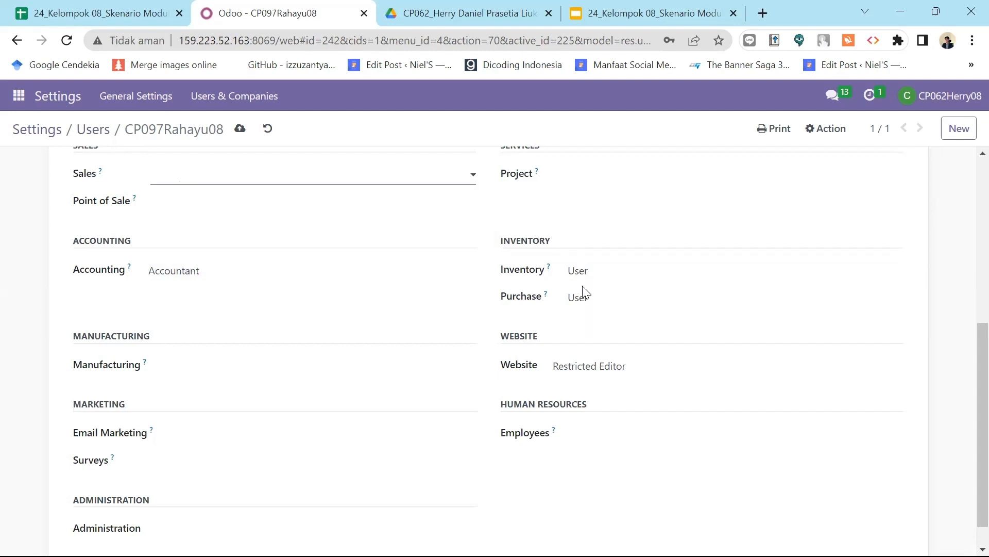
left_click(207, 185)
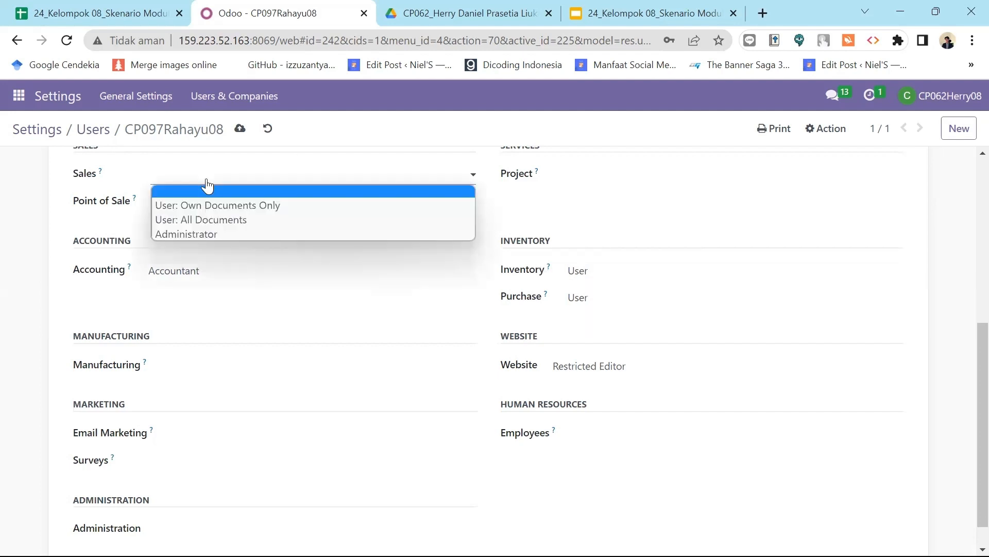
key("Down")
key("Down")
key("Return")
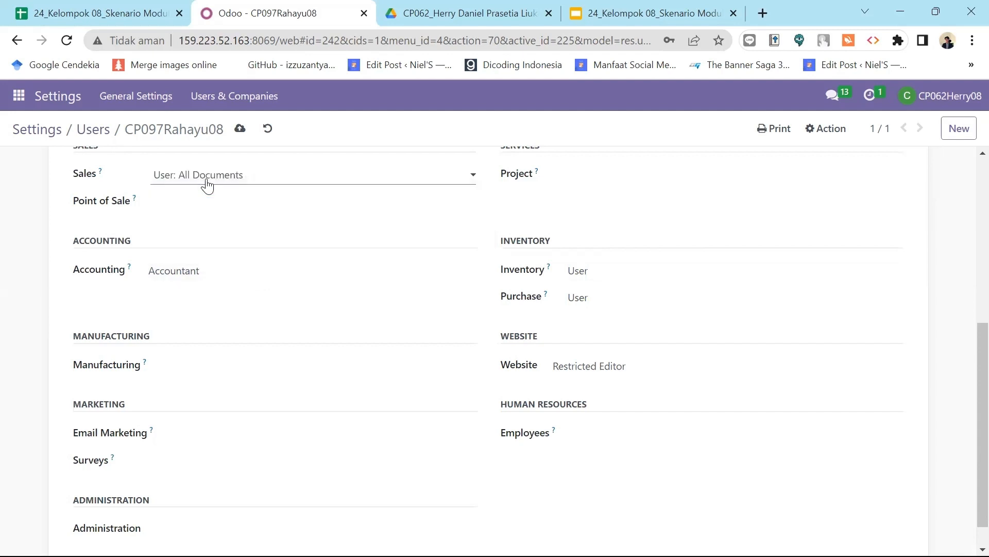
left_click(190, 281)
left_click(194, 330)
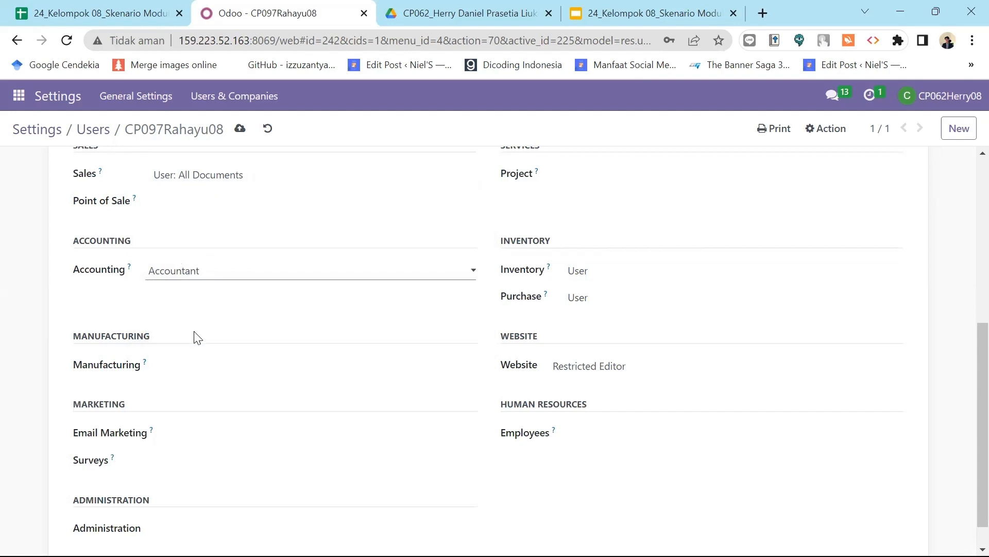
Step: Save the user's access rights and return to the security matrix spreadsheet
scroll(966, 232, "up", 6)
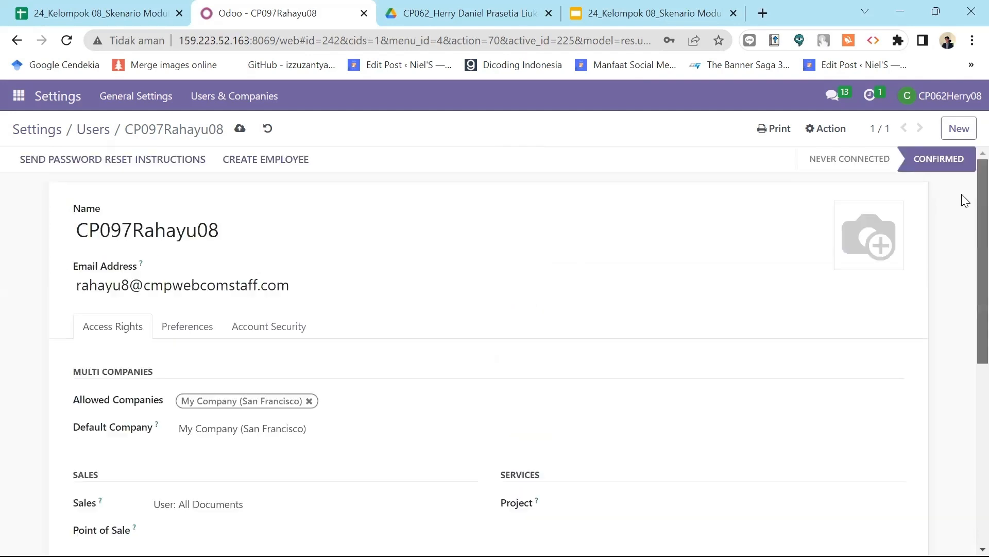
left_click(239, 130)
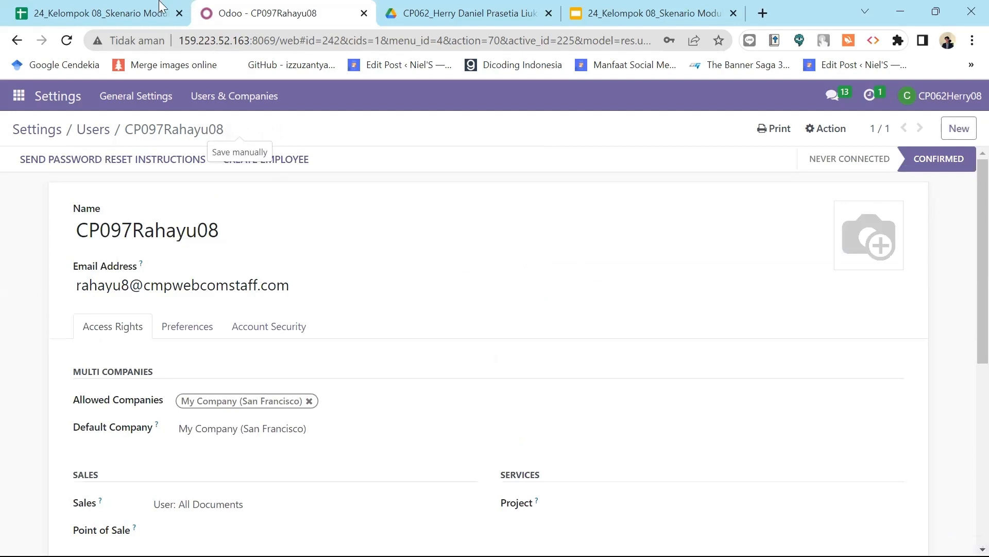
left_click(188, 8)
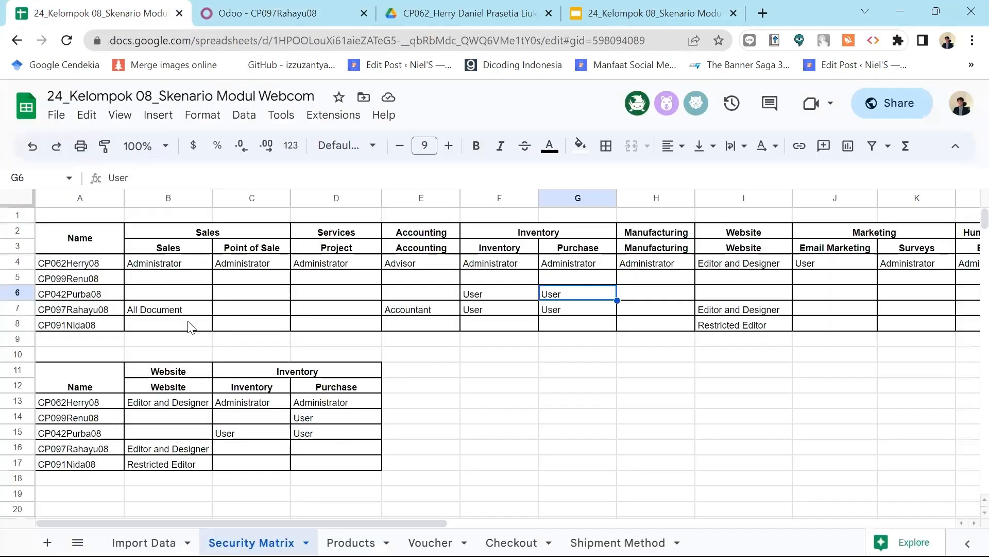
Step: Change cell I8's Website role from Restricted Editor to Editor and Designer
left_click(753, 328)
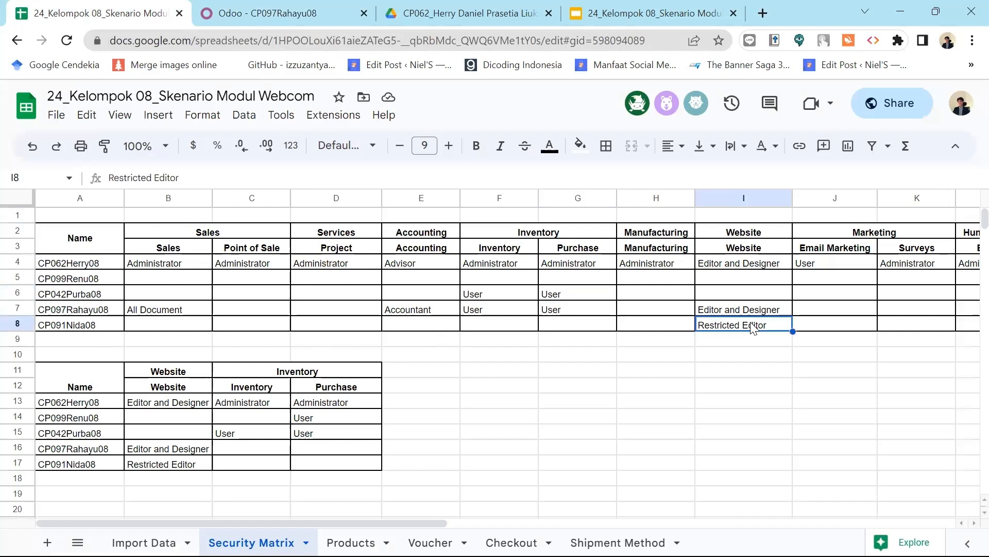
left_click(720, 310)
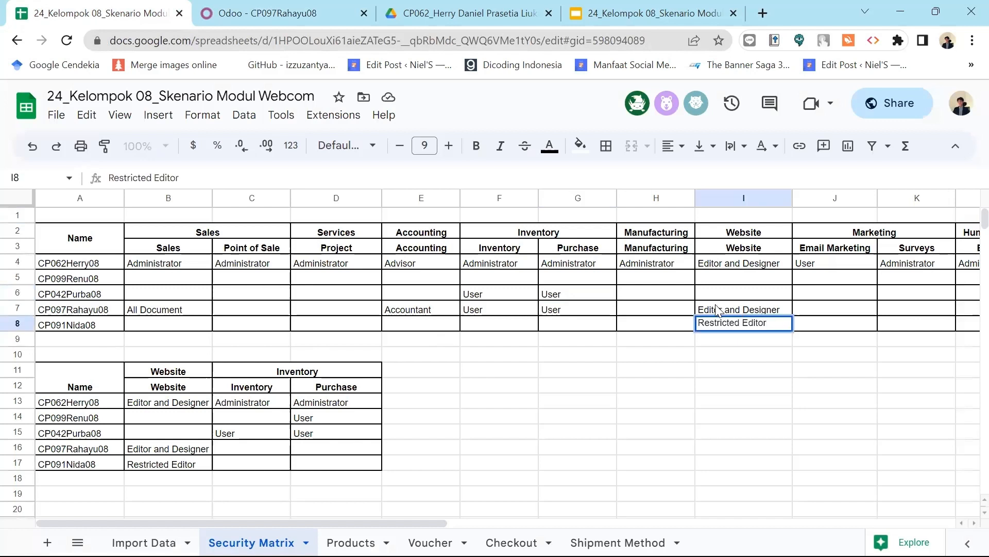
key("Down")
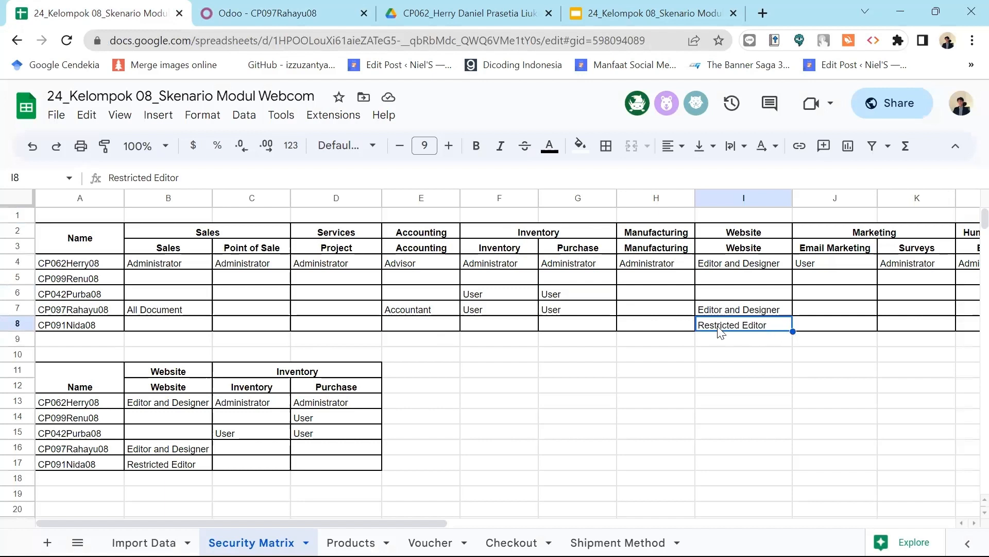
double_click(780, 324)
left_click_drag(779, 324, 700, 324)
type("Editor and Designer")
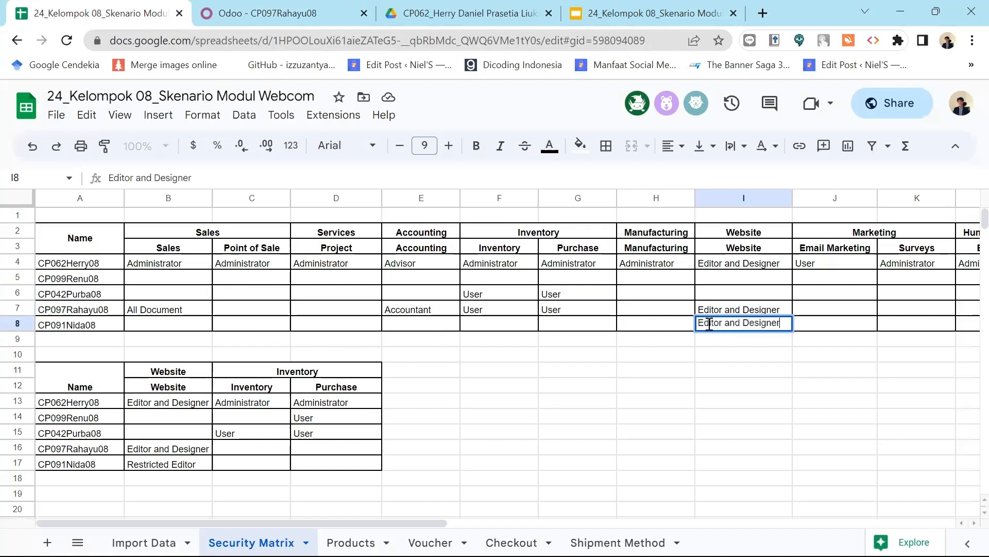
left_click(721, 309)
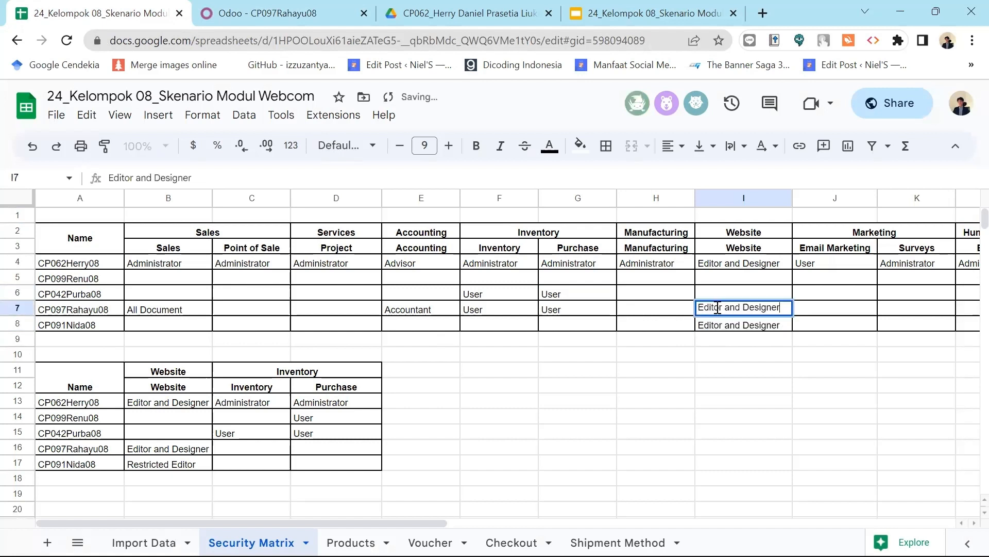
Step: Paste Restricted Editor into cell I7, replacing its previous role
left_click(192, 465)
left_click_drag(194, 181, 98, 182)
left_click(742, 307)
type("Restricted Editor")
key("Return")
left_click(275, 7)
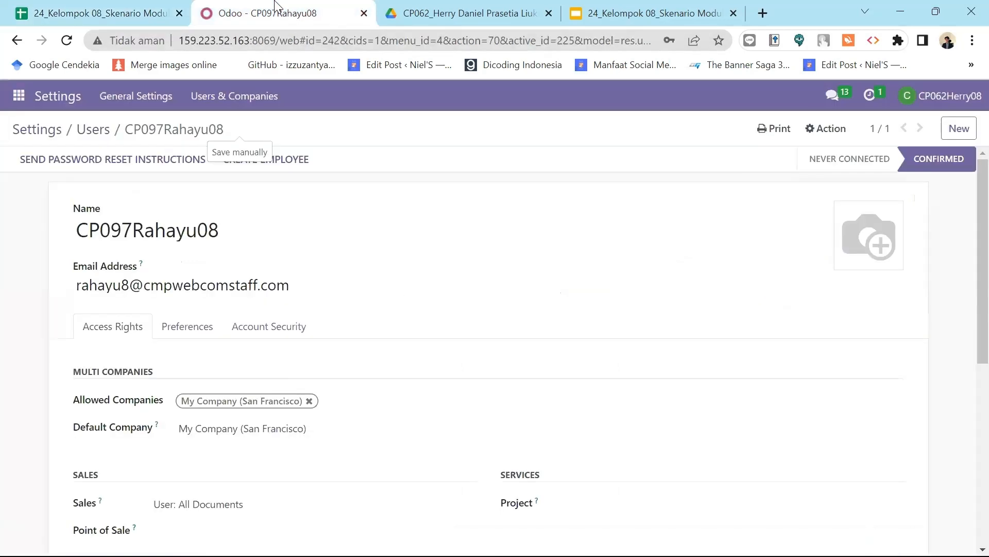
Step: Open the Website app's eCommerce > Products catalogue
left_click(17, 96)
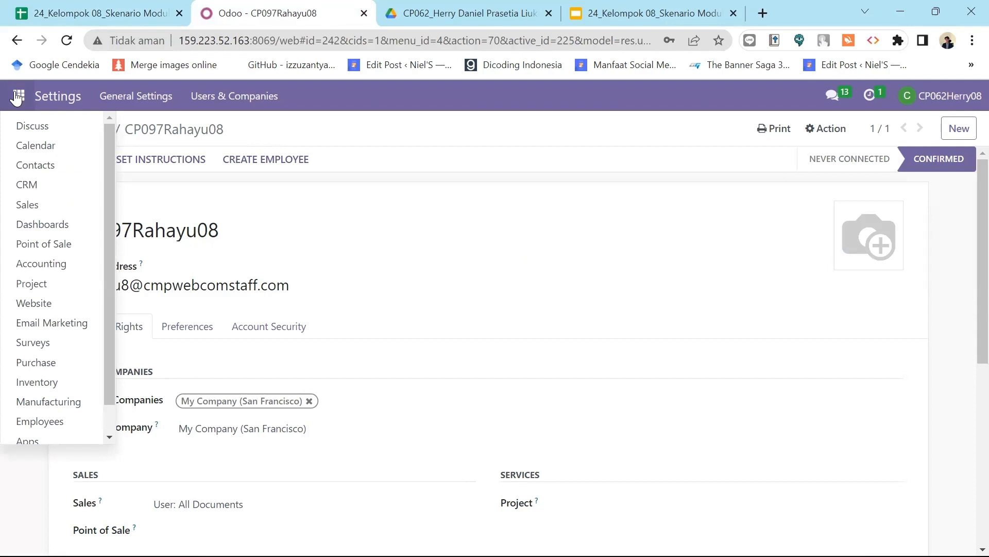
left_click(56, 306)
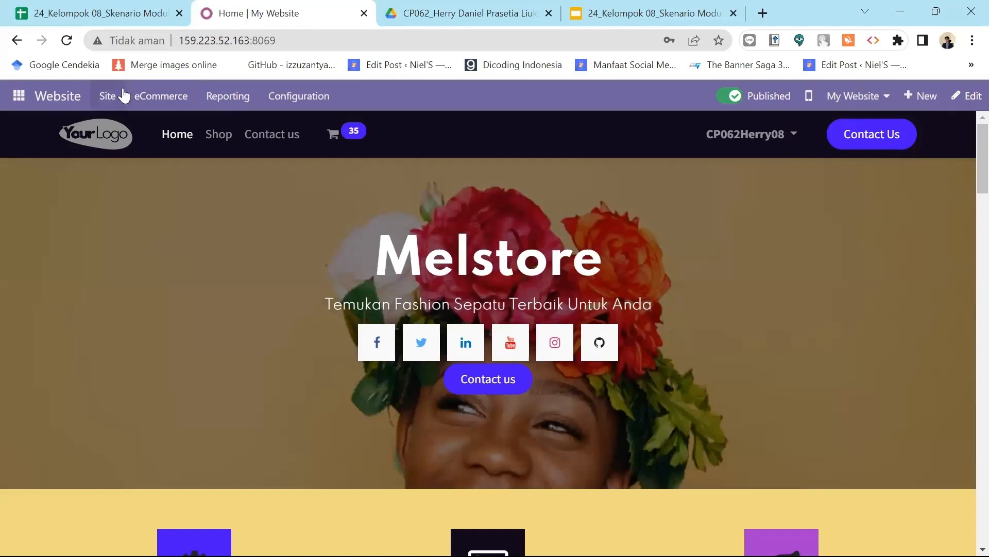
left_click(179, 96)
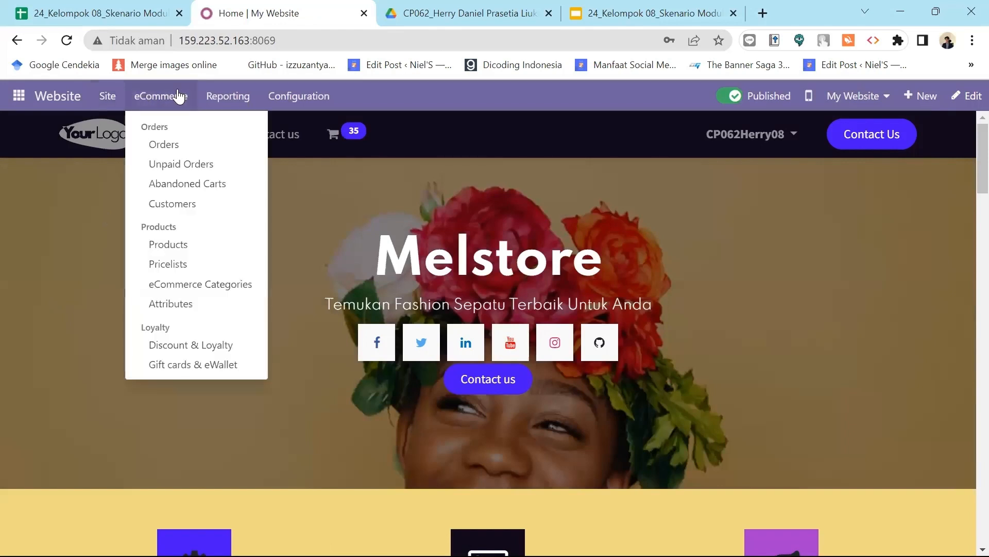
left_click(186, 246)
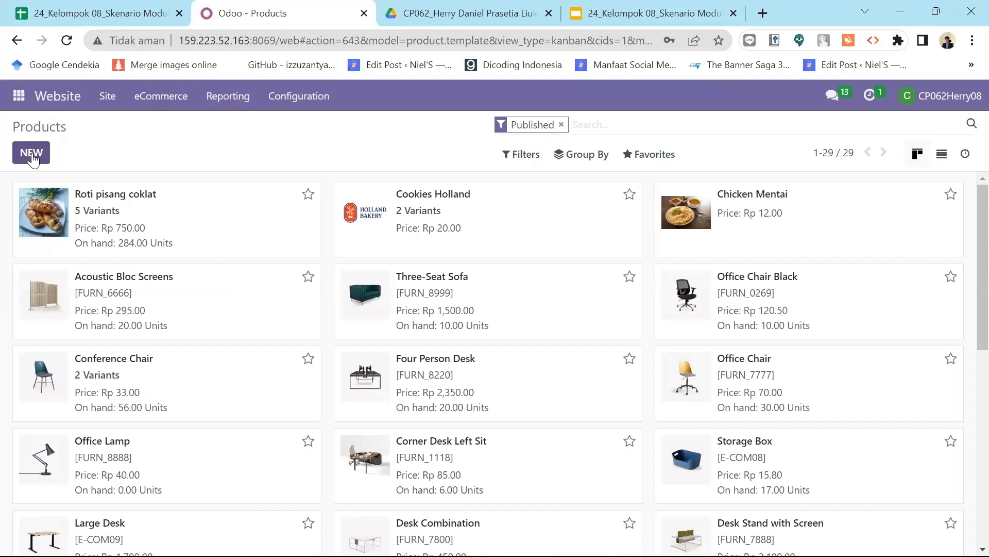
Step: Create a new blank product and try, then discard, a vendor line on its Purchase tab
left_click(31, 154)
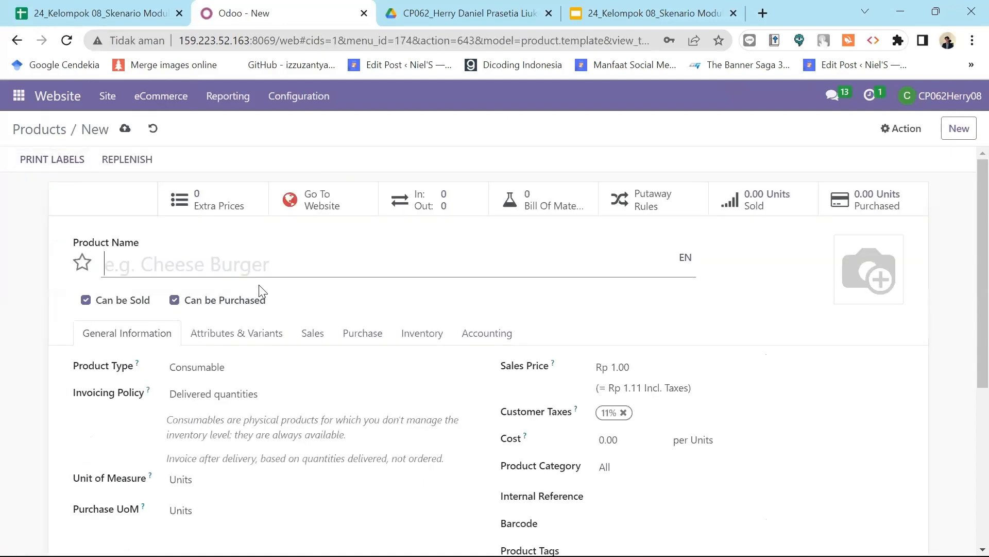
scroll(969, 309, "down", 10)
scroll(961, 283, "up", 10)
left_click(359, 336)
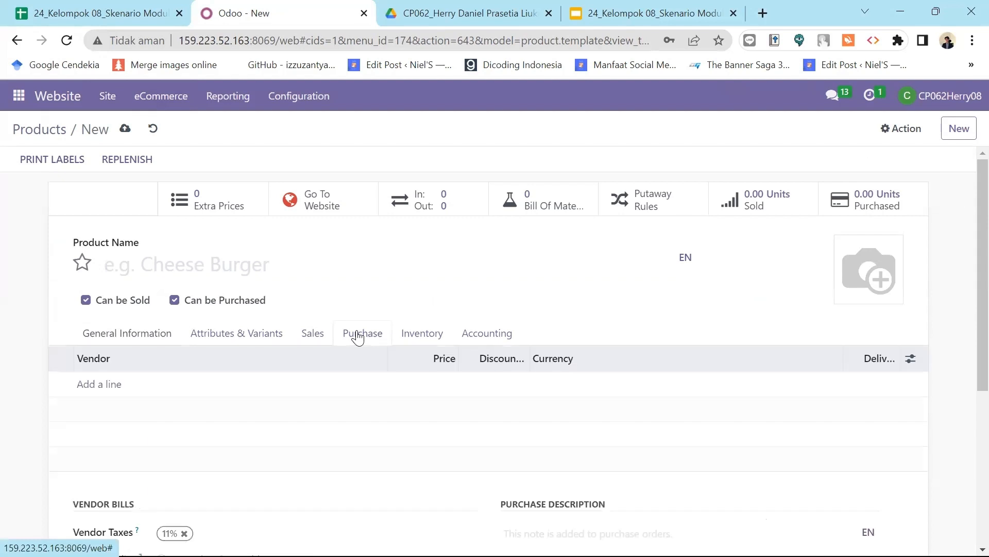
left_click(98, 385)
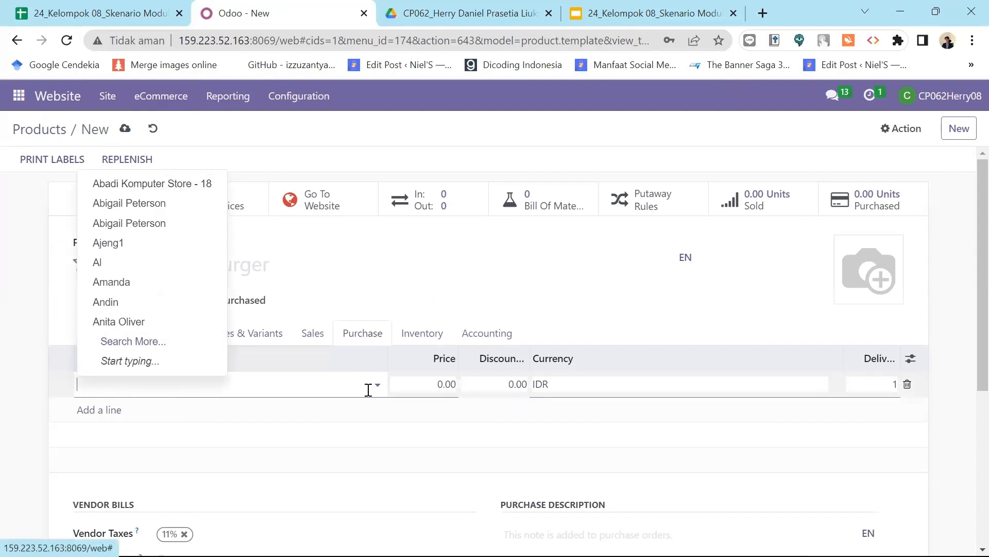
left_click(2, 354)
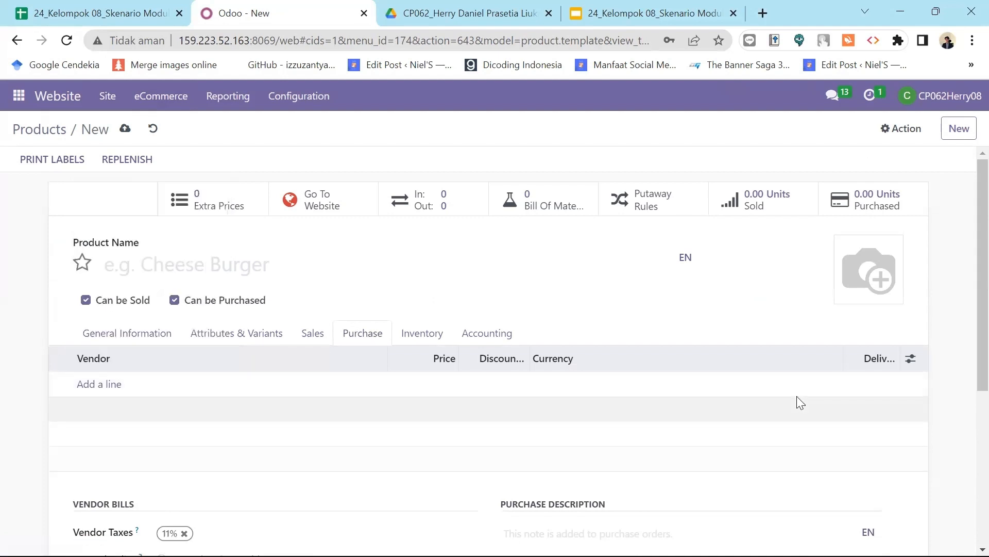
Step: Check the product's Inventory routes, then bring up the spreadsheet's Products sheet
left_click(438, 343)
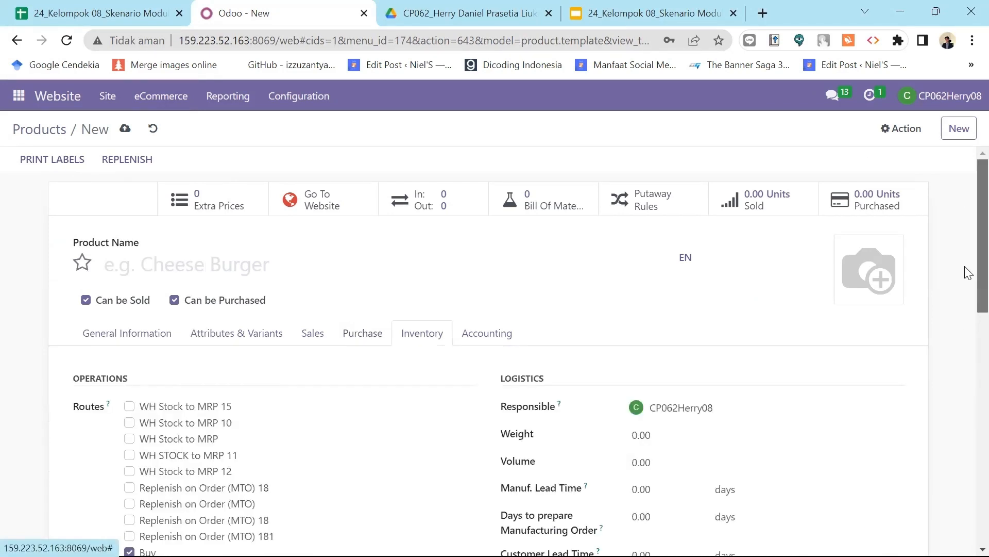
scroll(967, 288, "down", 3)
scroll(966, 335, "up", 2)
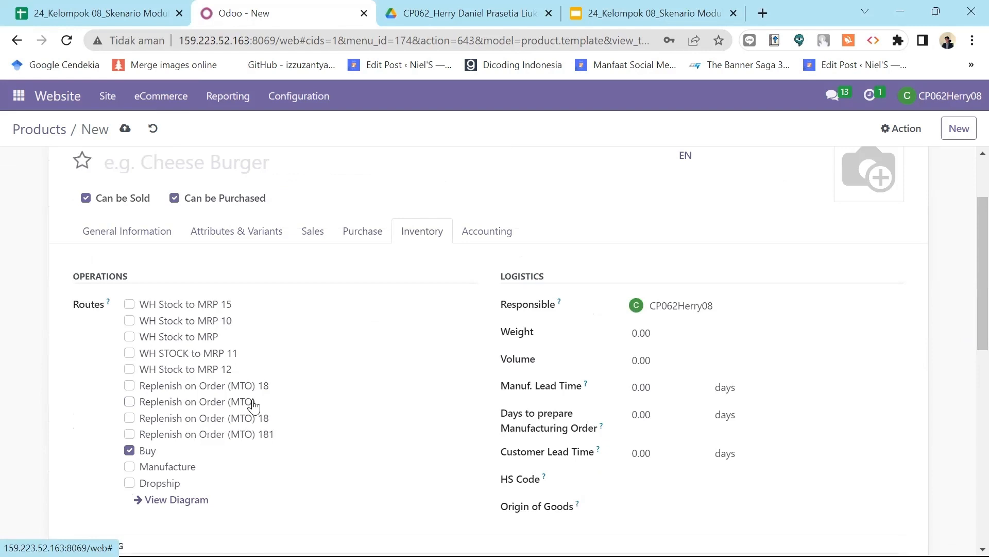
left_click(101, 13)
left_click(351, 542)
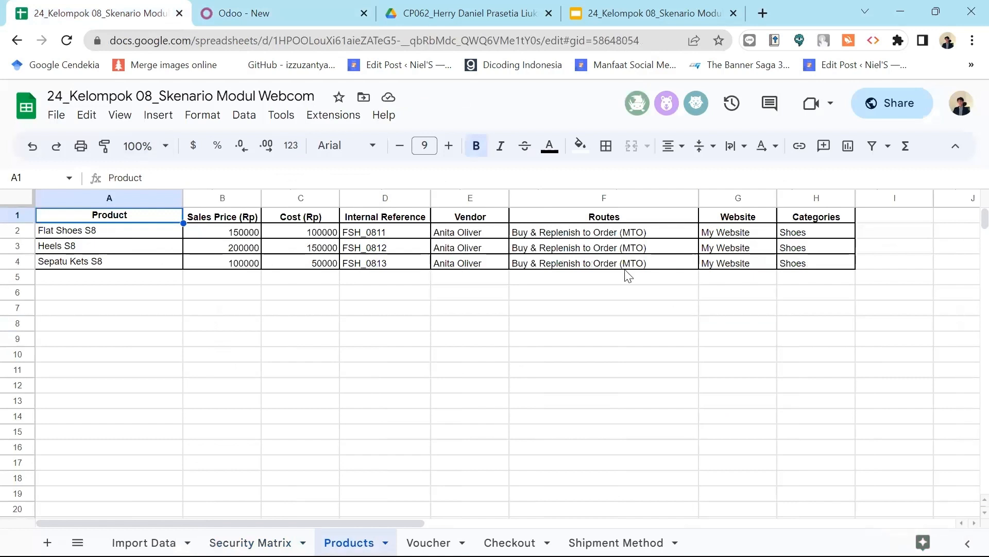
Step: Look through the Import Data and Voucher sheets, then return to Odoo's unsaved new product
left_click(144, 542)
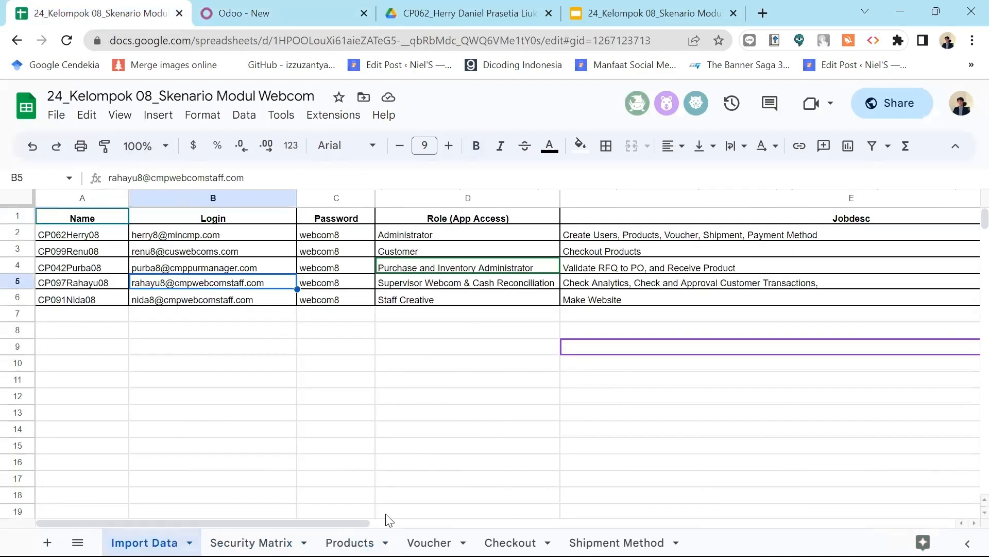
left_click(428, 543)
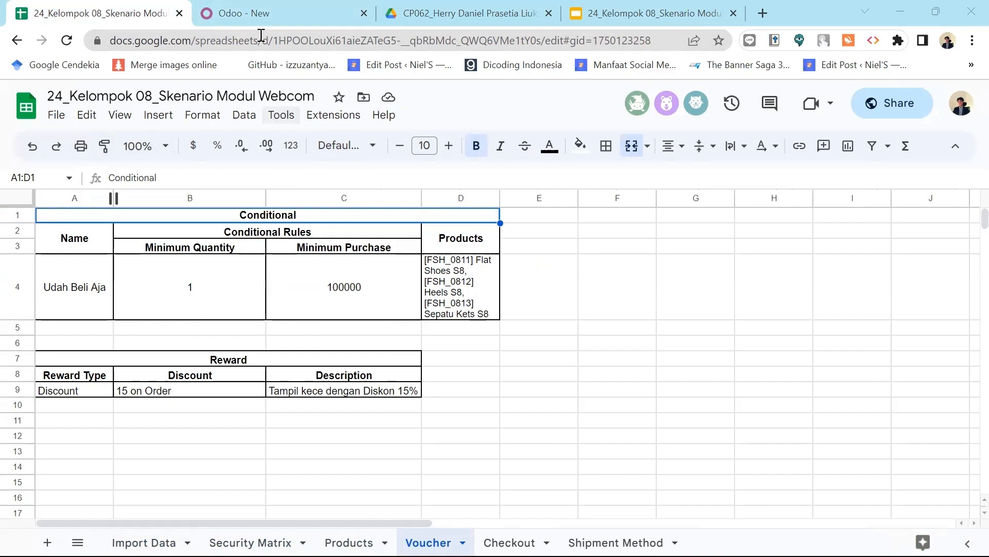
left_click(232, 7)
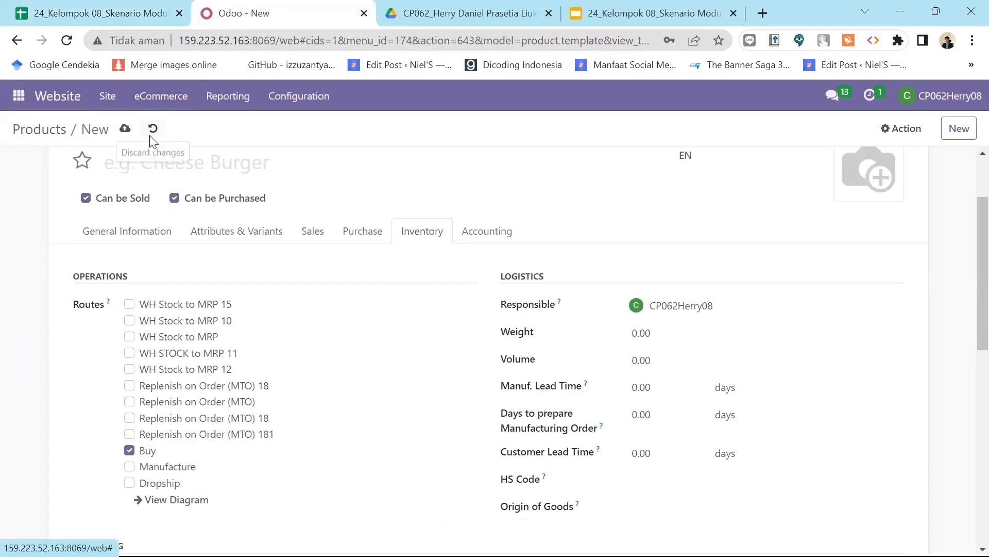
left_click(153, 130)
Step: Open eCommerce > Discount & Loyalty and start a new program
left_click(159, 103)
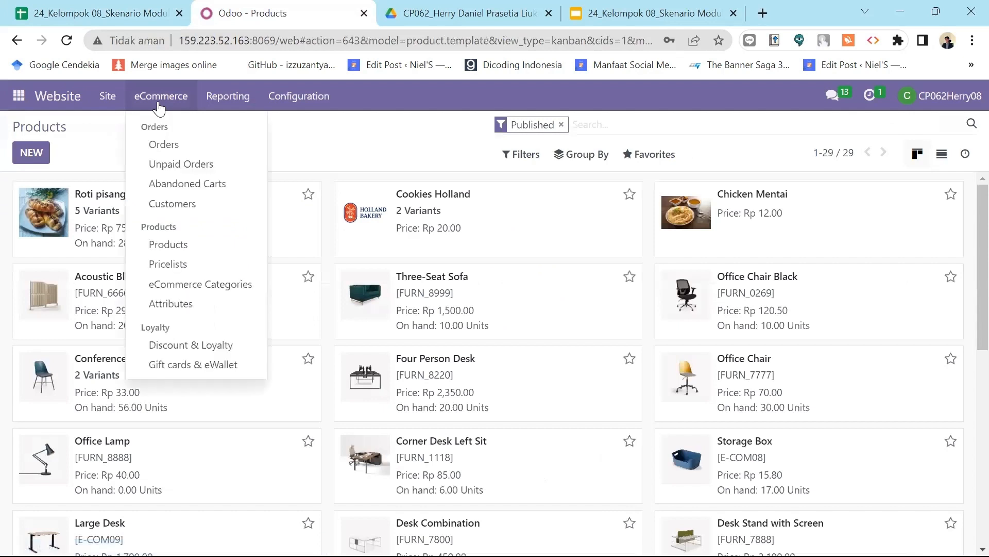
left_click(205, 353)
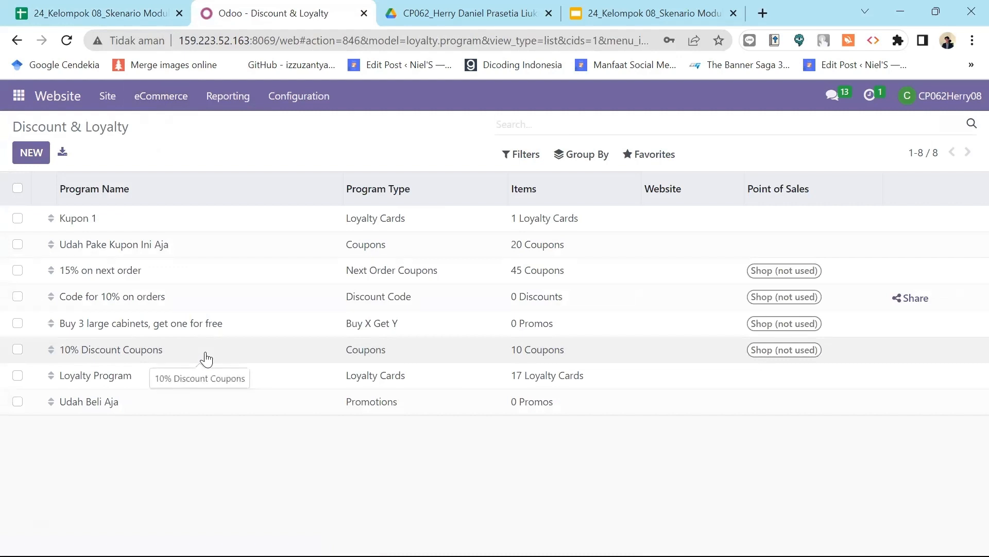
left_click(24, 160)
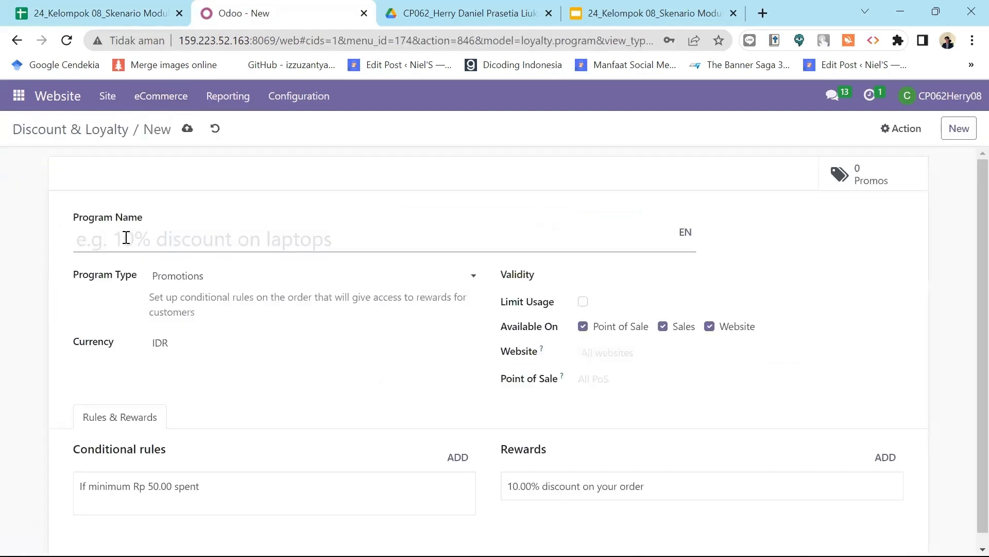
Step: Set the new program's type to Coupons
left_click(201, 278)
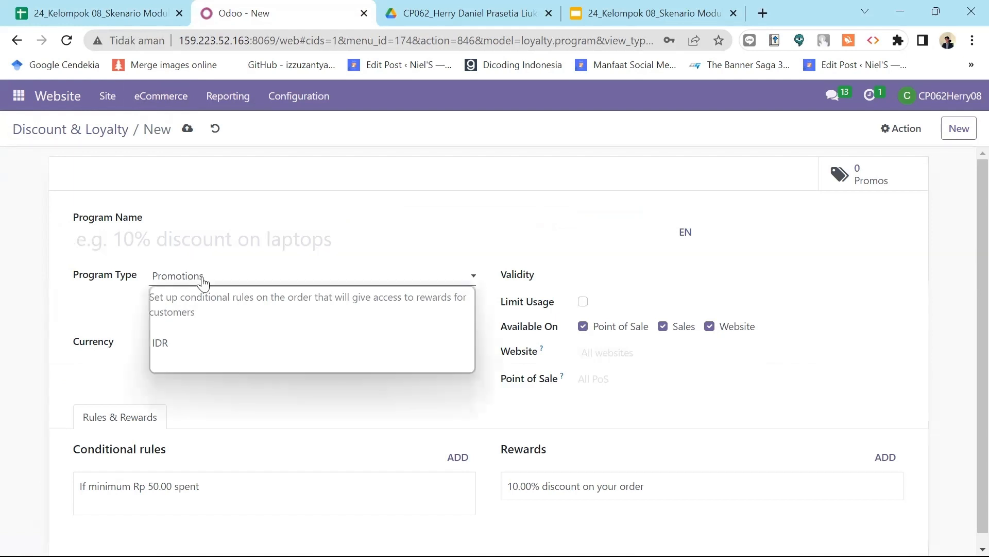
key("Up")
key("Up")
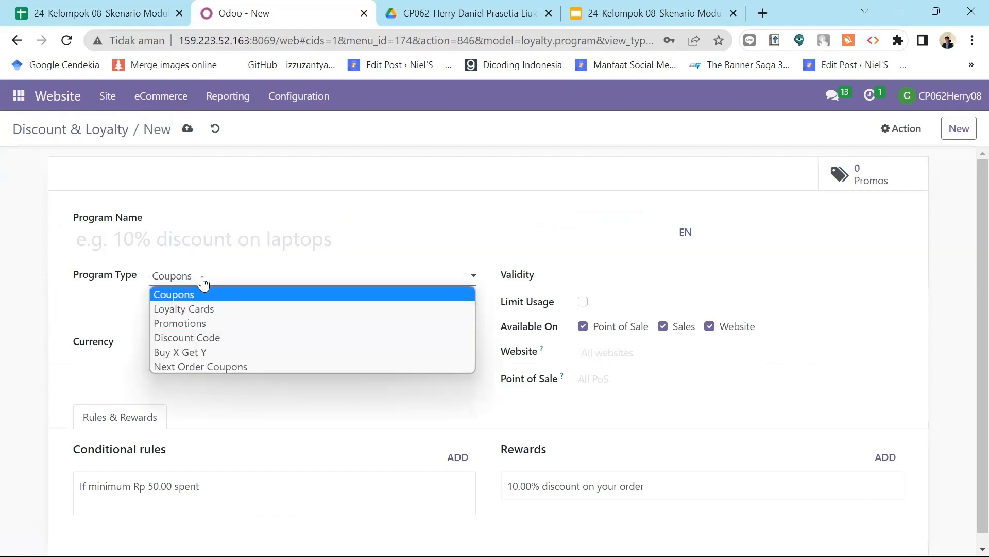
left_click(269, 295)
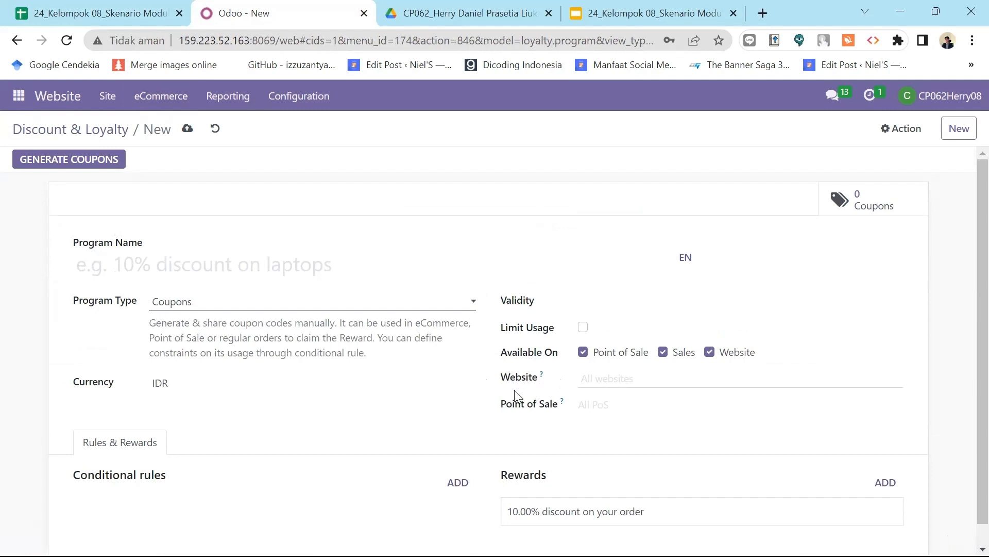
Step: Leave the Website restriction empty and add a conditional rule to the coupon program
left_click(601, 381)
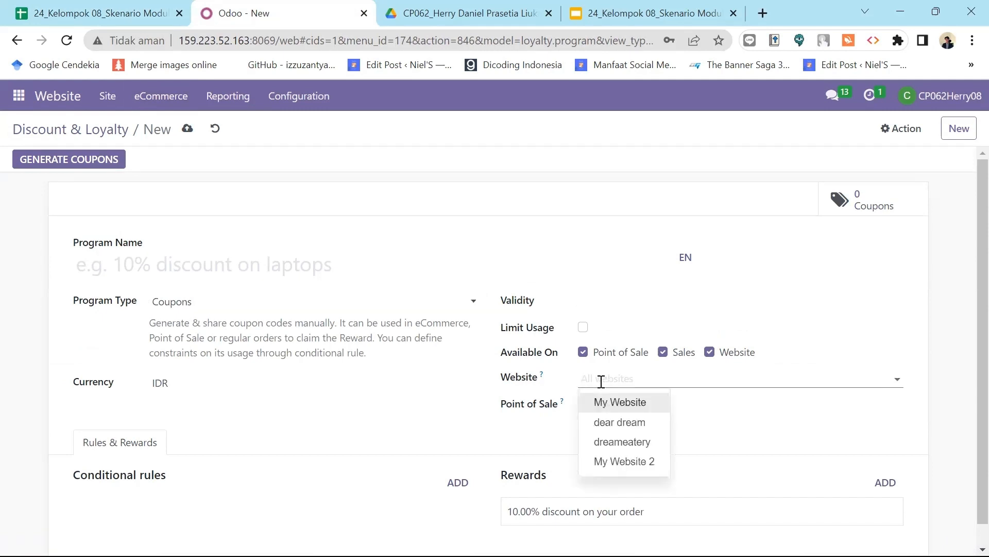
left_click(356, 428)
scroll(967, 361, "down", 1)
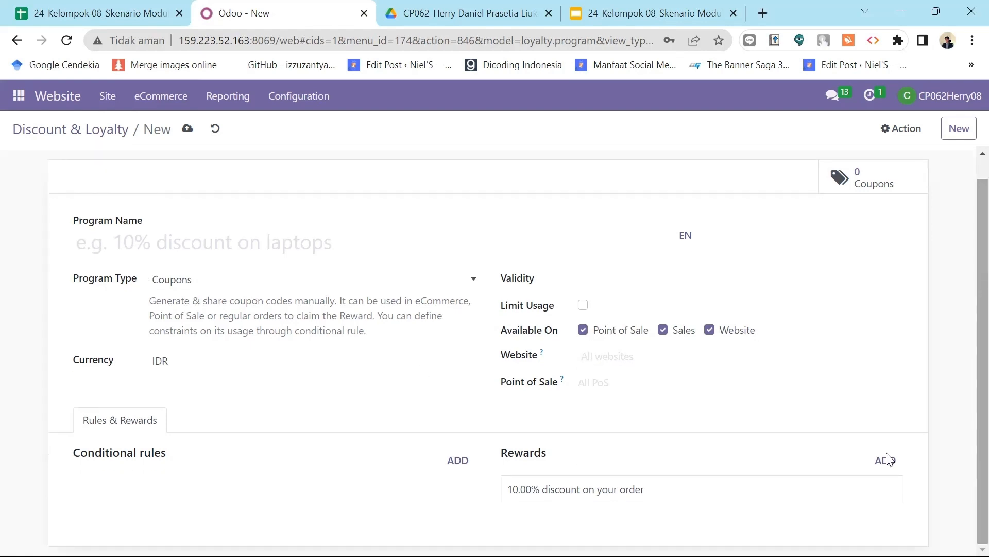
left_click(451, 461)
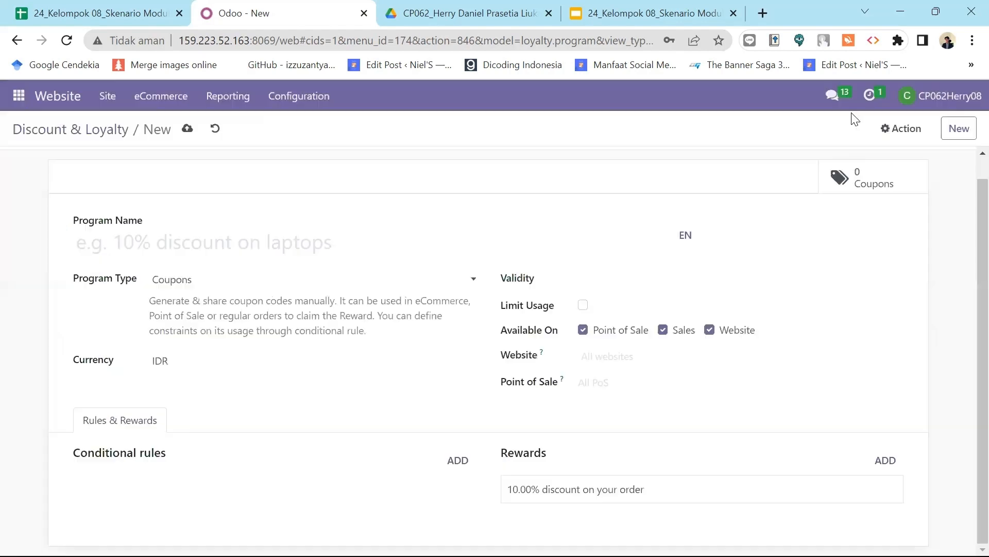
Step: Look over the conditional rule and reward forms without saving, then discard the new coupon program
left_click(854, 118)
left_click(886, 460)
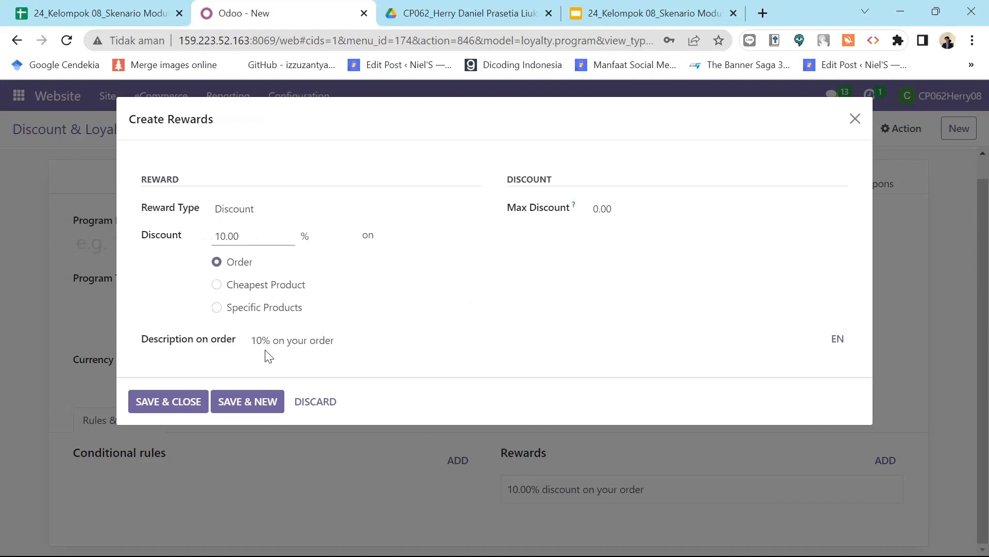
left_click(855, 121)
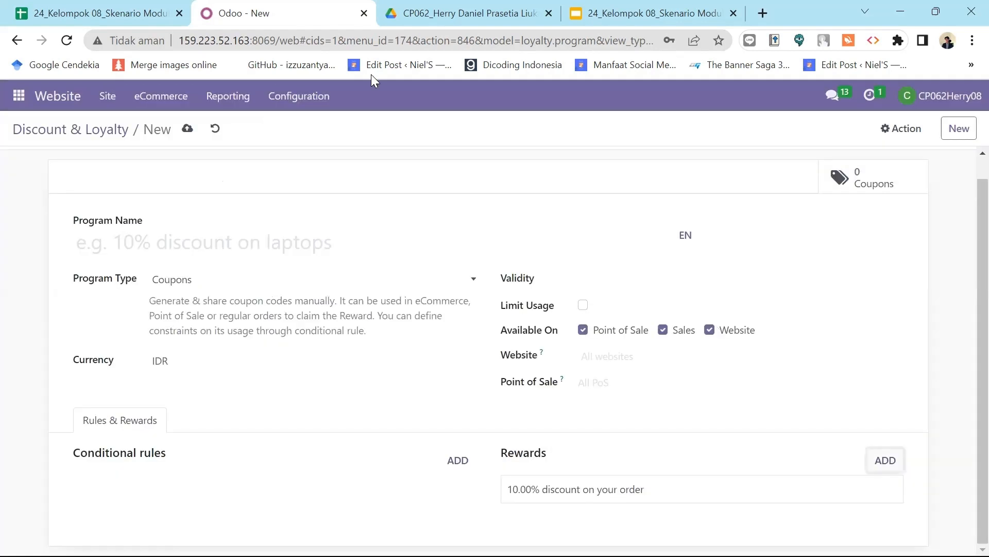
left_click(215, 127)
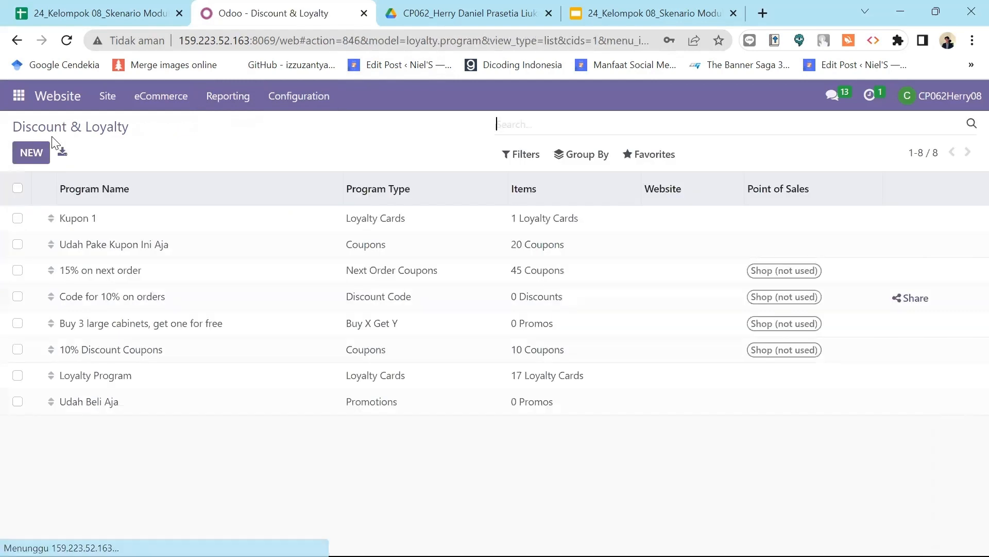
Step: In the Udah Pake Kupon Ini Aja program, try generating 1 coupon, then cancel
left_click(134, 245)
scroll(967, 343, "down", 1)
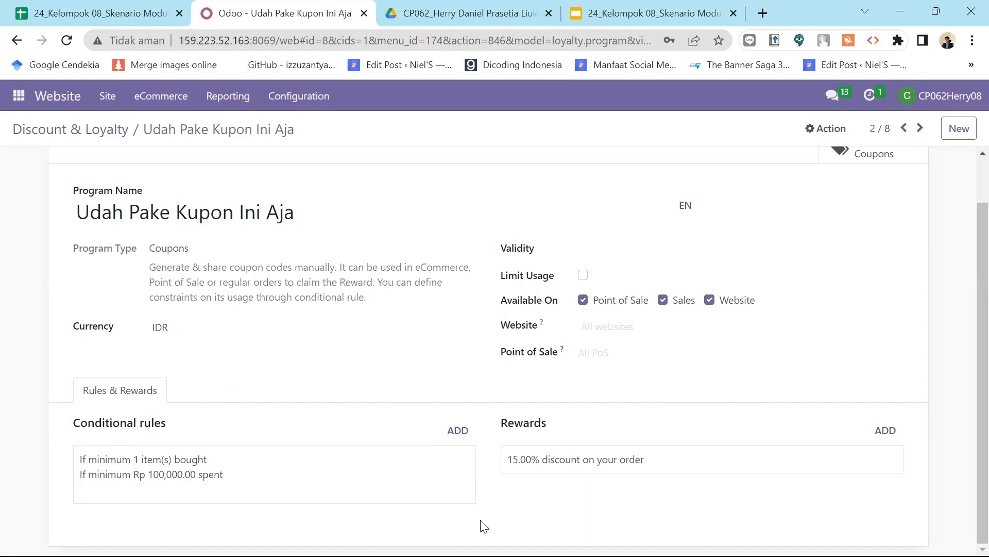
scroll(966, 258, "up", 1)
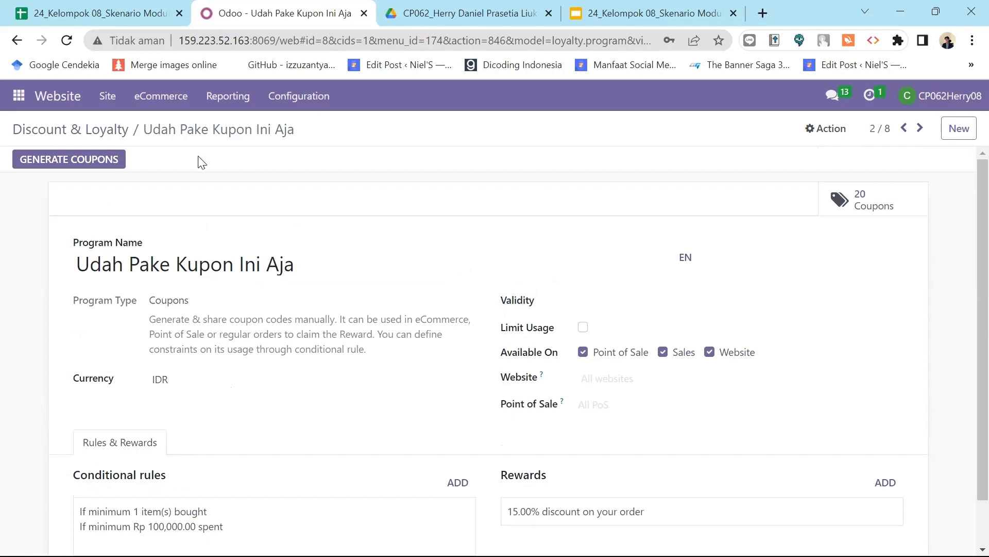
left_click(91, 157)
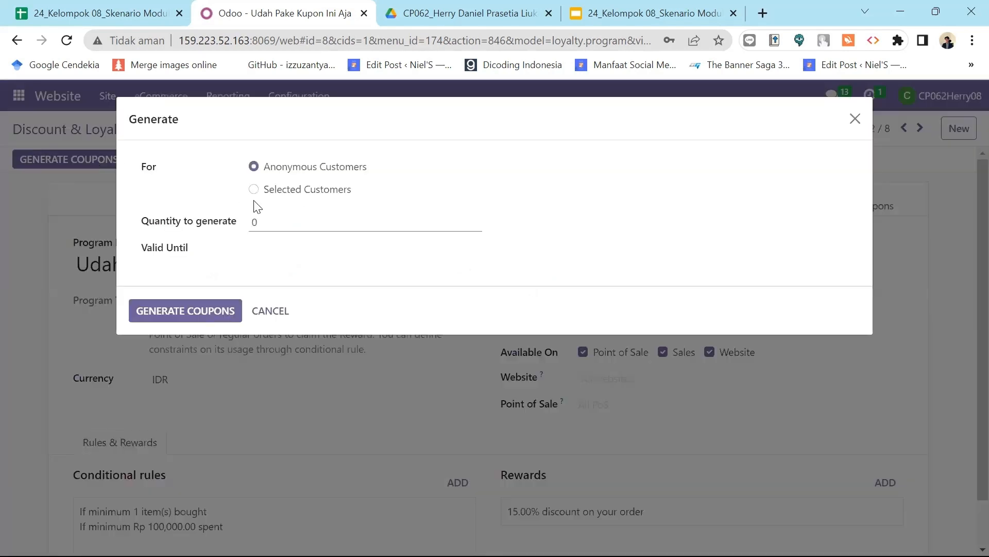
key("BackSpace")
type("1")
left_click(269, 320)
Step: Email the last of the 20 coupons, the 15% coupon expiring 05/31/2023
left_click(859, 201)
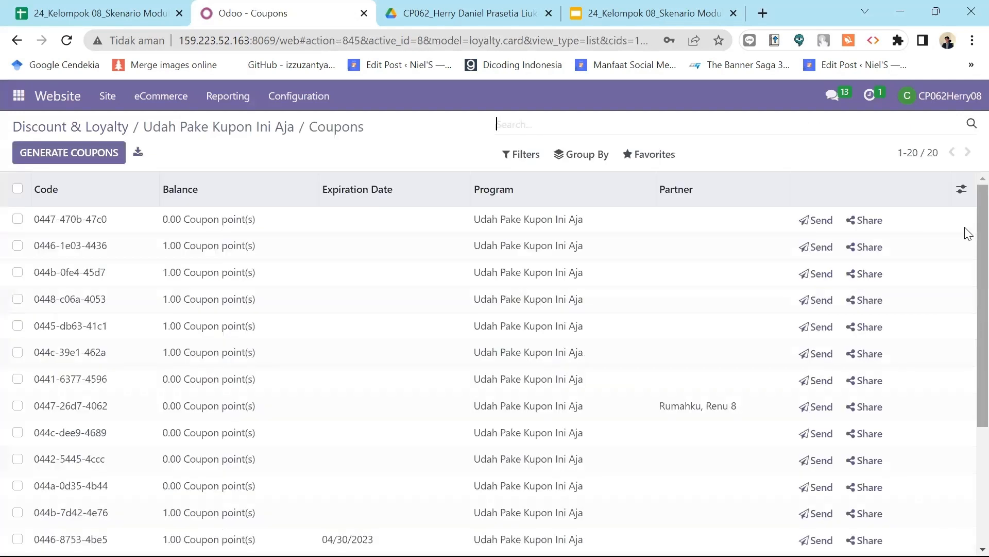
scroll(965, 455, "down", 4)
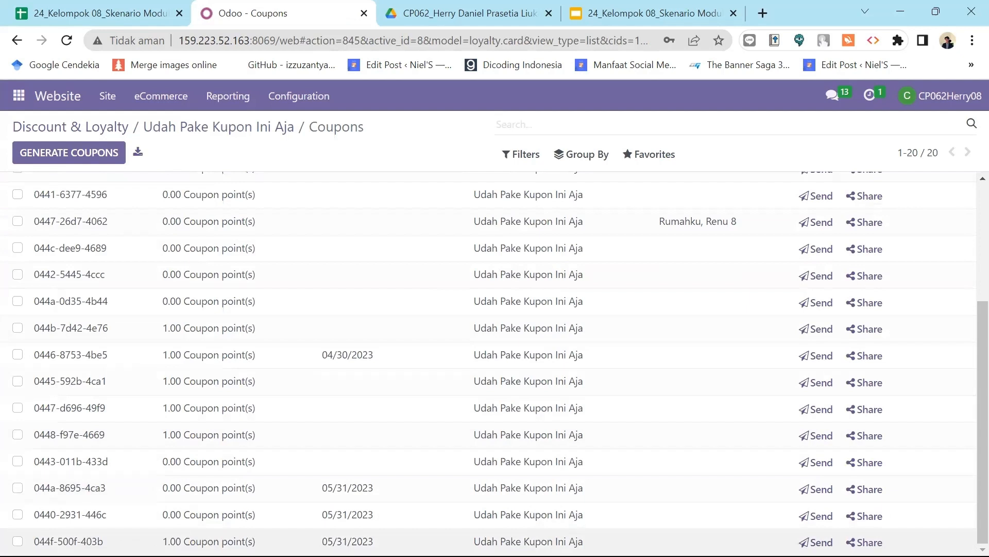
left_click(865, 542)
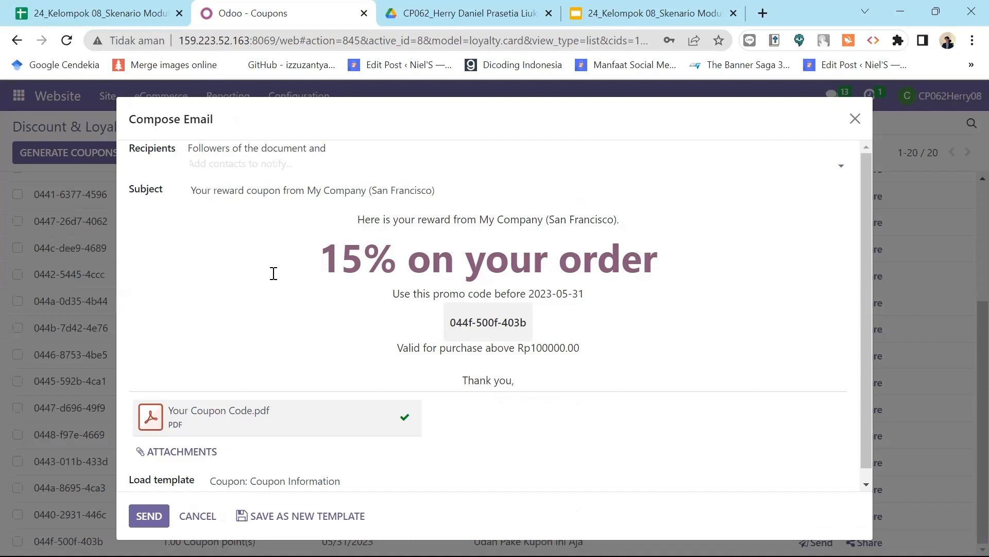
left_click(150, 515)
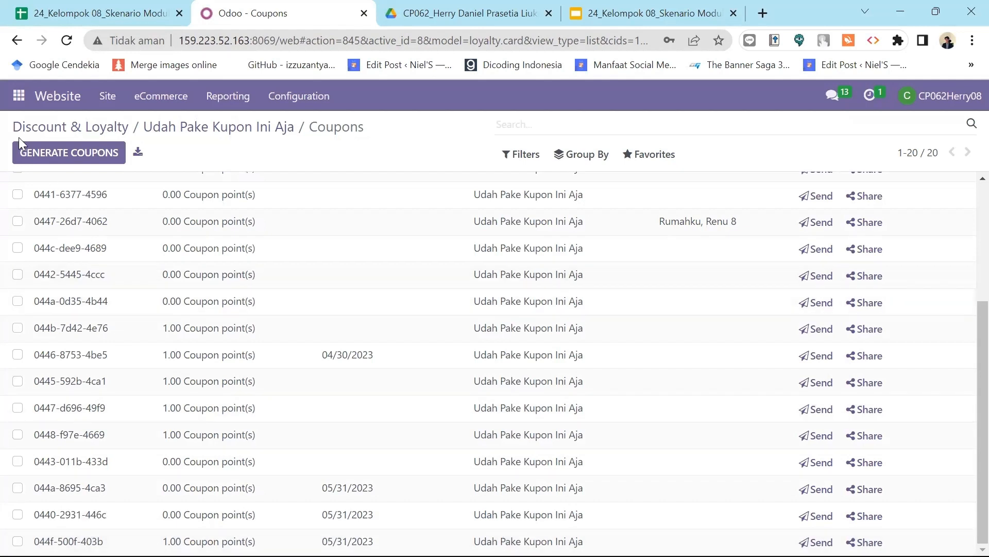
left_click(163, 97)
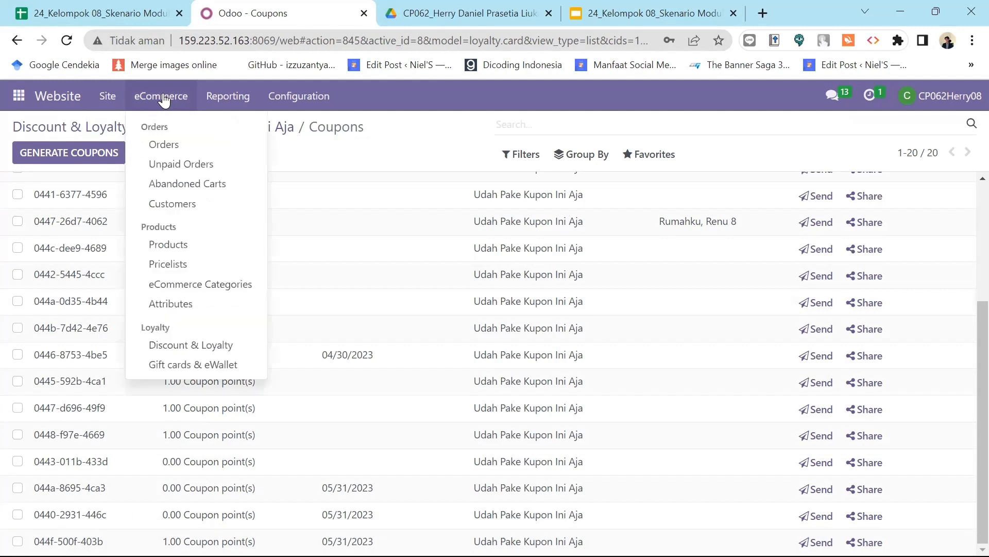
Step: Open the Shipping Methods list from the Inventory app's configuration
left_click(10, 96)
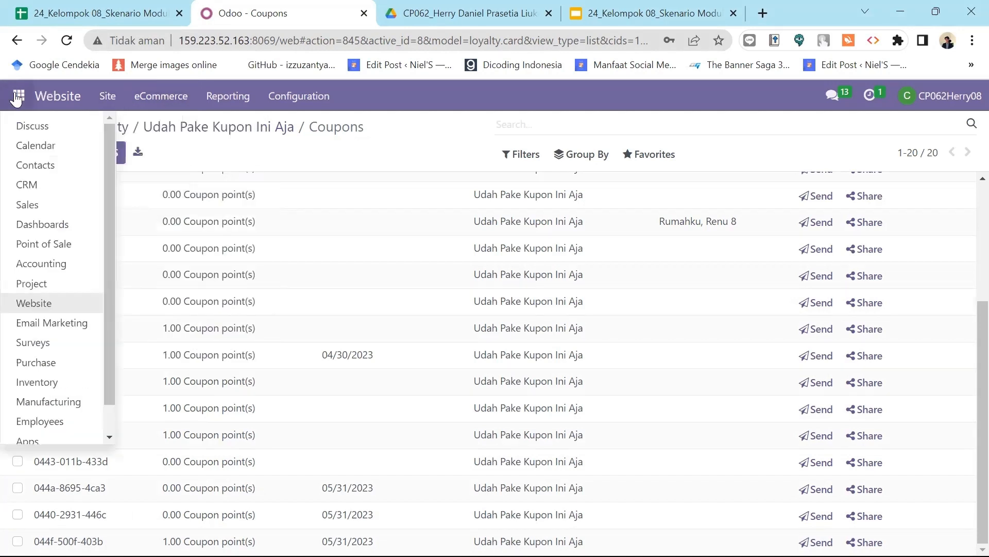
left_click(54, 385)
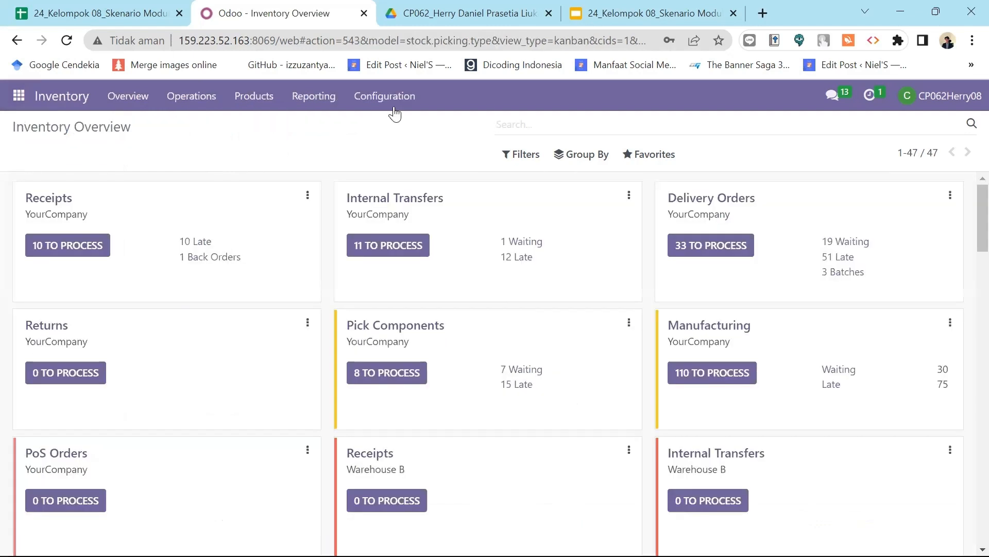
left_click(392, 108)
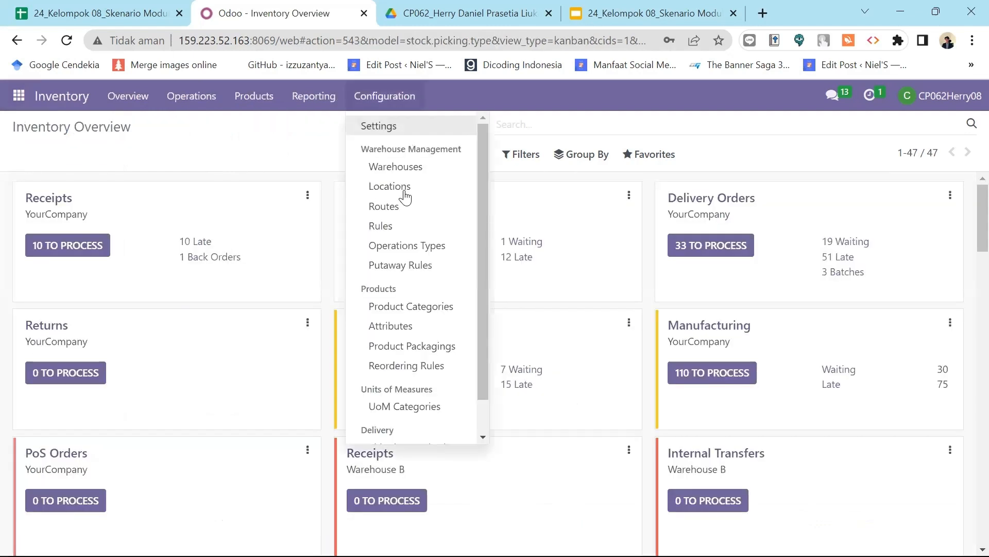
scroll(407, 206, "down", 1)
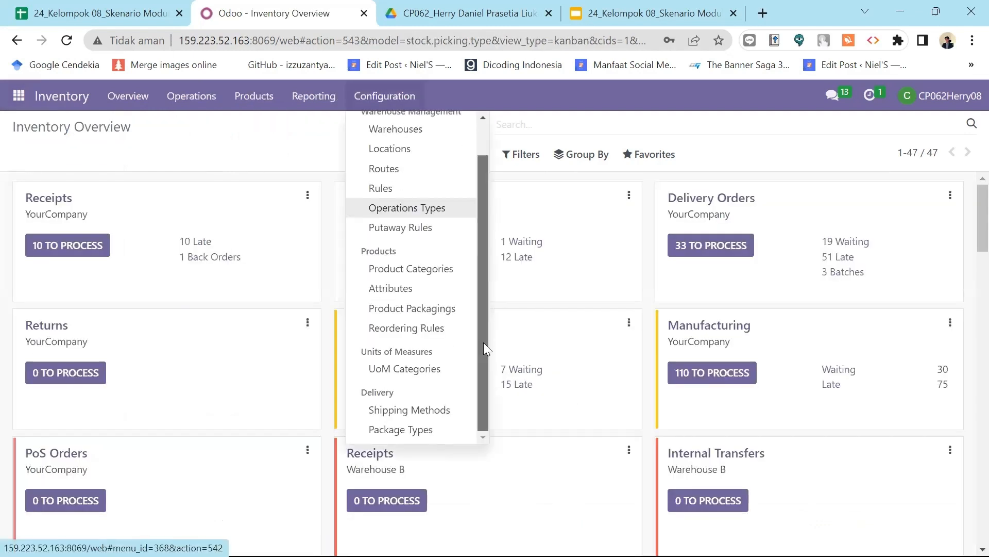
left_click(396, 416)
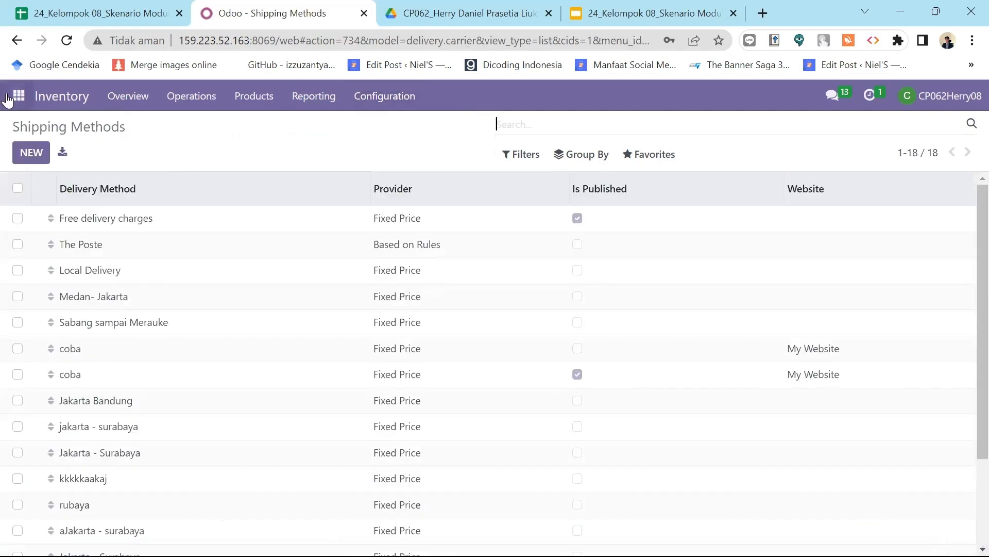
Step: Reach the shipping methods list through the Website app's configuration, closing the duplicate tab
left_click(7, 98)
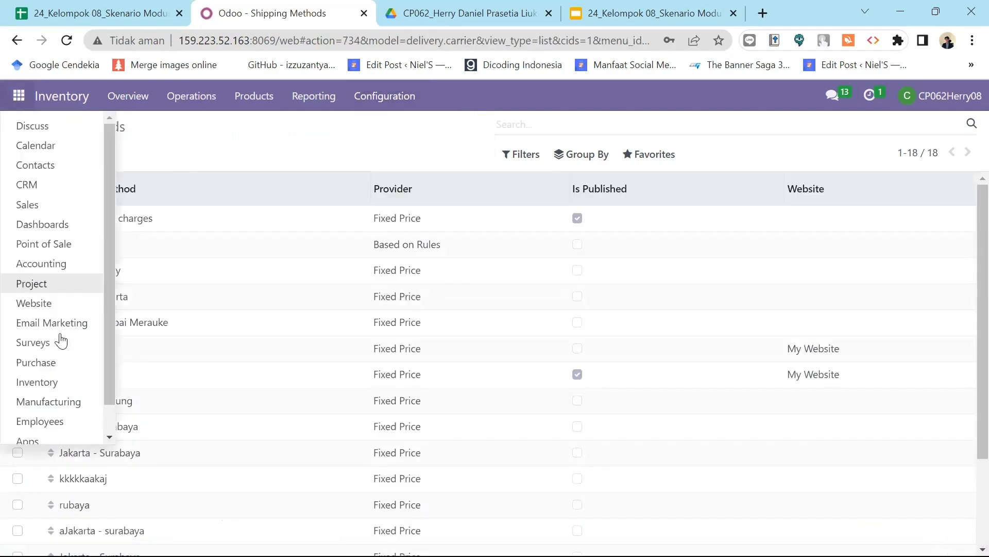
left_click_drag(111, 371, 104, 428)
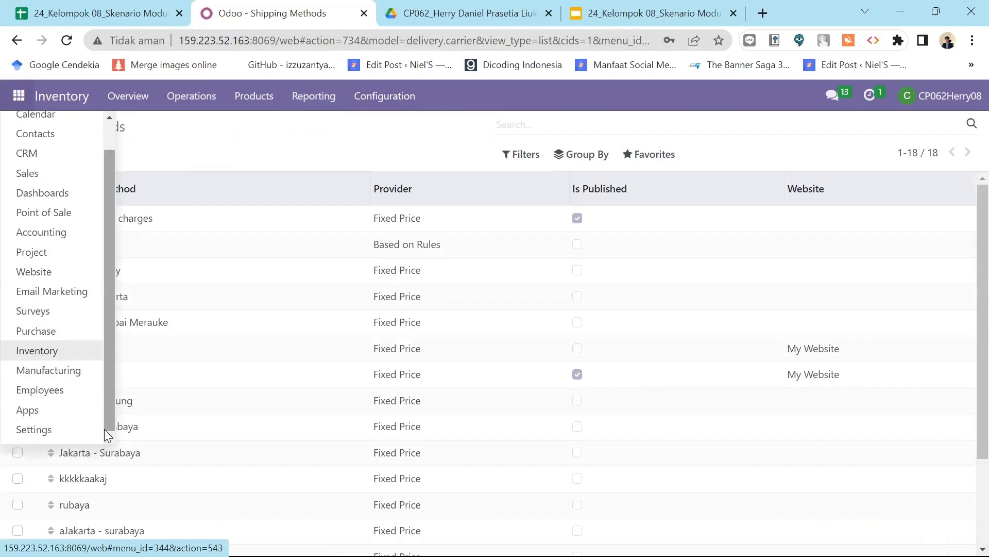
right_click(38, 266)
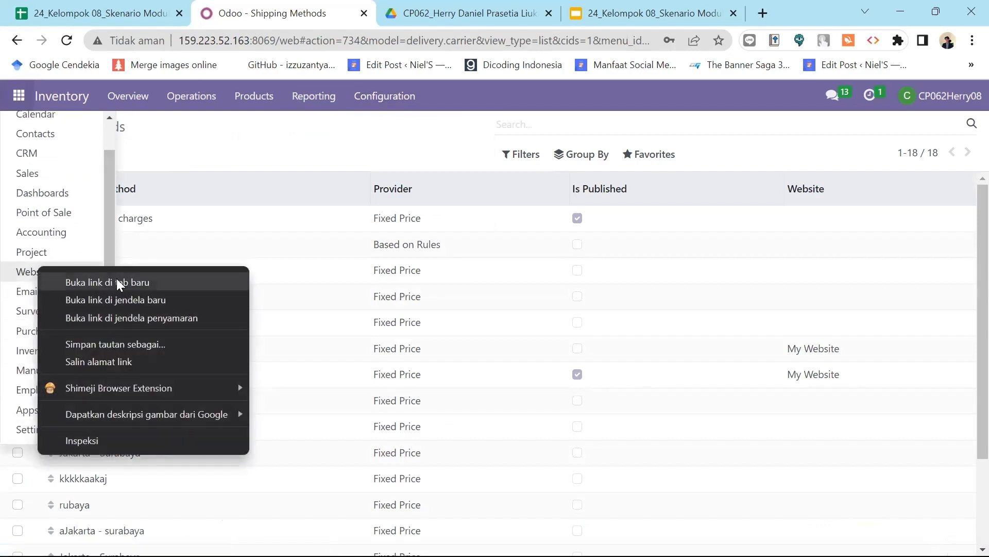
left_click(118, 283)
key("ctrl+Tab")
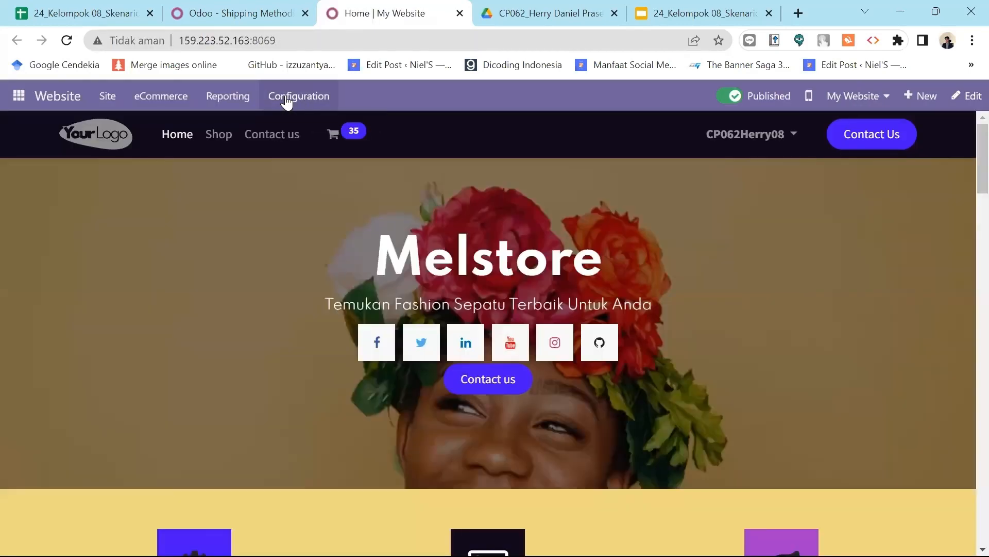
left_click(287, 98)
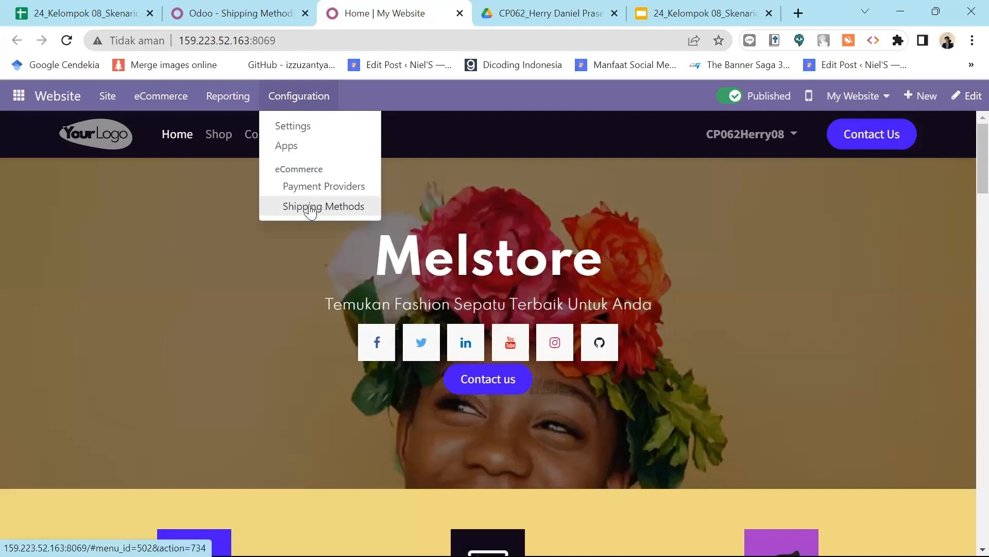
left_click(308, 207)
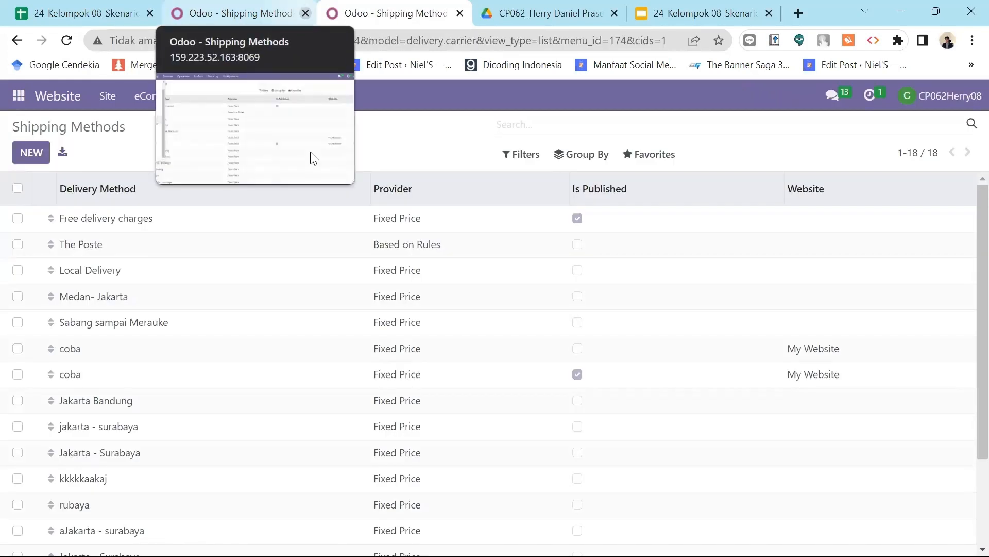
key("ctrl+w")
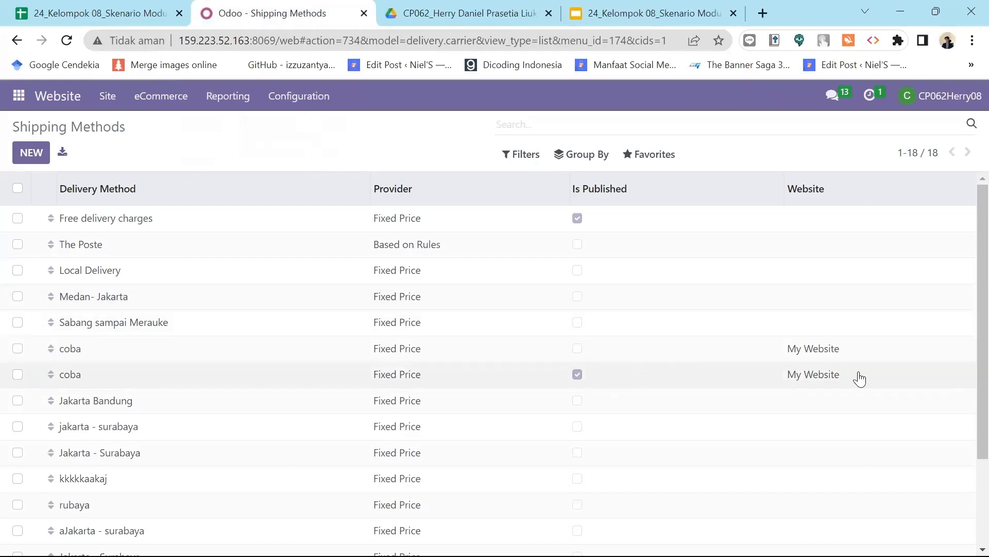
scroll(965, 336, "down", 2)
scroll(966, 298, "up", 2)
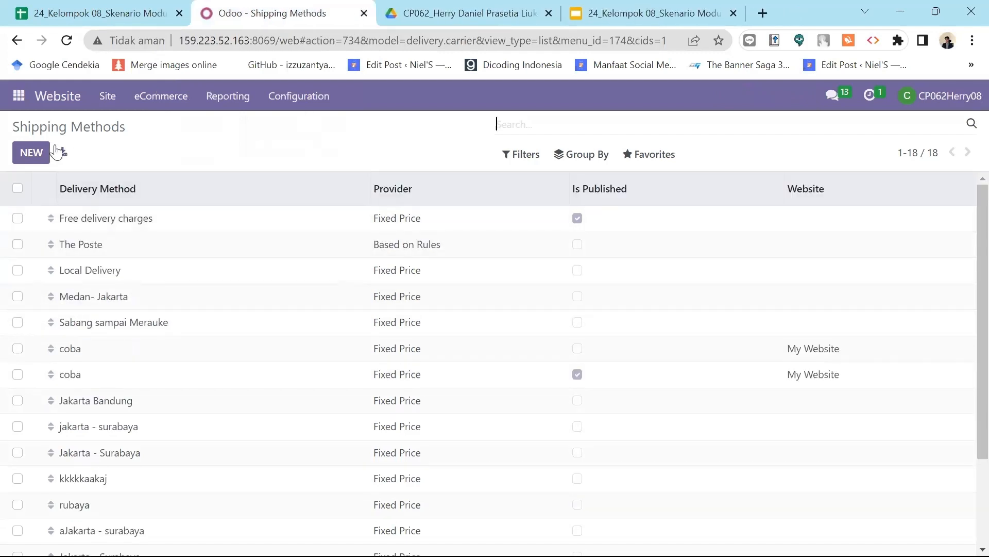
Step: Start a new shipping method and check Ongkir Kaum Pemalas's price in the Shipment Method sheet
left_click(18, 153)
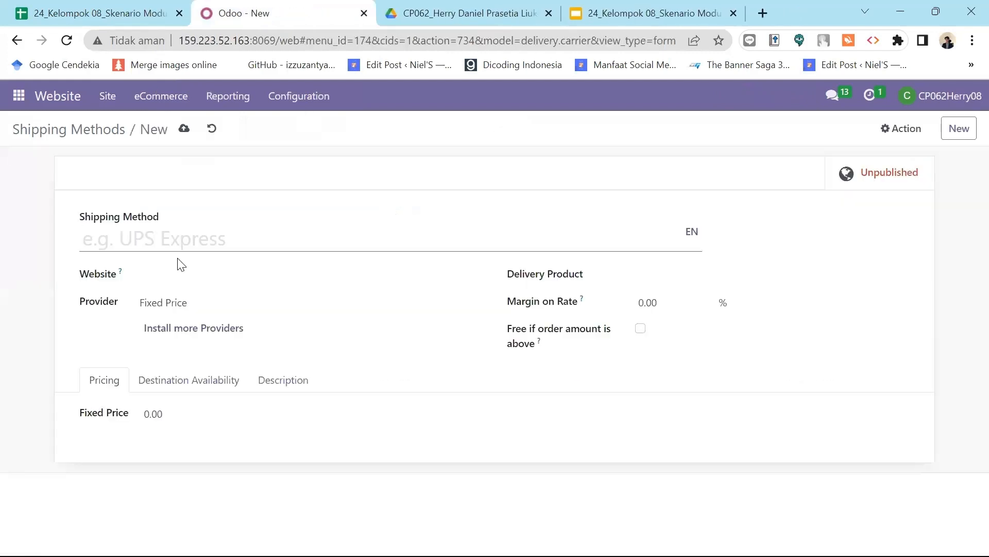
left_click(67, 5)
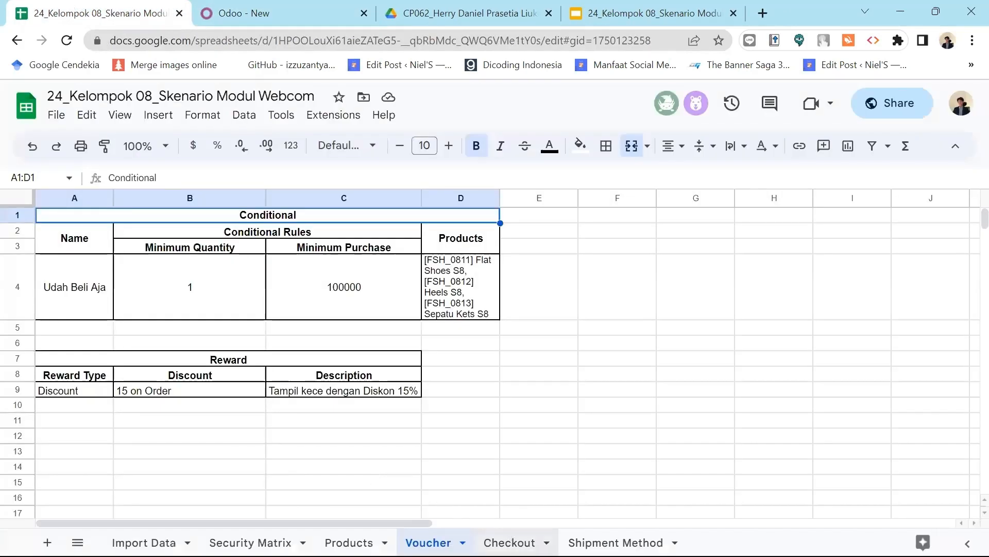
left_click(616, 542)
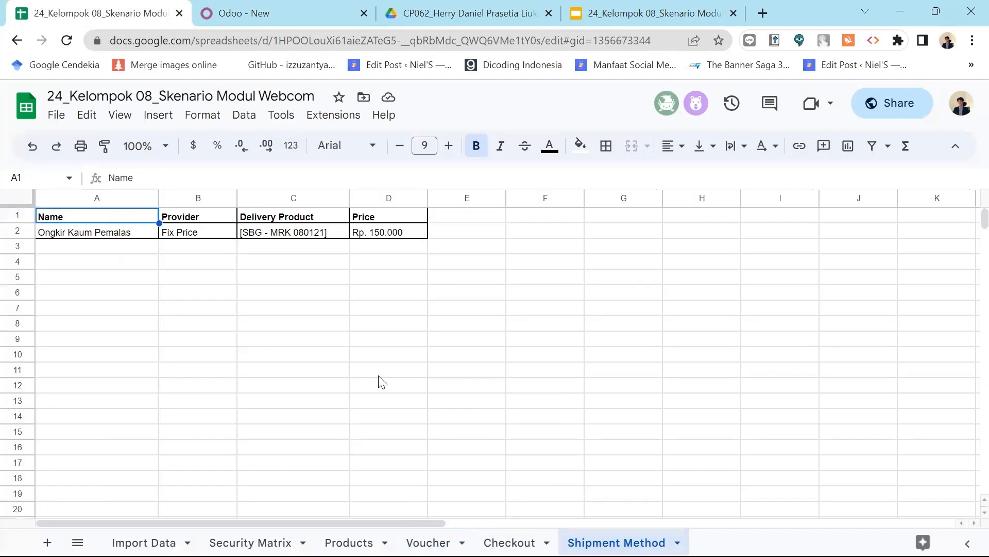
left_click(128, 234)
key("Right")
key("Right")
key("Right")
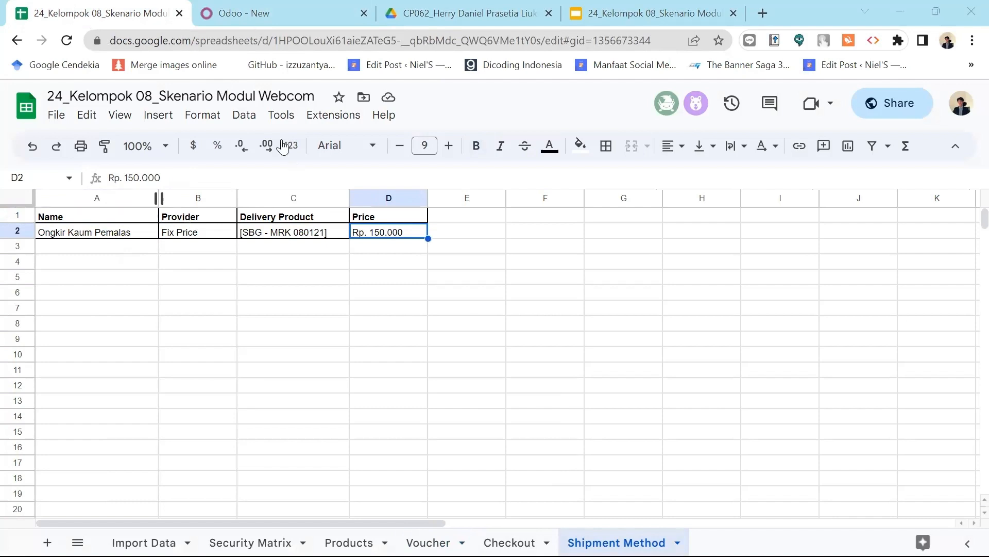
Step: Browse delivery products, discard the new method, and open the second Ongkir Kaum Pemalas entry
left_click(249, 15)
left_click(661, 277)
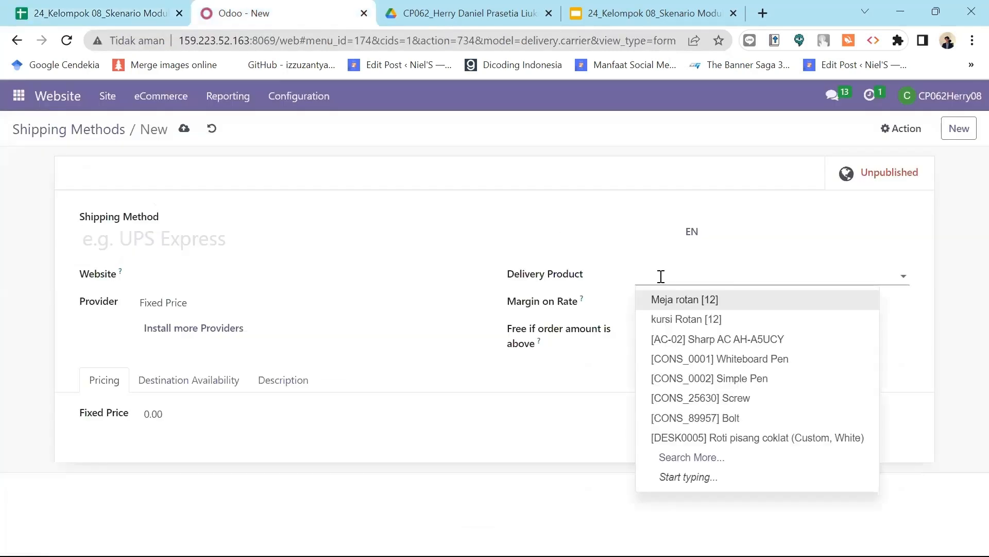
left_click(2, 330)
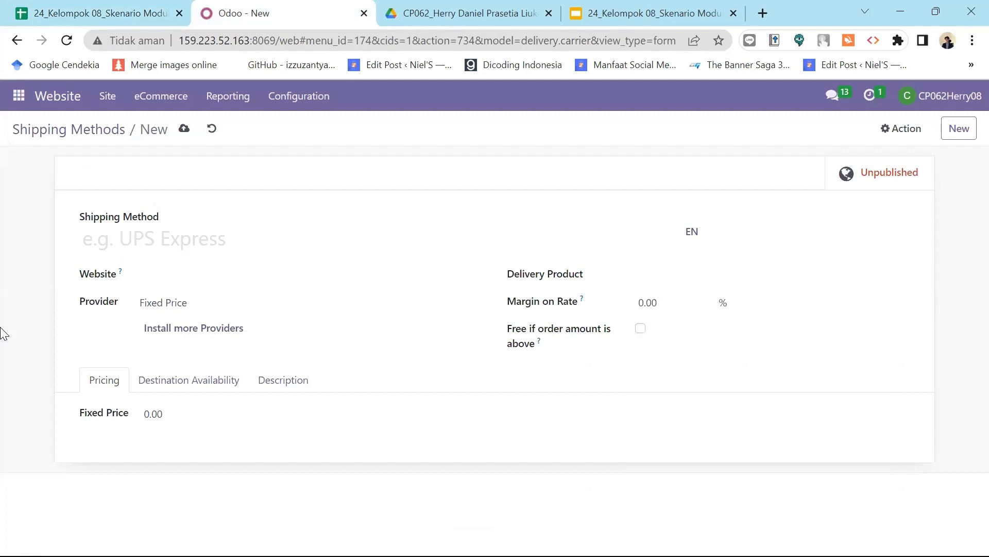
left_click(212, 130)
scroll(965, 450, "down", 5)
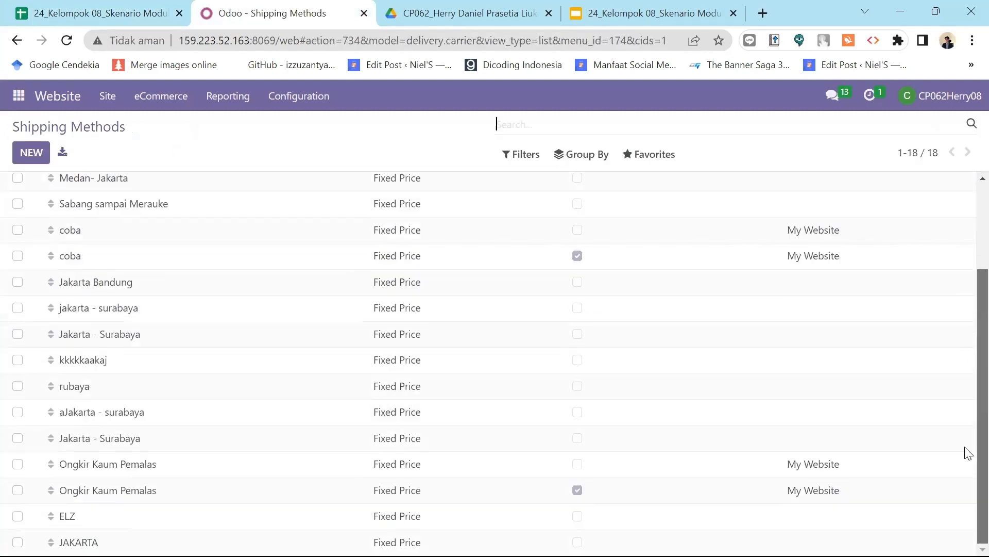
left_click(94, 491)
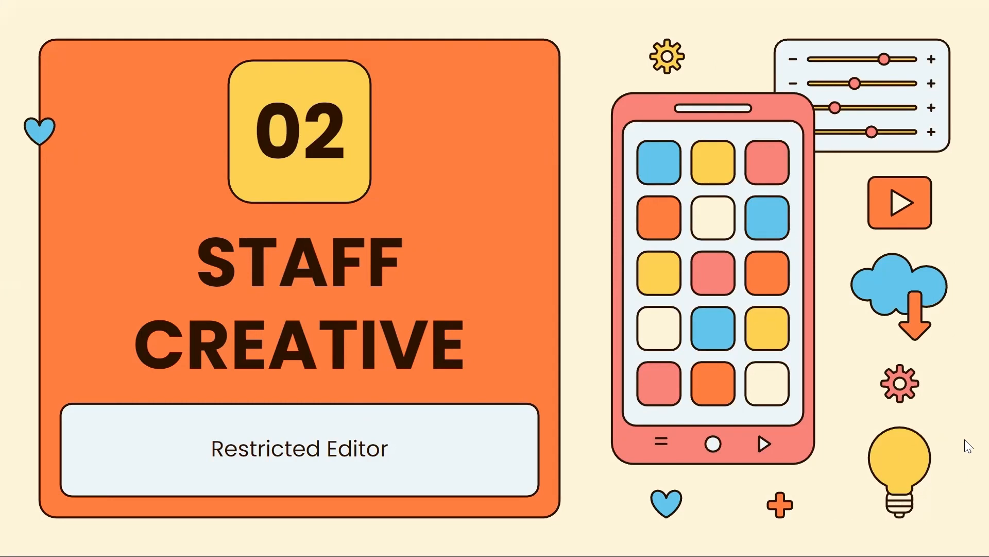
Step: Advance the slideshow from the Staff Creative slide to the PROFILE slide
left_click(957, 450)
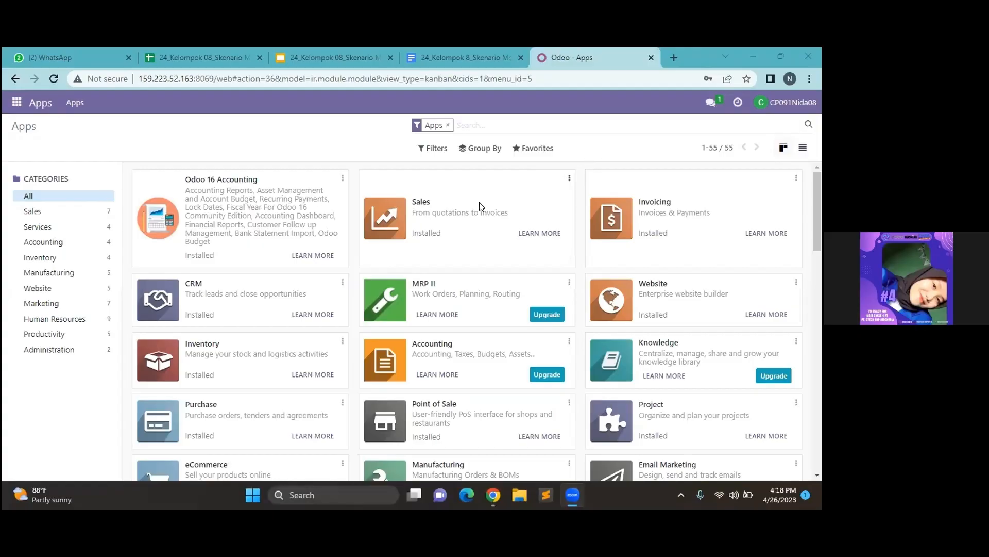
Step: Open the Website app and scroll through every section of the Melstore homepage
left_click(12, 103)
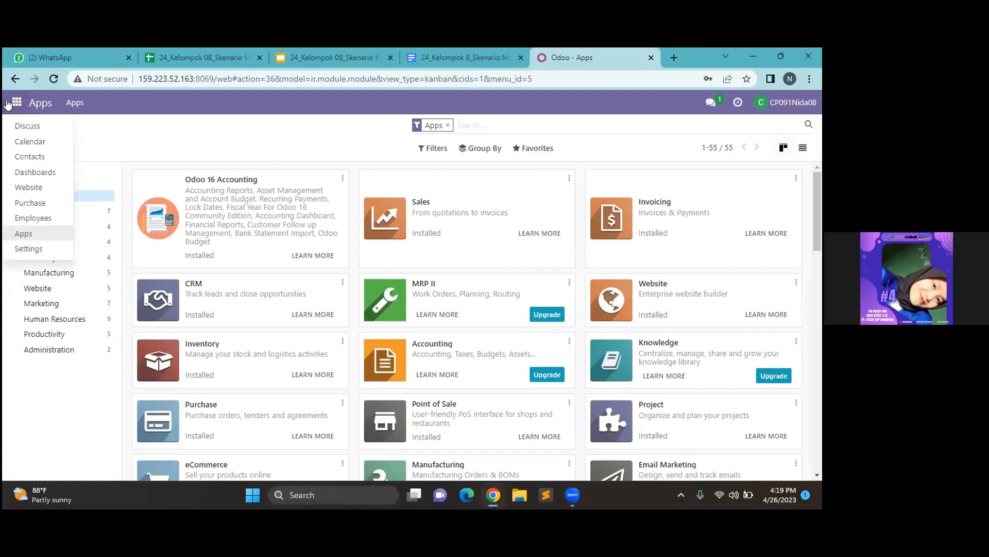
left_click(41, 188)
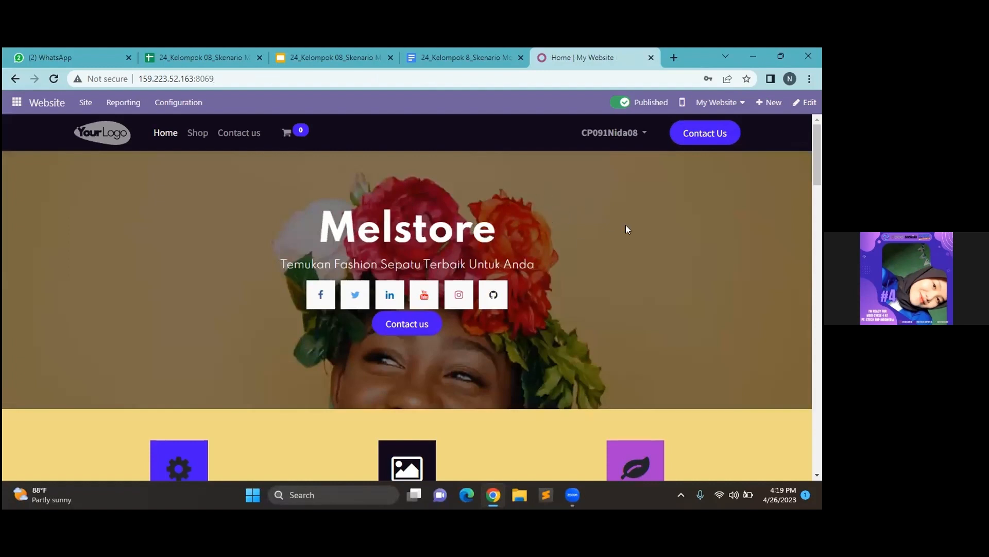
scroll(640, 222, "down", 1)
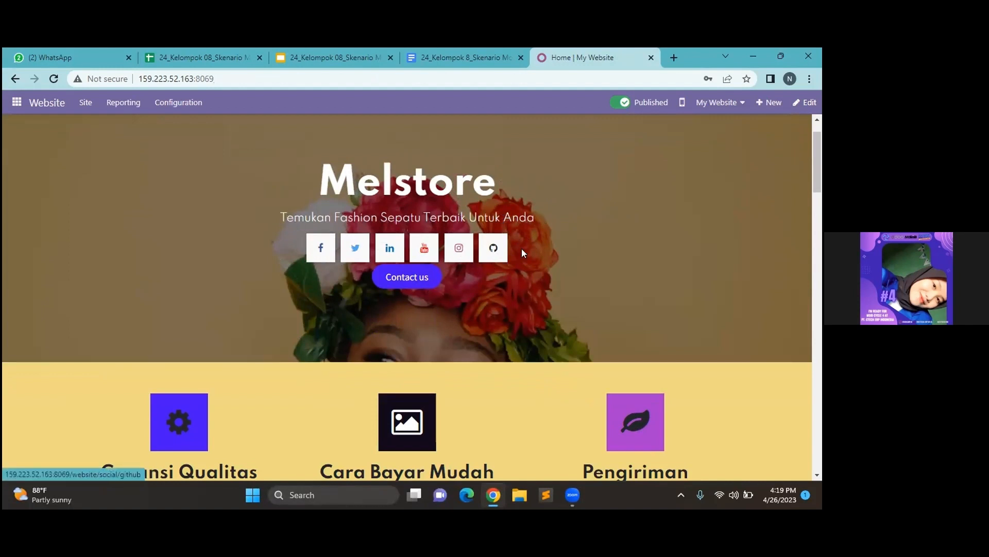
scroll(522, 248, "down", 4)
scroll(521, 249, "up", 1)
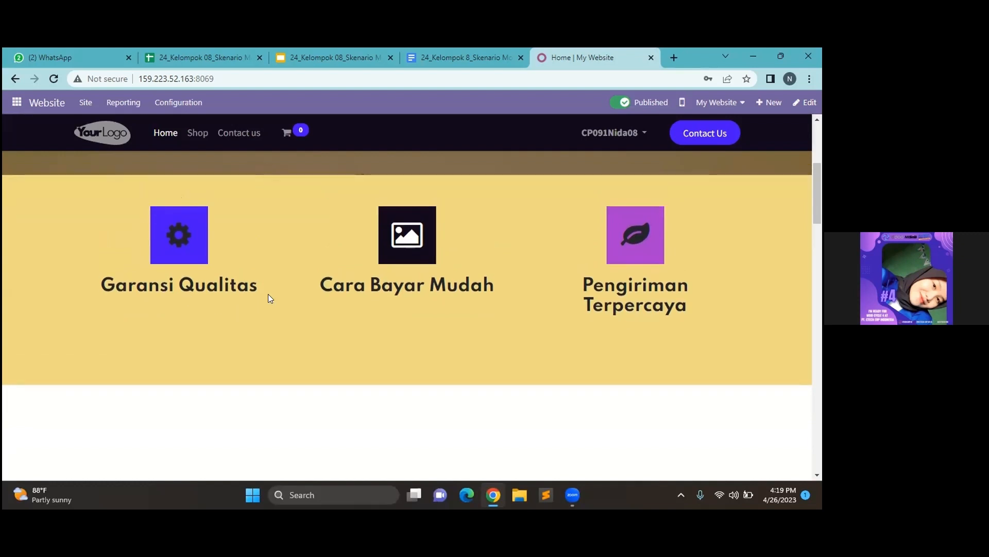
scroll(625, 285, "down", 4)
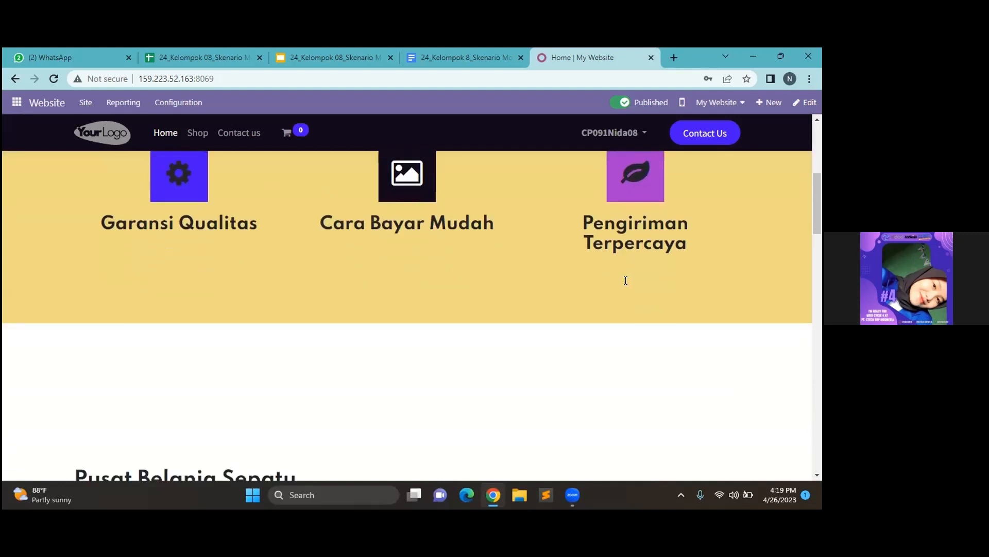
scroll(627, 285, "down", 1)
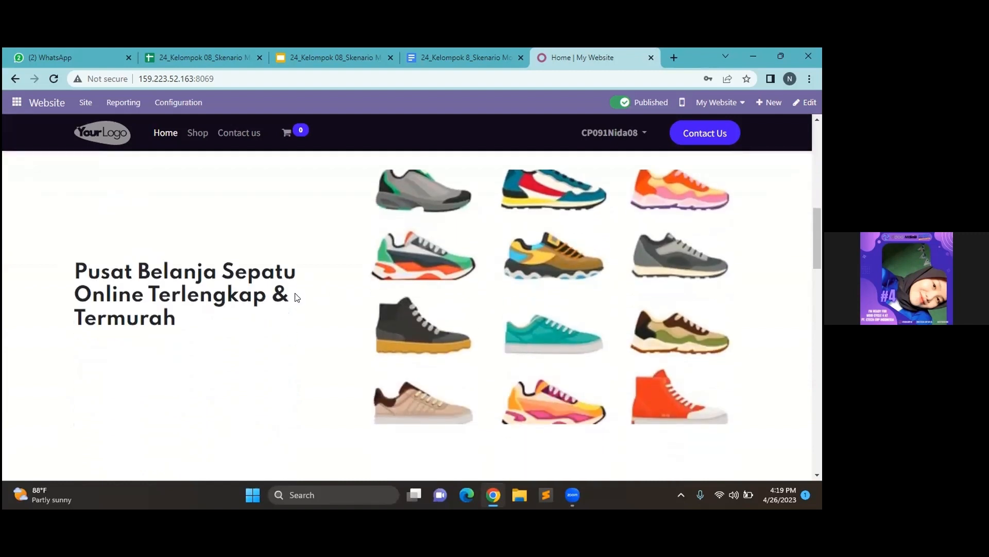
scroll(296, 294, "down", 6)
scroll(392, 283, "down", 8)
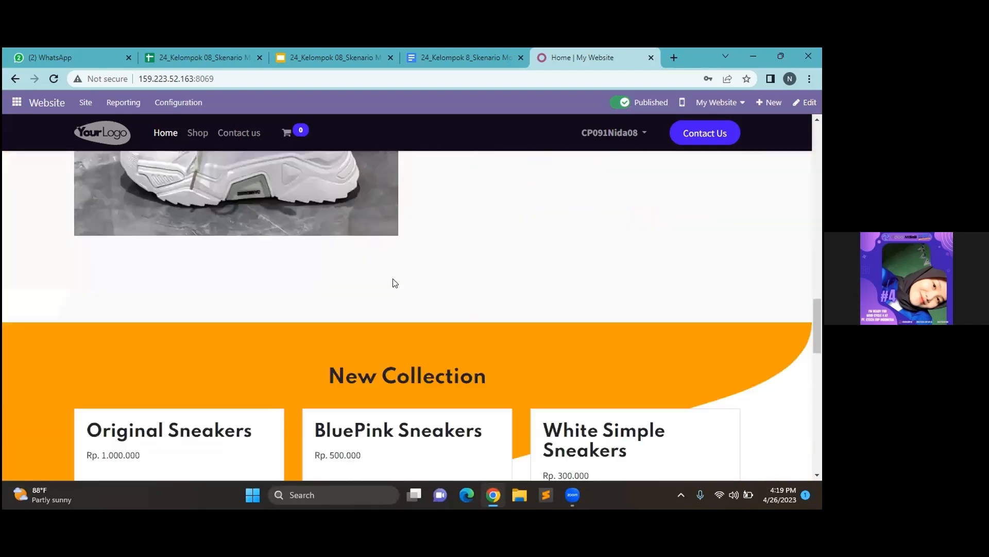
scroll(393, 283, "up", 4)
scroll(392, 282, "down", 1)
scroll(394, 283, "down", 8)
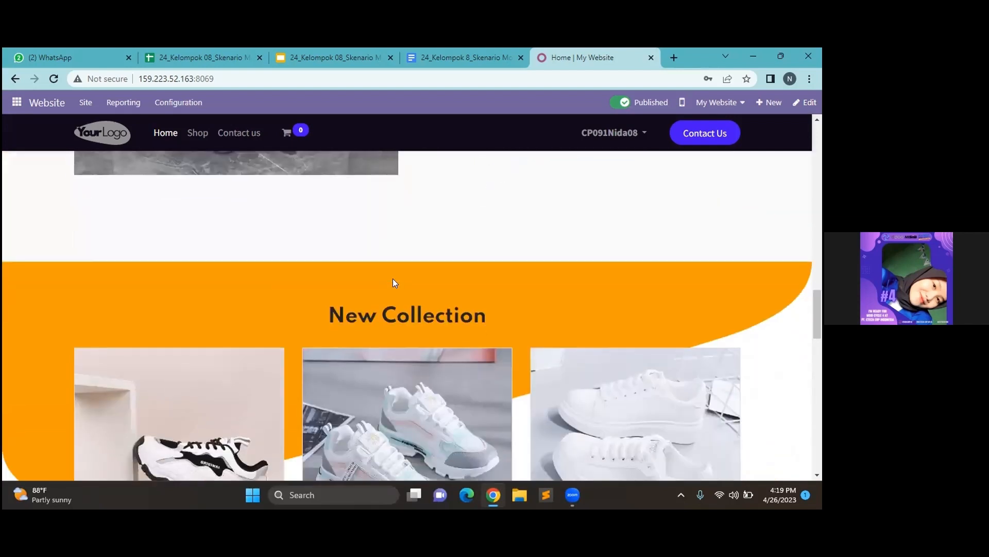
scroll(393, 282, "down", 10)
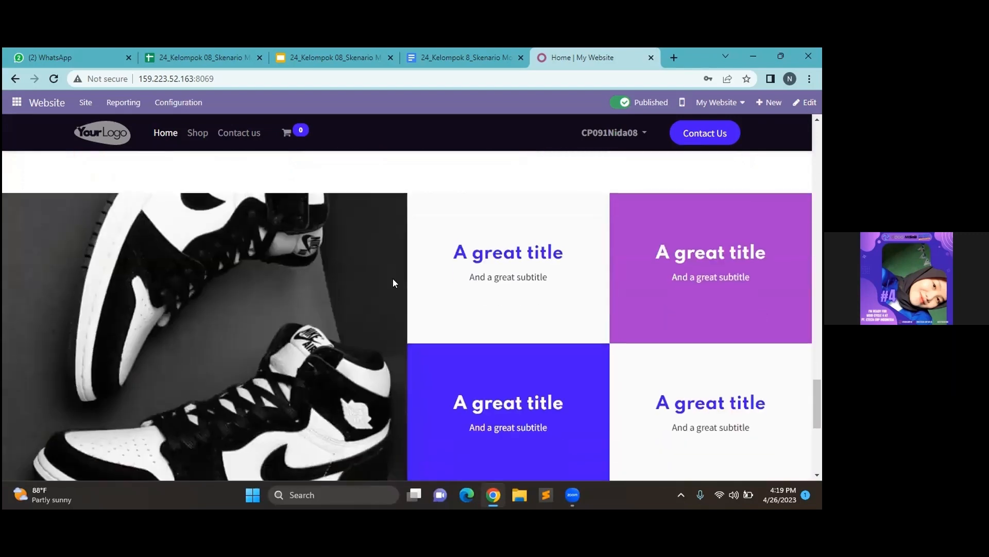
scroll(393, 282, "up", 20)
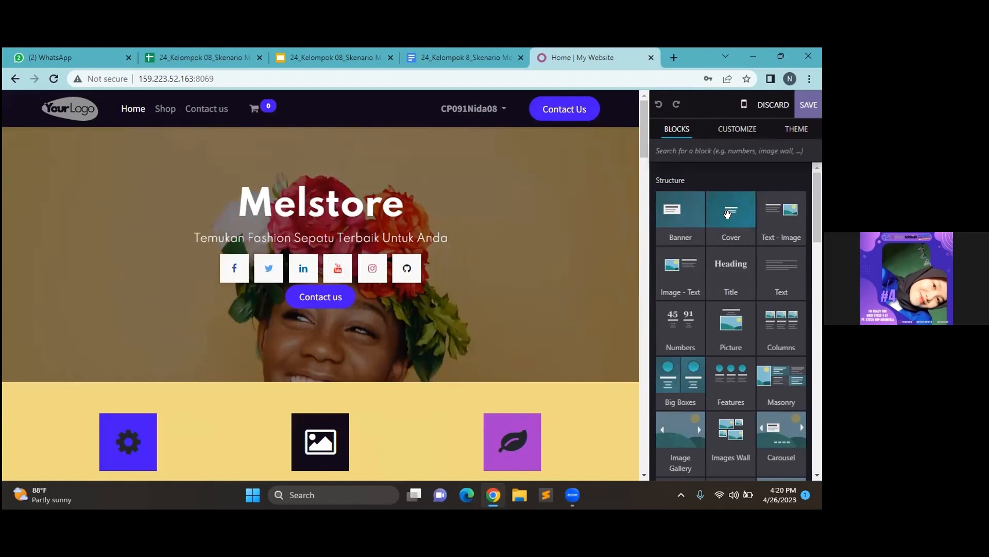
Step: Drop a Cover block near the top of the homepage and select its Color Matters text
left_click_drag(727, 214, 523, 324)
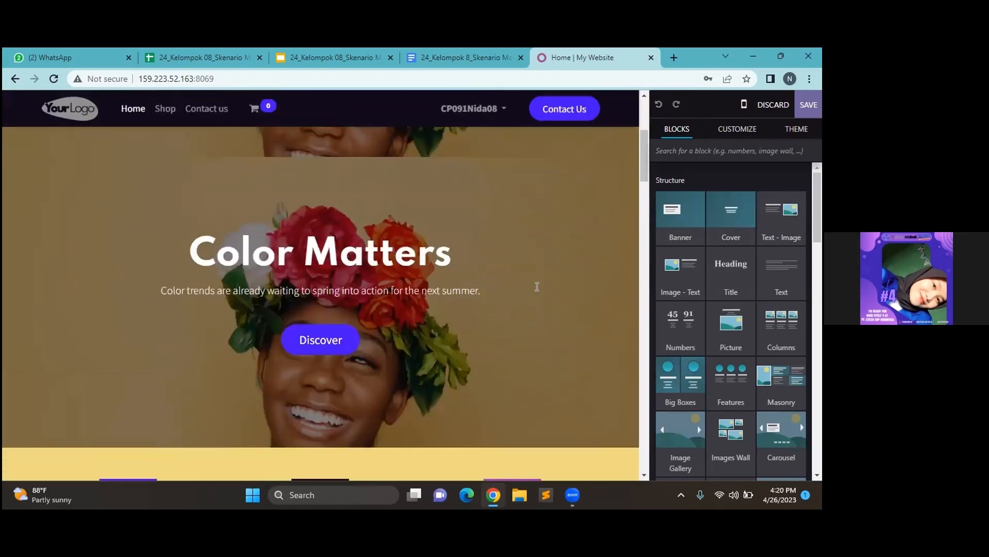
scroll(516, 271, "up", 2)
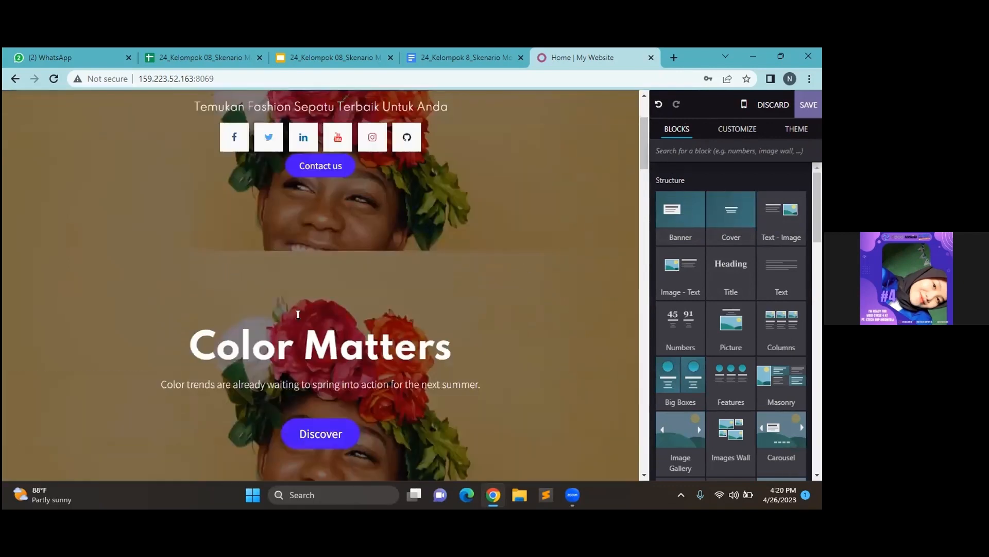
scroll(287, 260, "down", 2)
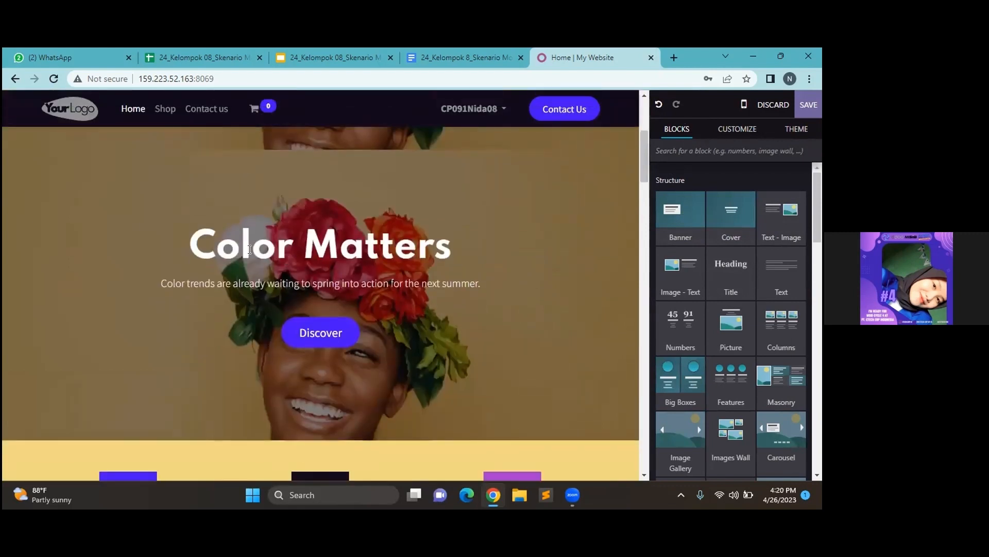
left_click_drag(190, 247, 464, 278)
scroll(465, 278, "up", 2)
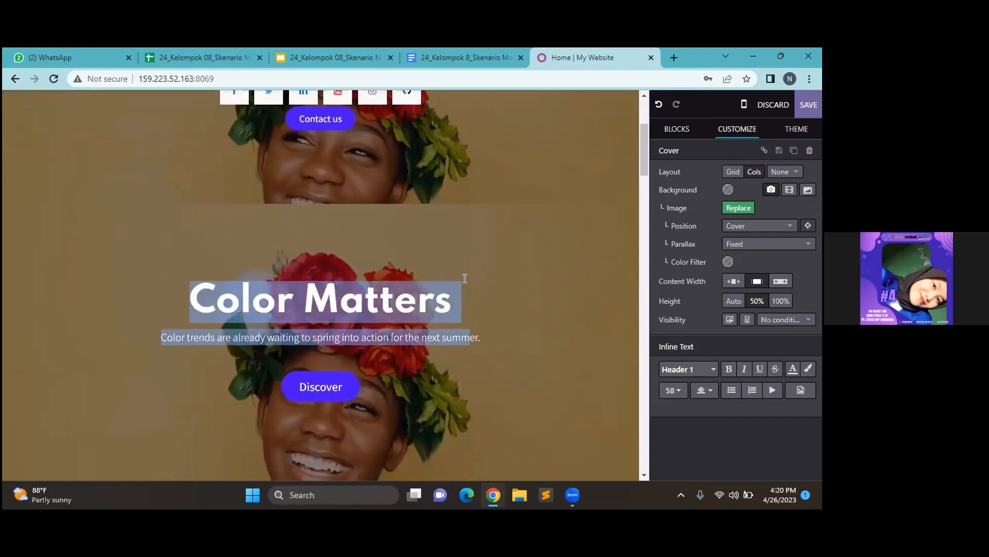
scroll(464, 278, "down", 1)
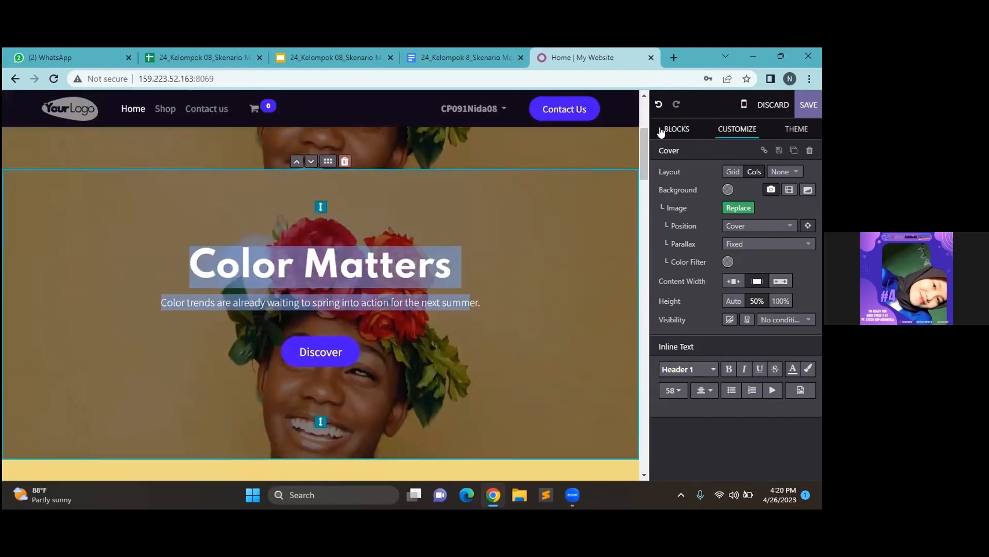
Step: Delete the trial Color Matters cover section, leaving the banner above the feature items
left_click(661, 130)
scroll(737, 282, "down", 3)
scroll(739, 282, "down", 4)
scroll(739, 281, "up", 3)
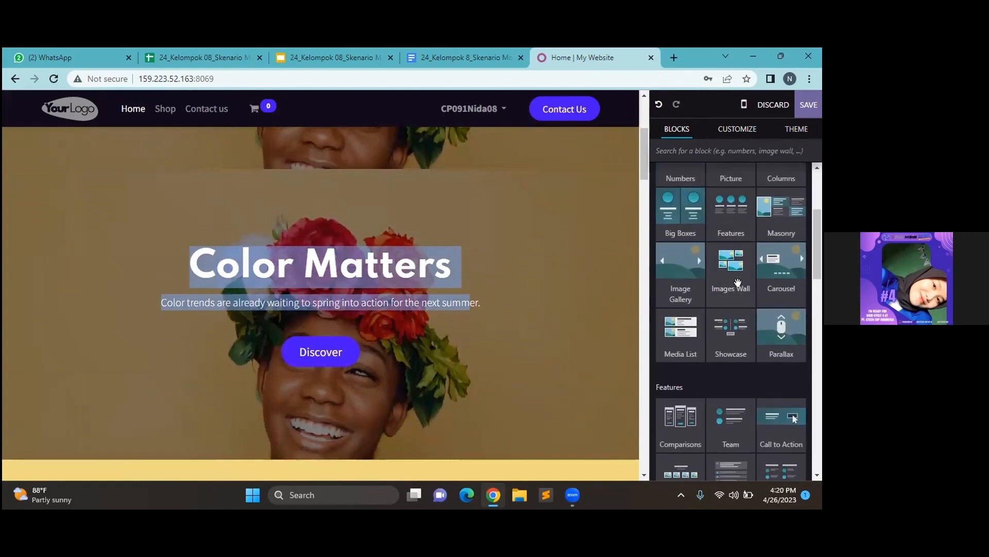
scroll(739, 283, "up", 1)
scroll(557, 280, "down", 3)
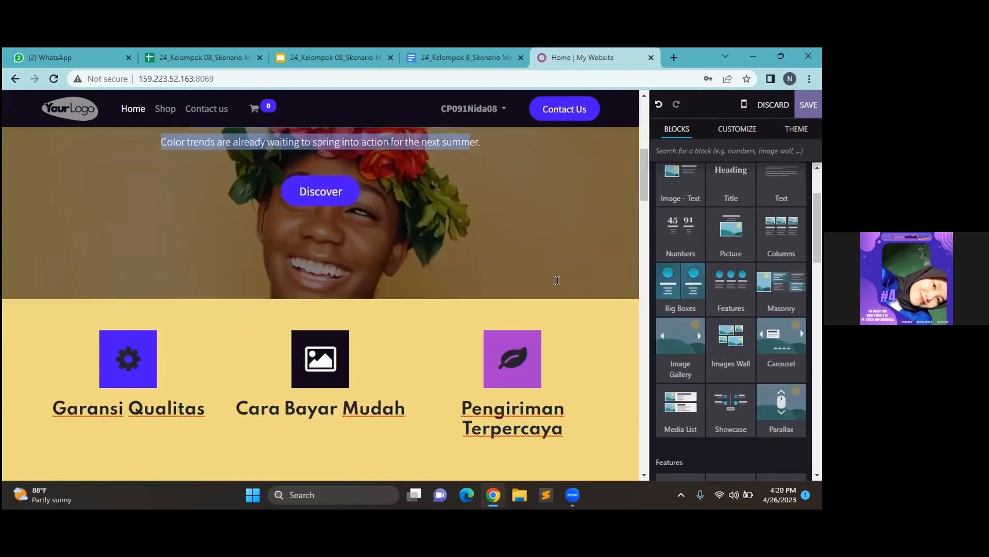
scroll(586, 258, "up", 5)
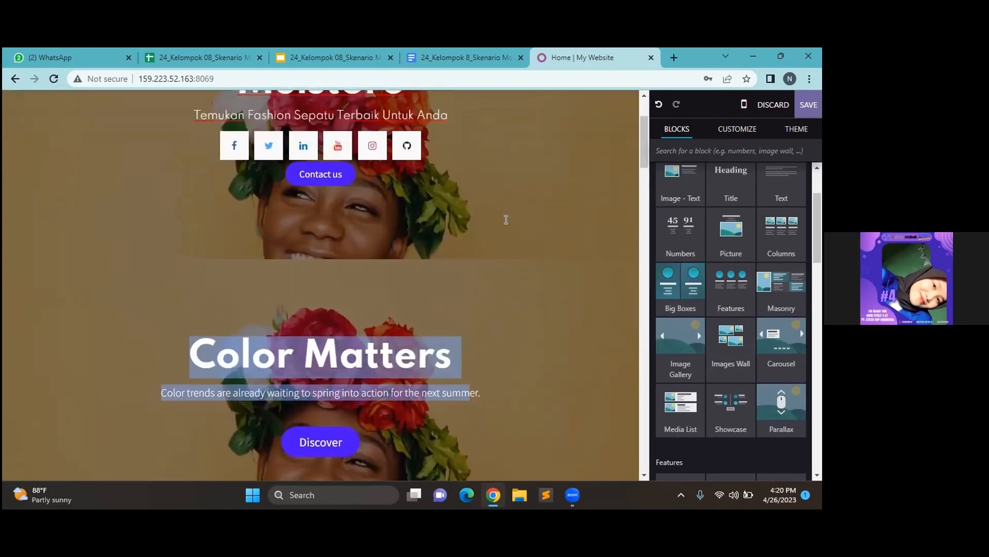
scroll(503, 220, "down", 1)
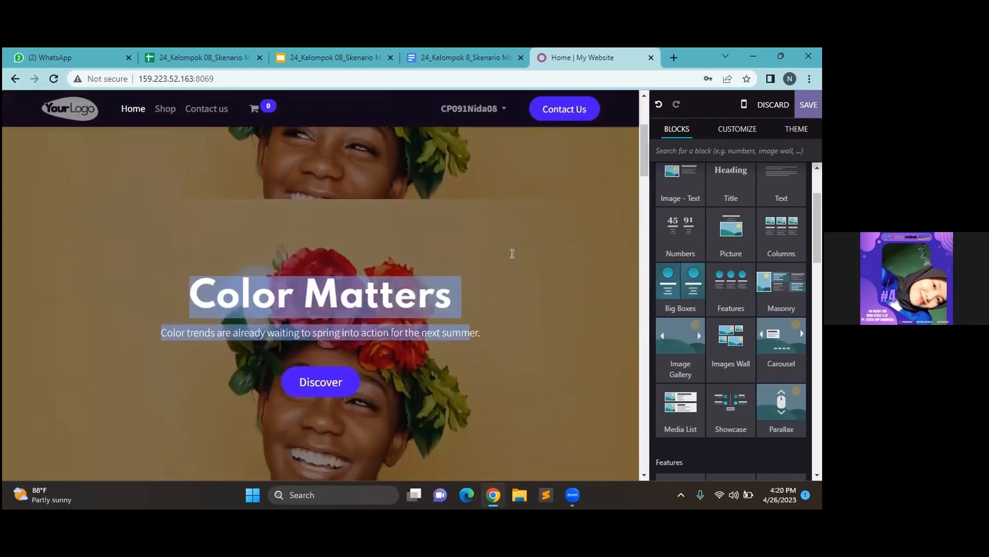
left_click(512, 253)
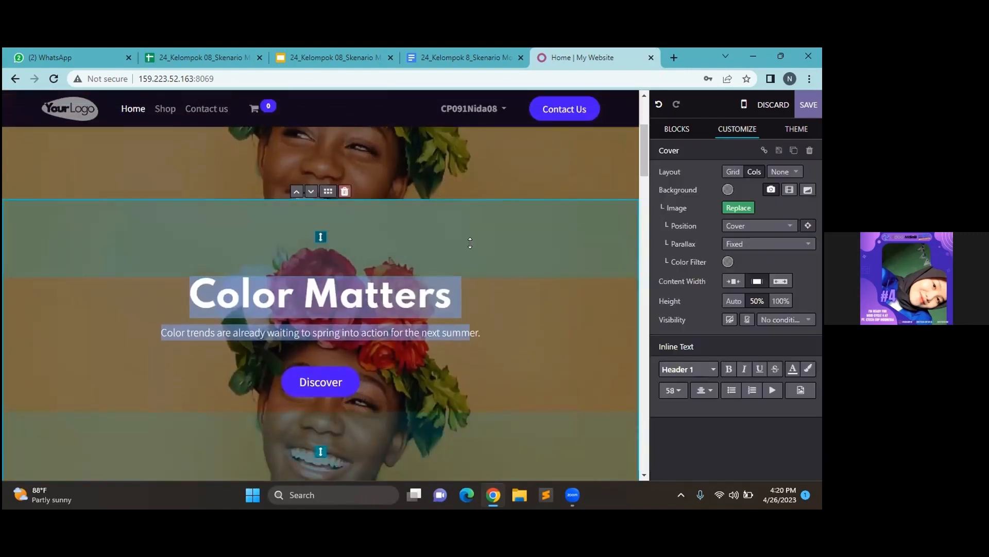
left_click(345, 193)
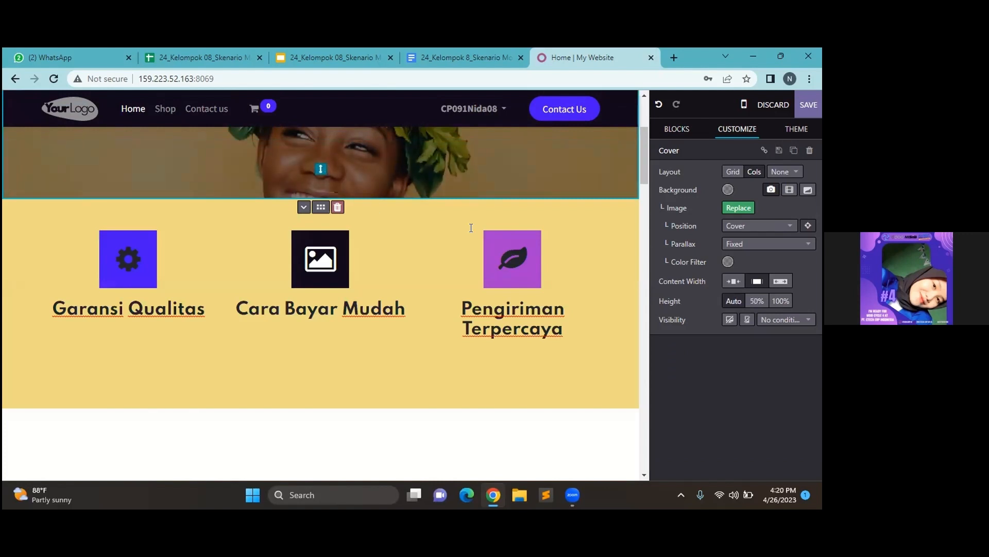
scroll(473, 228, "up", 4)
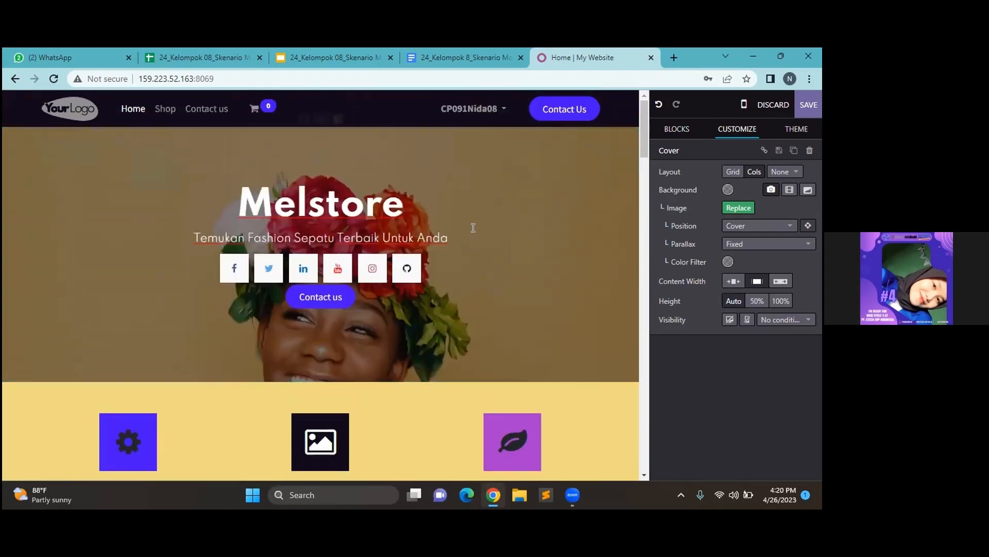
Step: Switch the website theme from Anelusia to Bistro in the theme settings
left_click(676, 130)
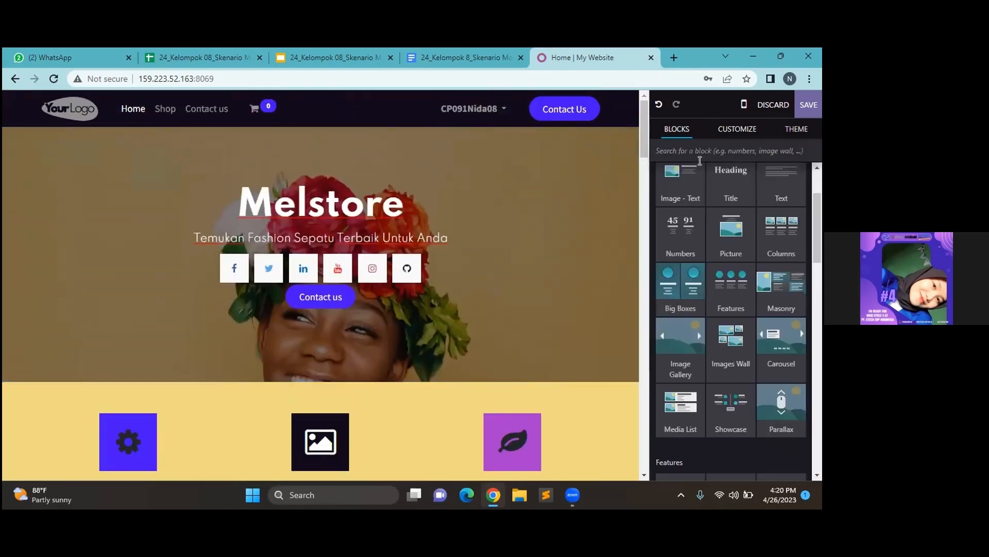
scroll(718, 202, "up", 2)
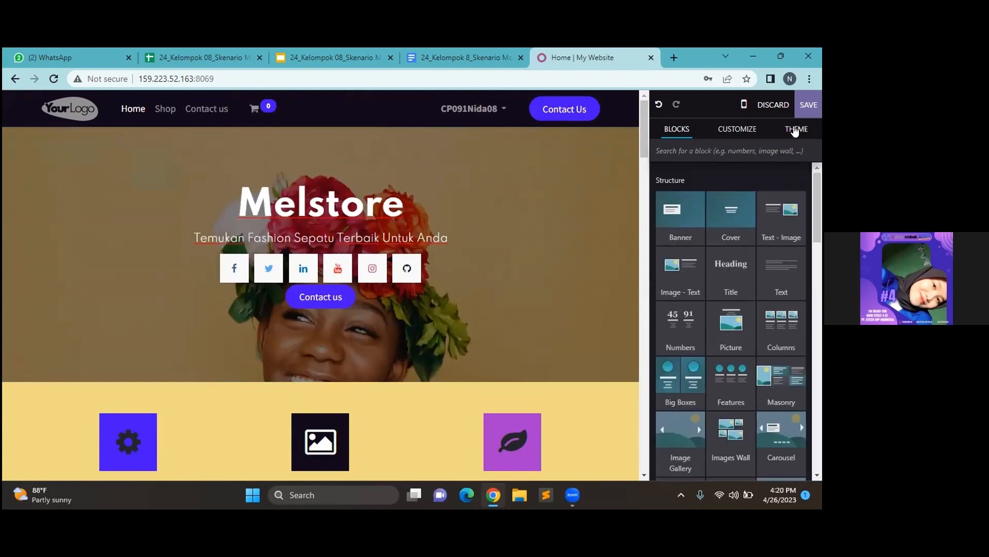
left_click(796, 129)
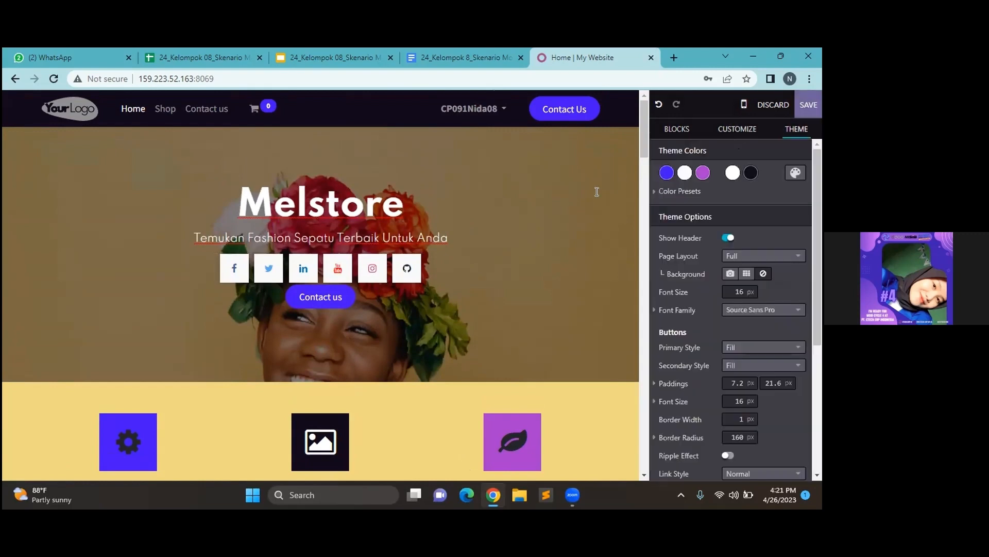
scroll(682, 357, "down", 4)
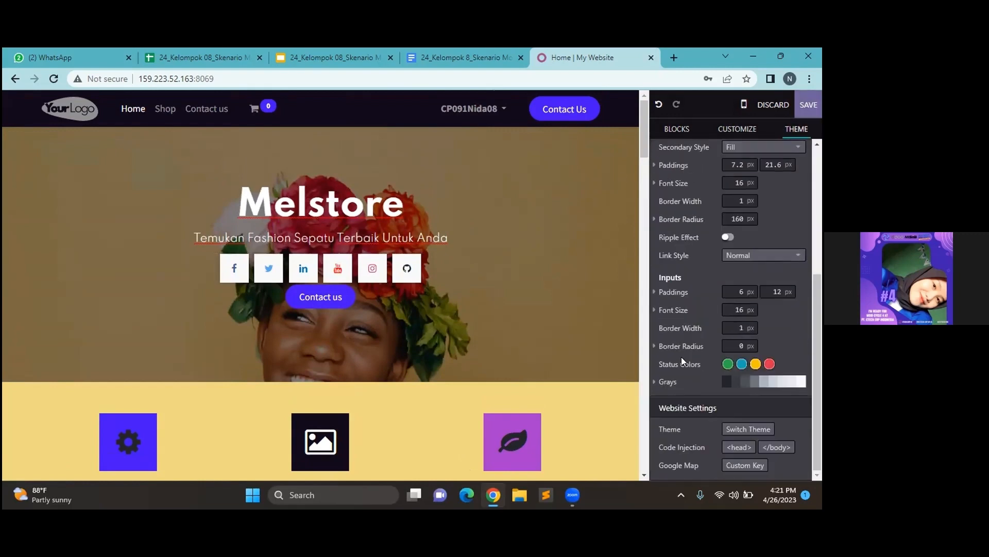
left_click(741, 431)
left_click(237, 200)
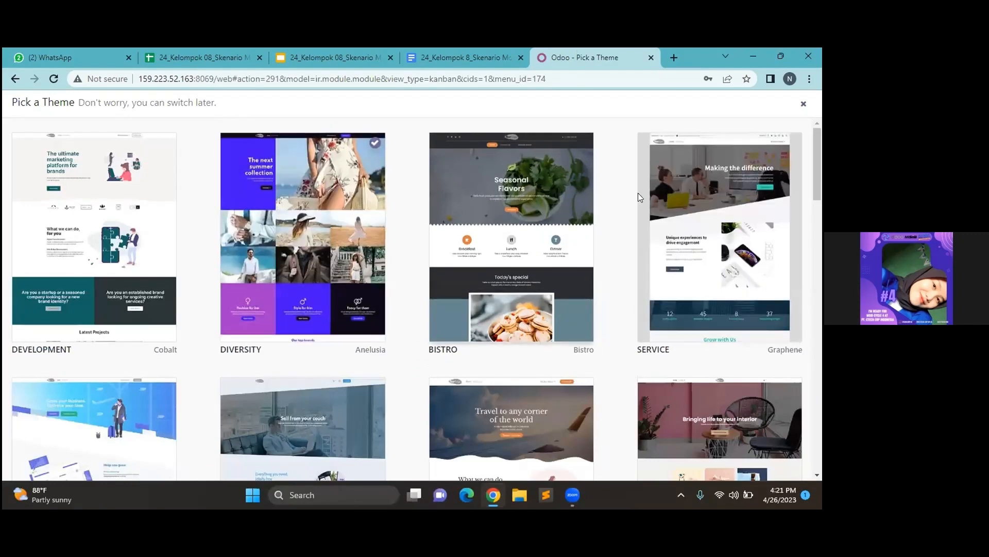
mouse_move(533, 224)
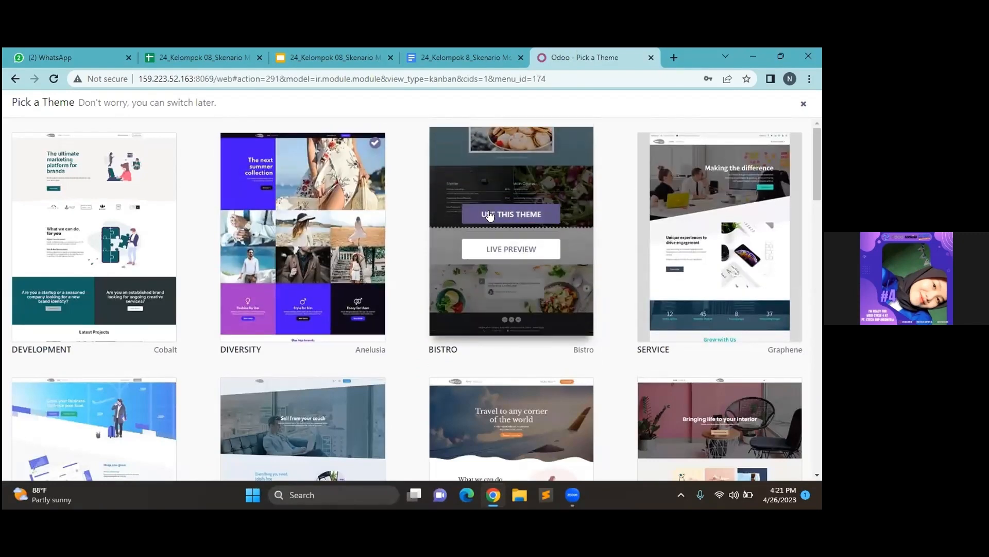
left_click(483, 211)
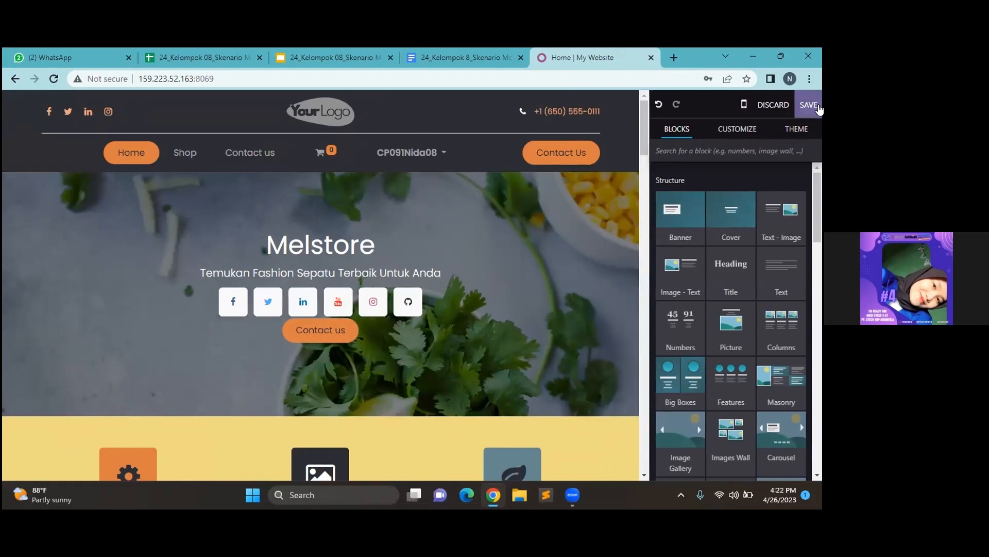
Step: Save the homepage and create a new page titled 'Blog' added to the site menu
left_click(808, 105)
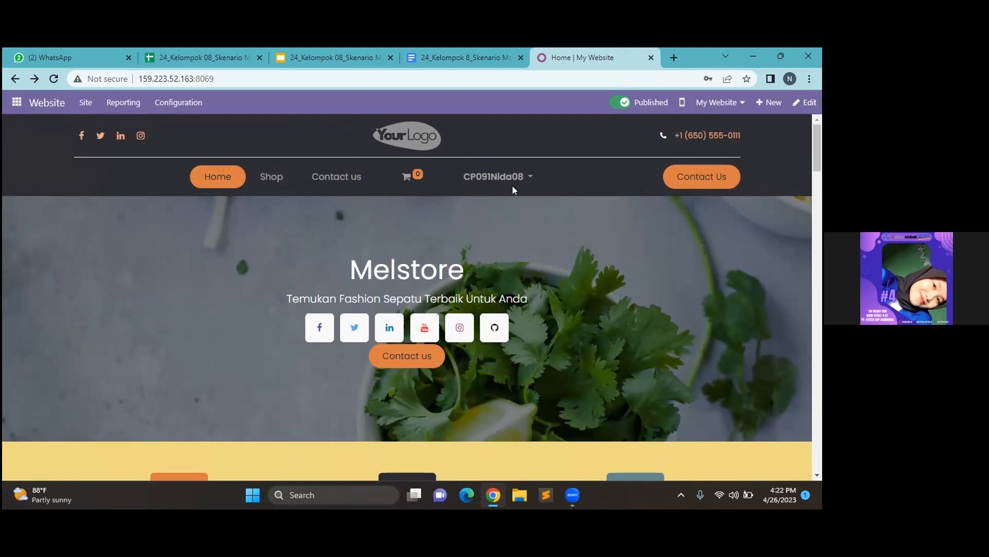
left_click(759, 103)
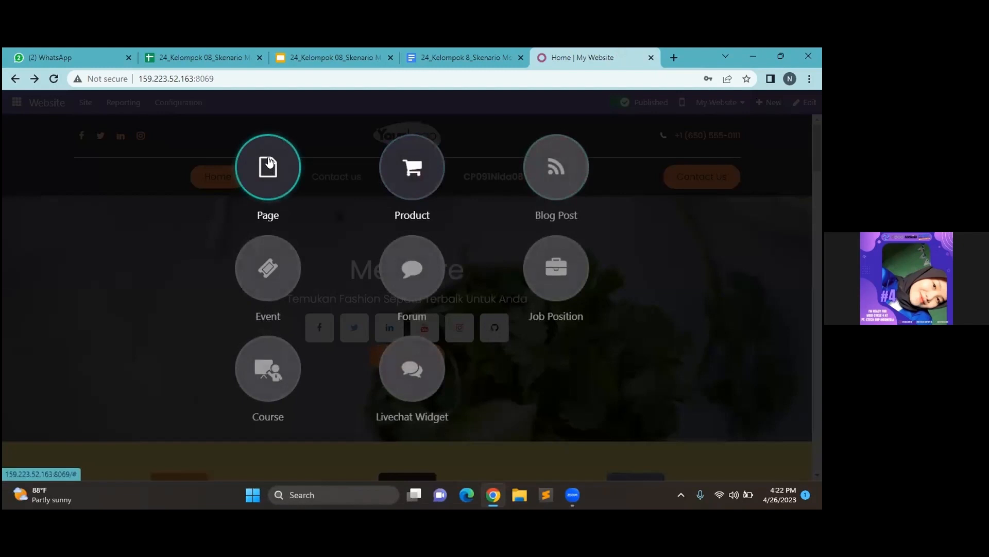
left_click(269, 164)
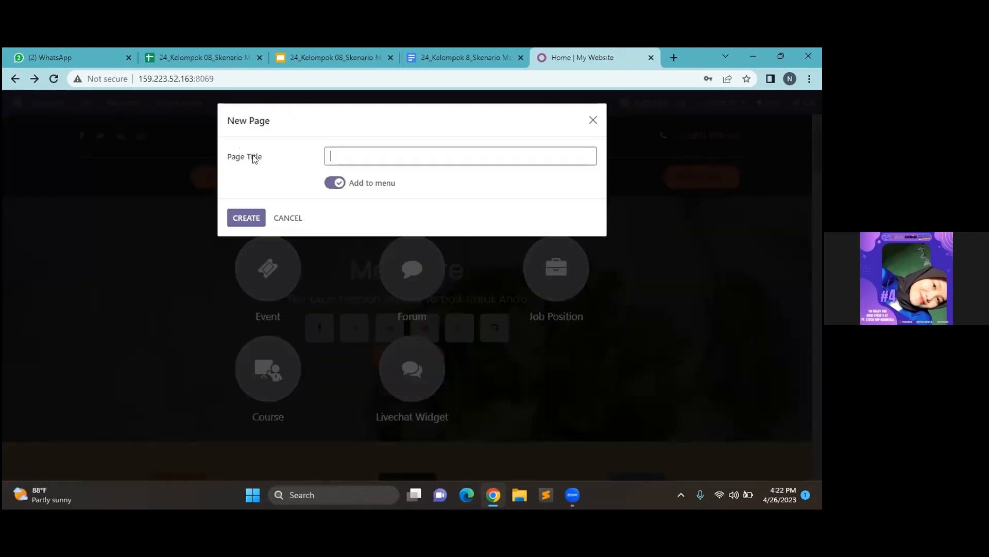
key("Caps_Lock")
type("B")
key("Caps_Lock")
type("log")
left_click(238, 219)
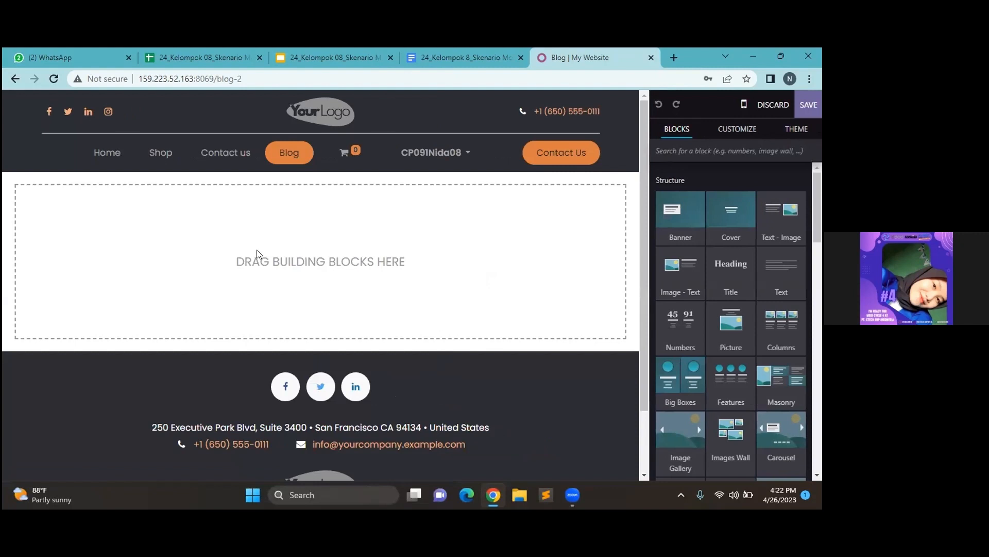
Step: Advance from the 03 CUSTOMER section slide to the customer PROFILE slide
scroll(383, 228, "down", 1)
scroll(384, 227, "up", 1)
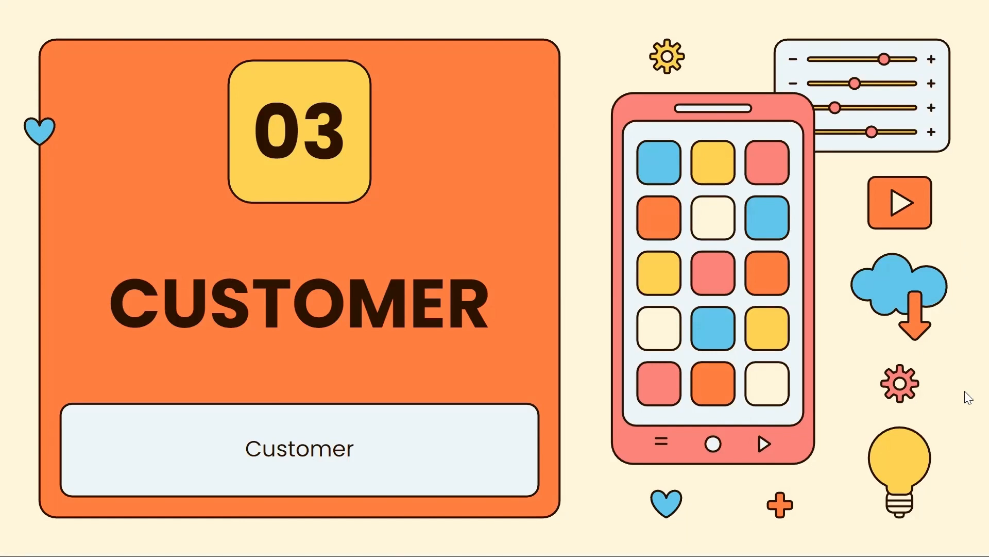
left_click(945, 371)
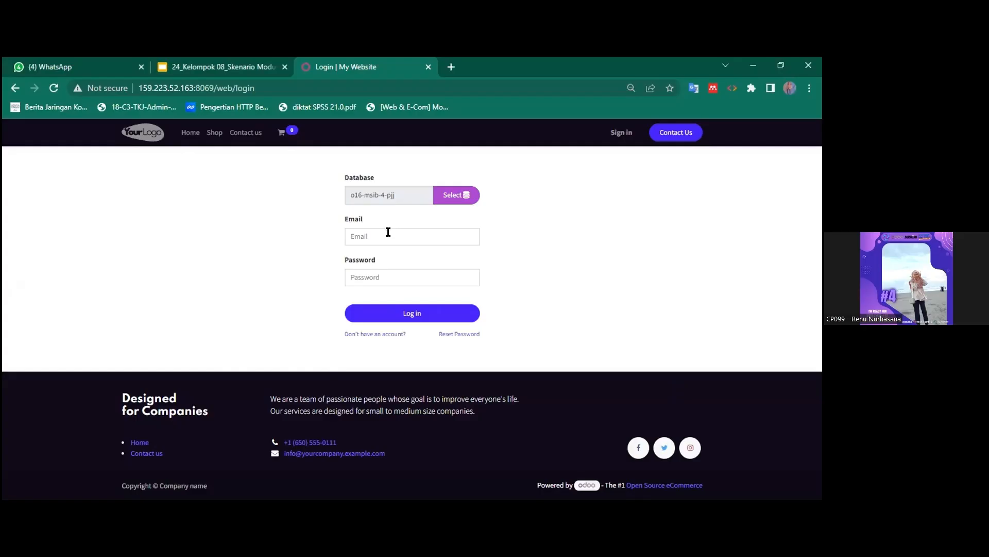
Step: Log in to the store website with the customer's saved e-mail and their password
left_click(387, 231)
key("ctrl+v")
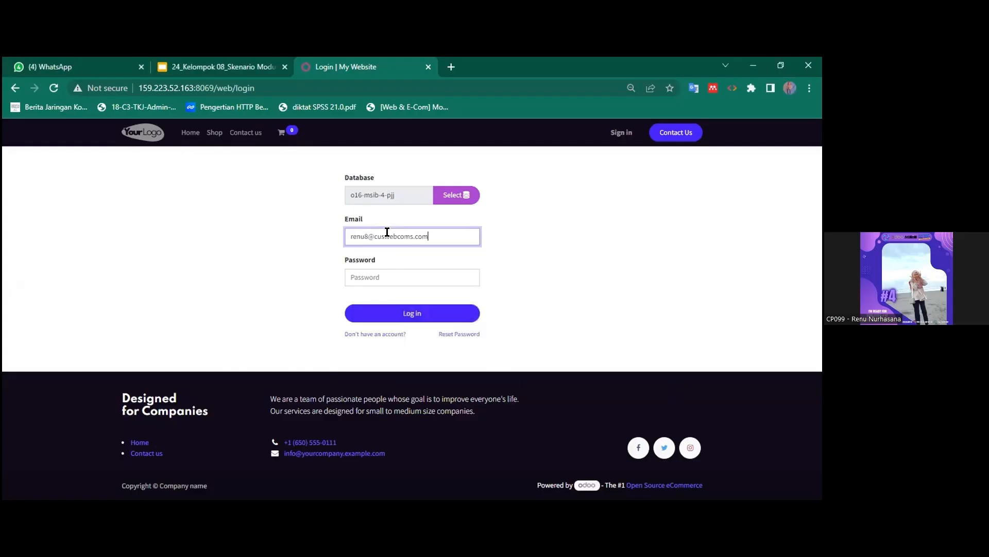
left_click(380, 278)
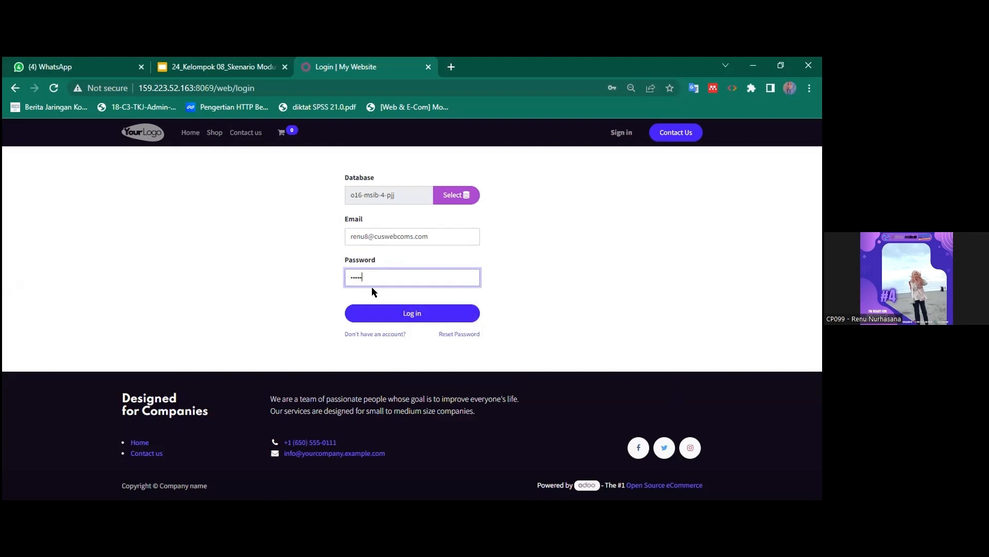
type("1")
left_click(389, 310)
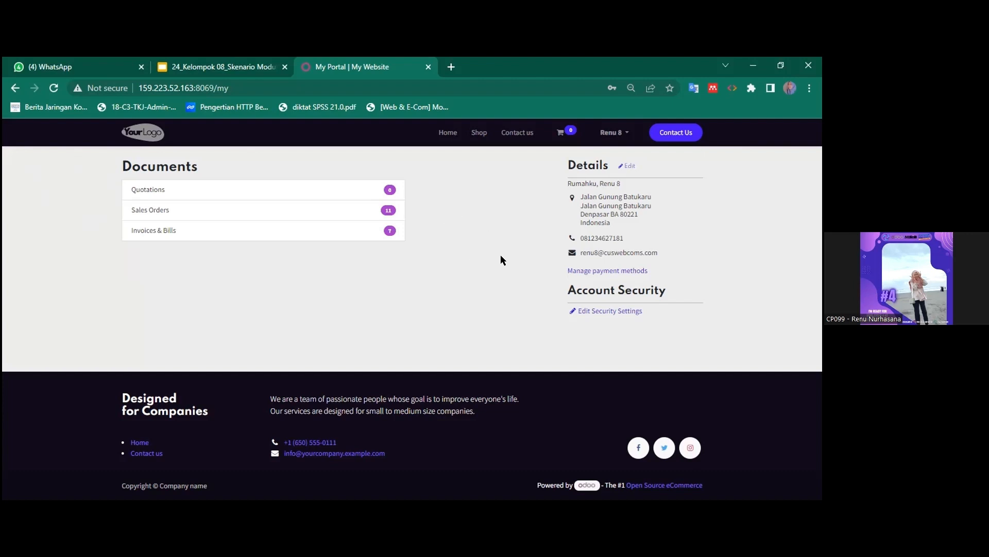
Step: Filter the online shop to the Shoes category and add Flat Shoes S8 to the cart
left_click(481, 137)
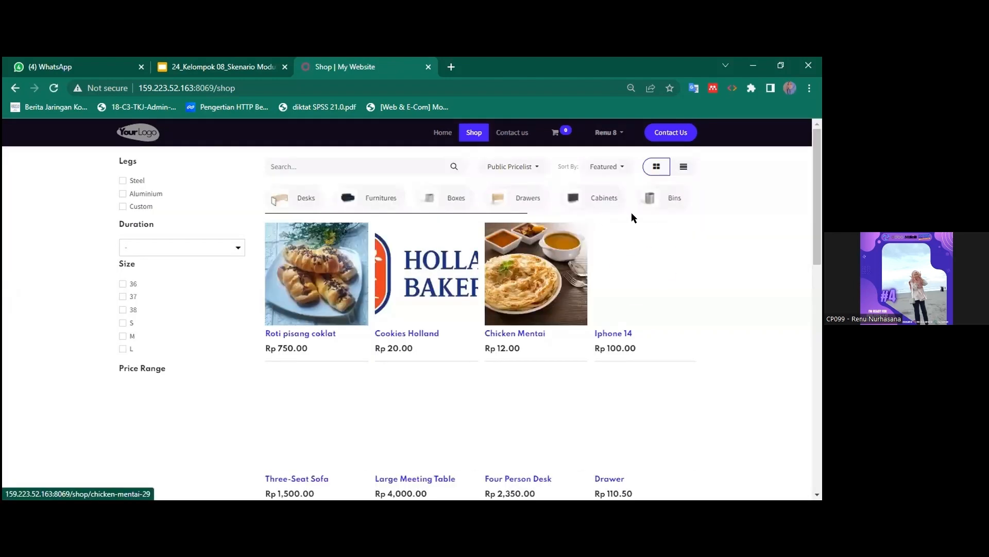
scroll(638, 213, "right", 4)
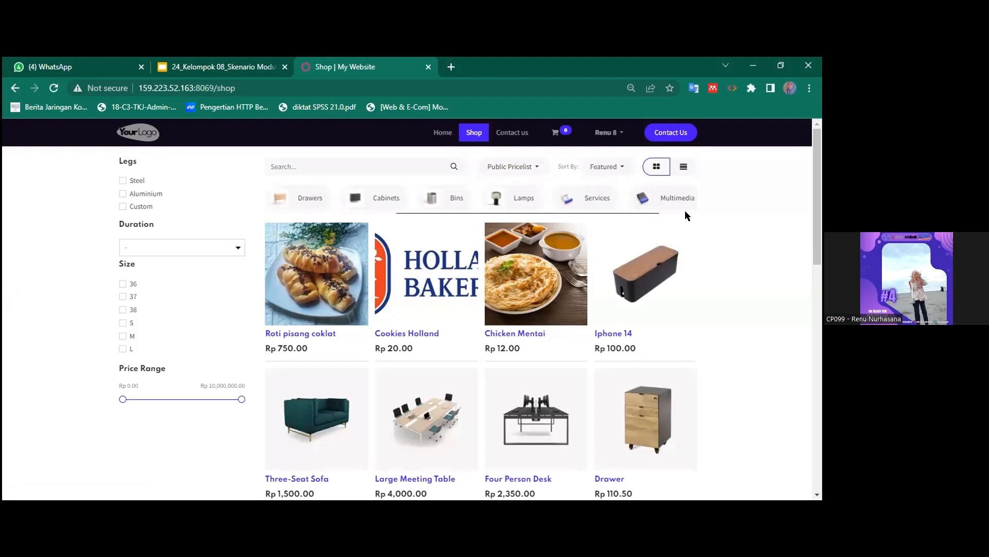
scroll(685, 211, "right", 2)
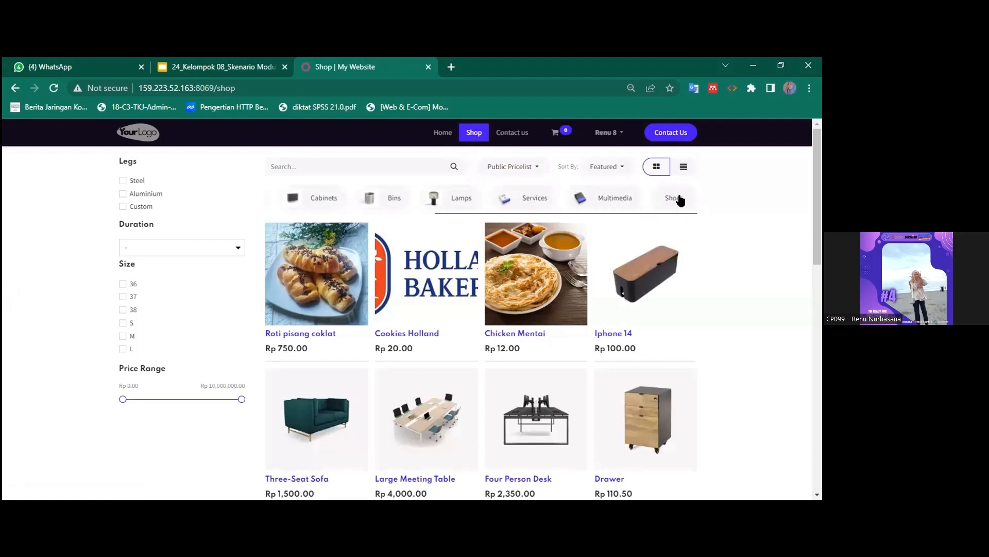
left_click(679, 199)
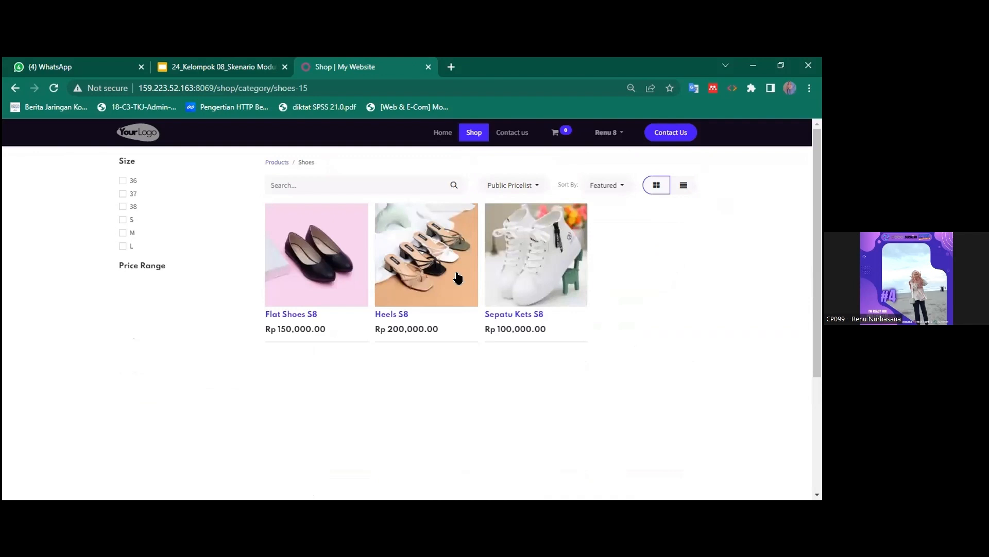
left_click(298, 316)
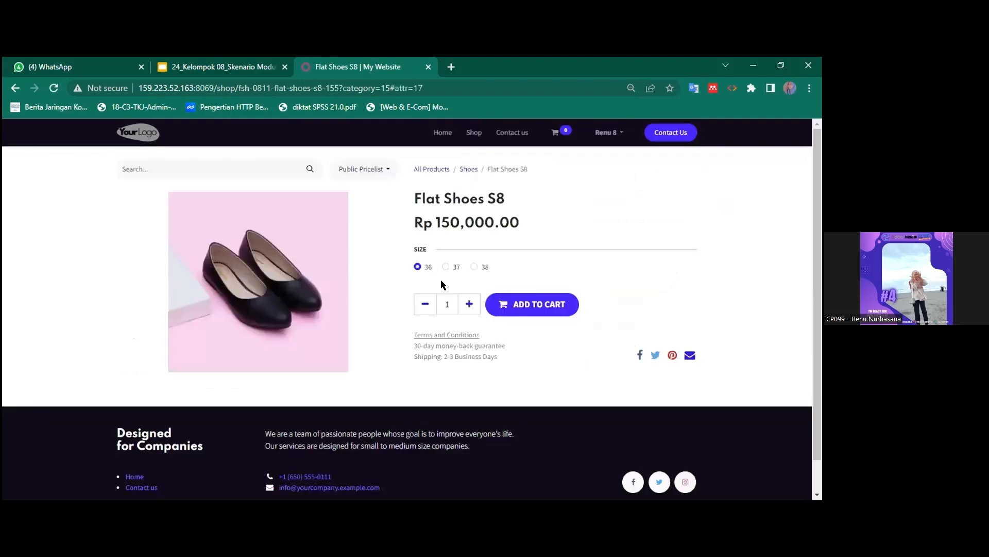
left_click(448, 301)
type("4")
type("0")
left_click(531, 309)
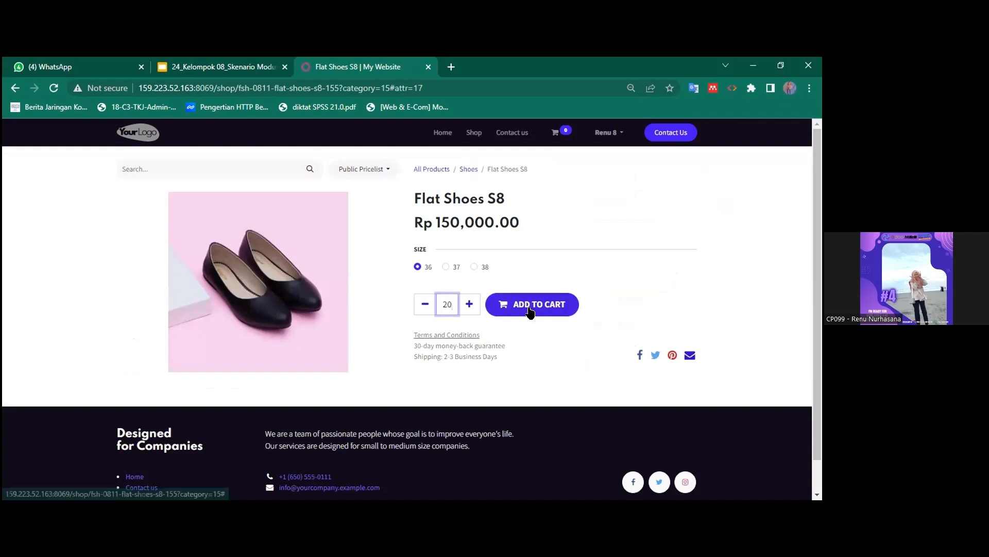
Step: Add 10 pairs of Heels S8 in size 38 to the cart
left_click(463, 170)
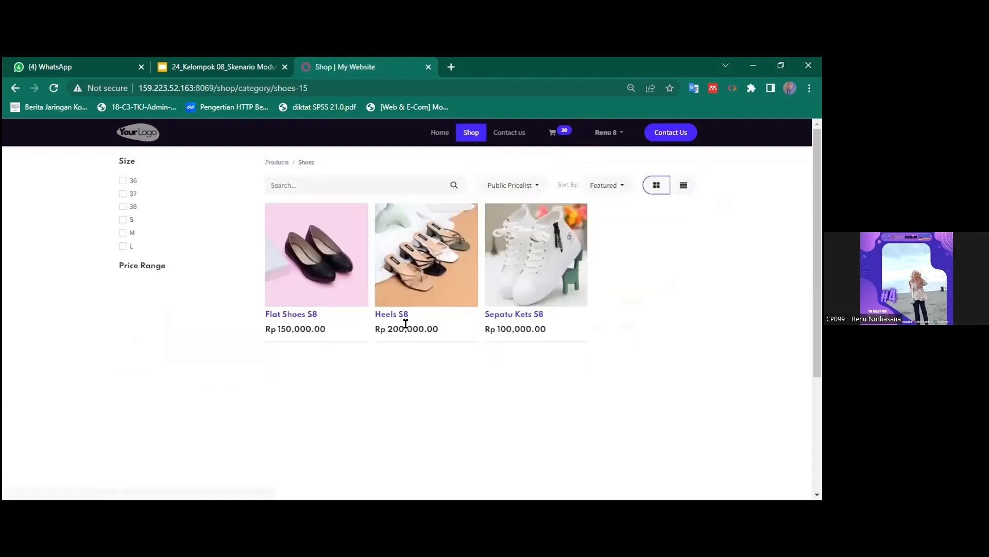
left_click(445, 294)
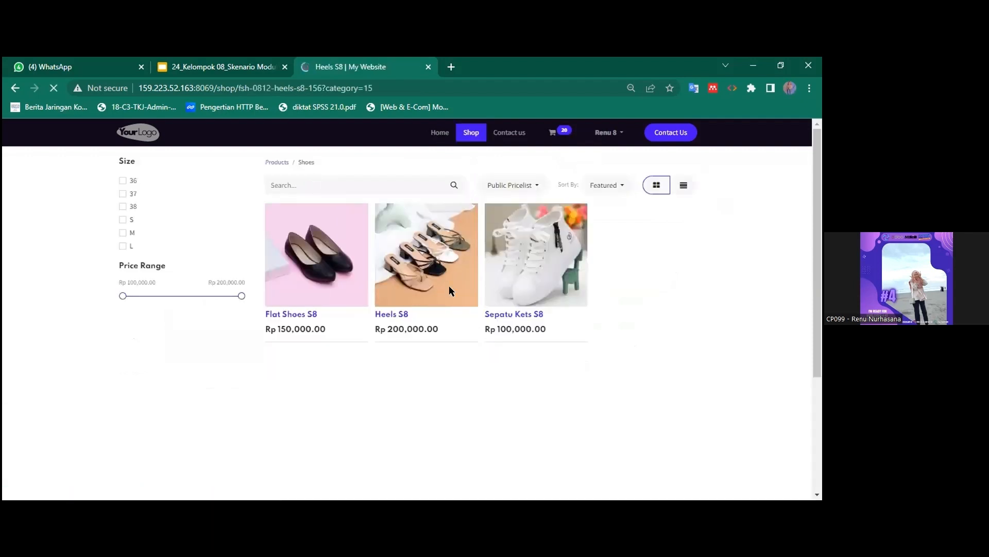
left_click(449, 301)
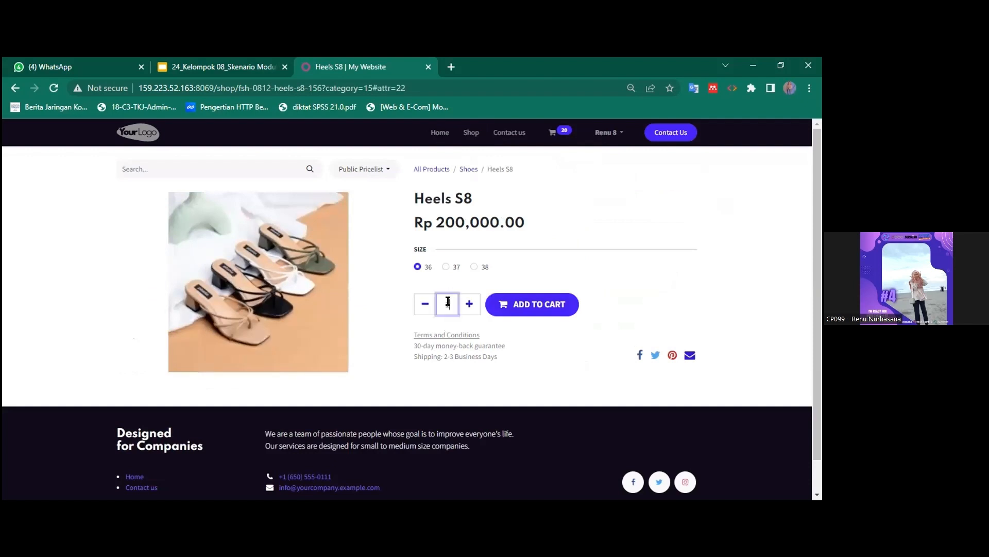
type("0")
left_click(473, 267)
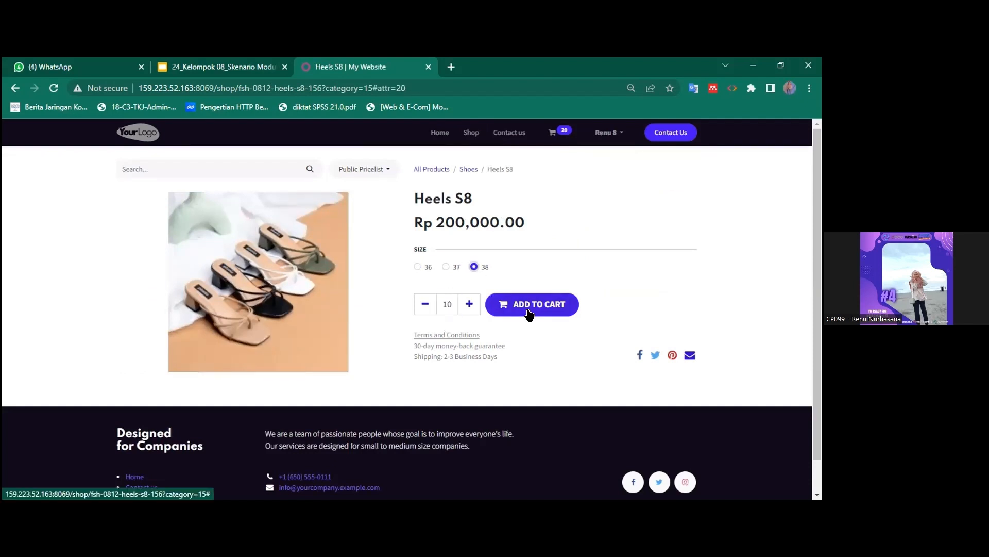
left_click(530, 316)
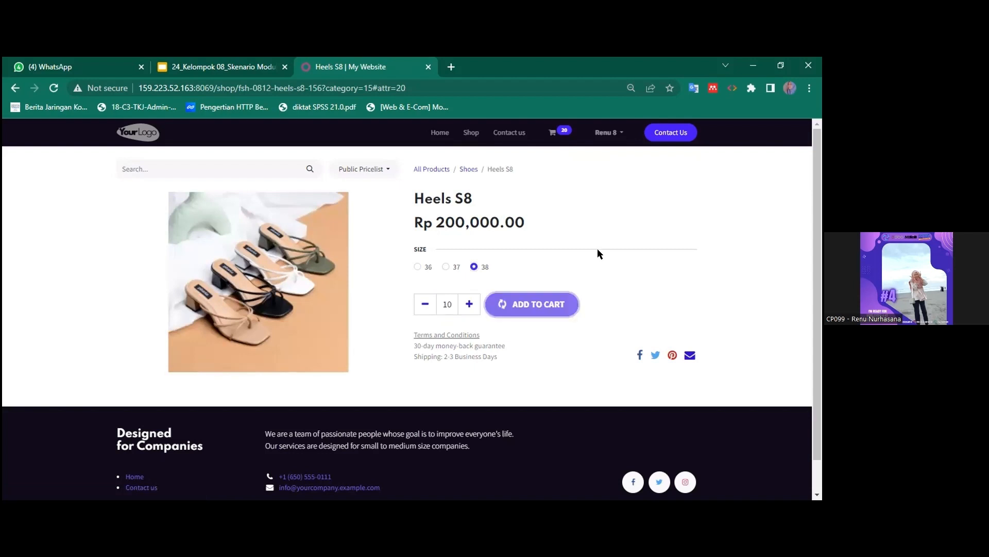
Step: Add 5 pairs of Sepatu Kets S8 in size 37, then review the cart
left_click(473, 172)
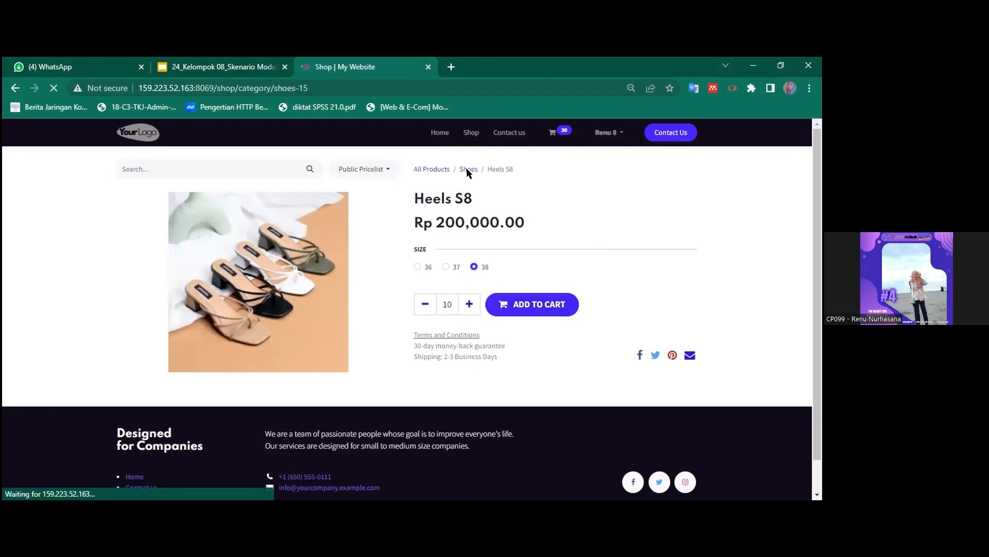
left_click(512, 315)
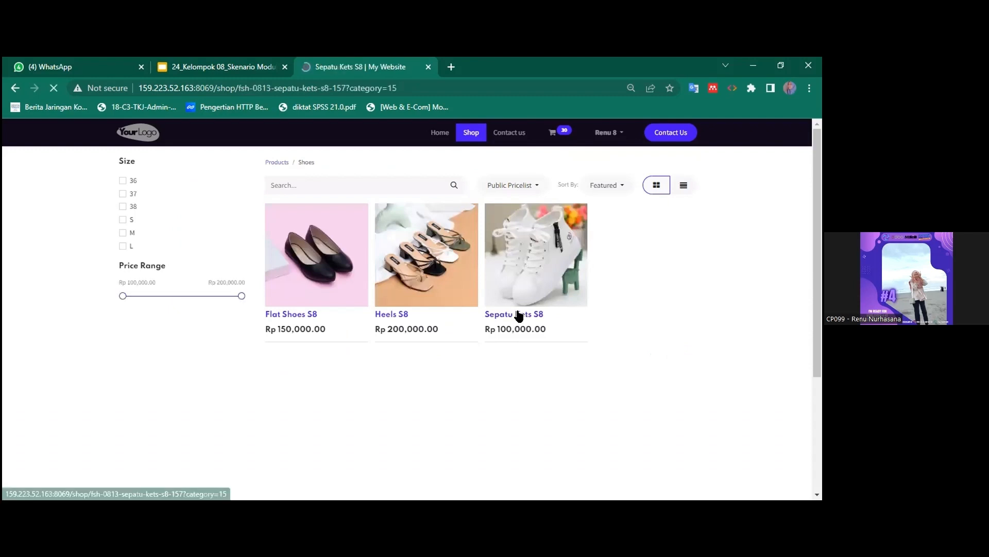
left_click(447, 301)
type("5")
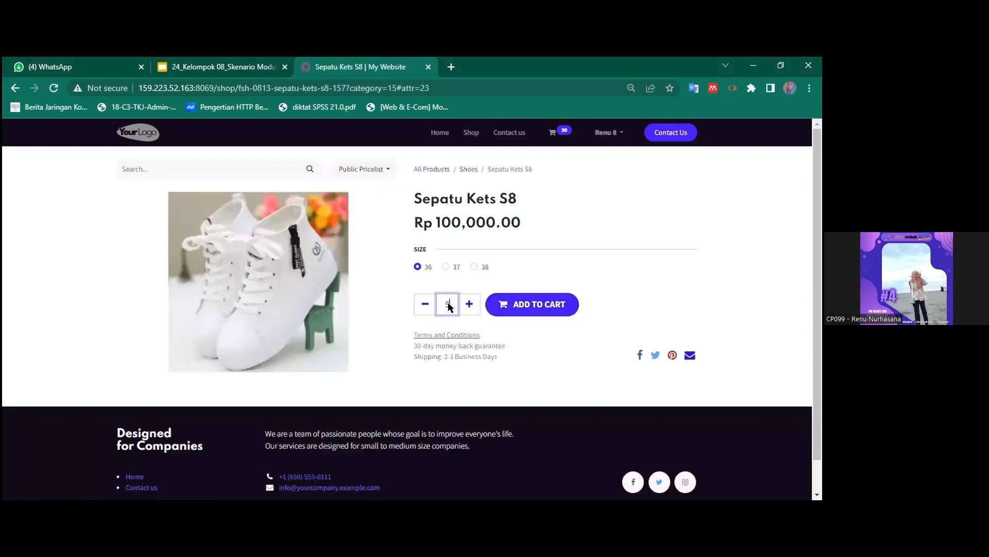
left_click(445, 266)
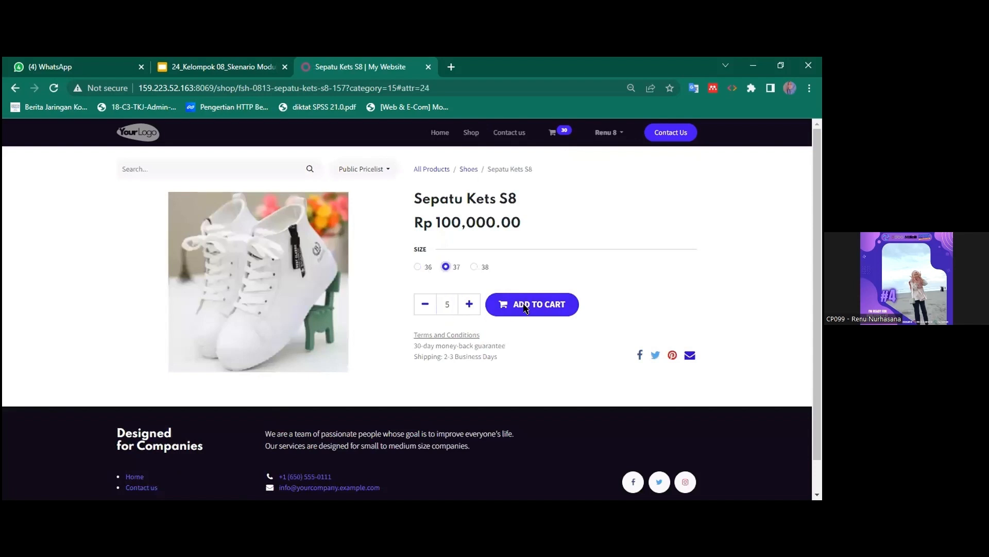
left_click(525, 307)
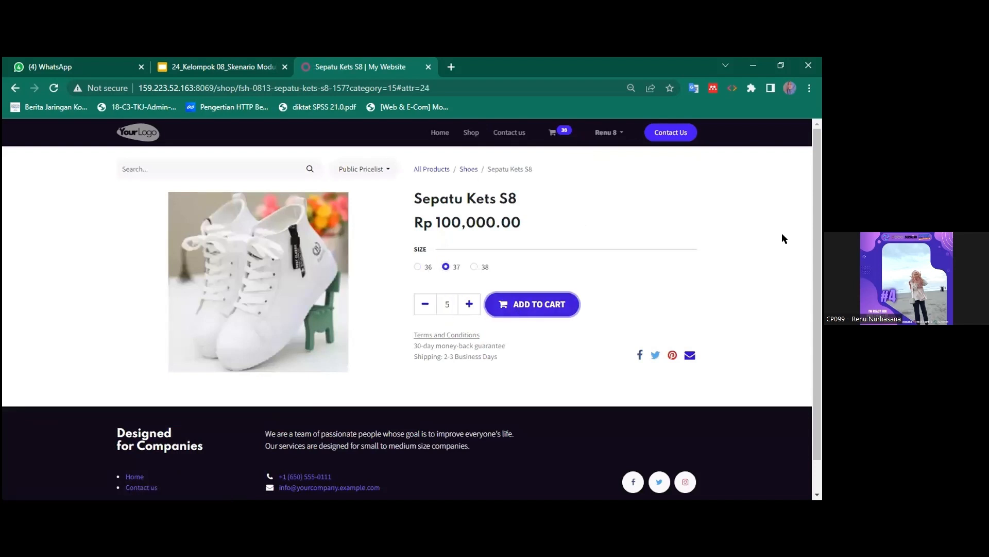
left_click(553, 133)
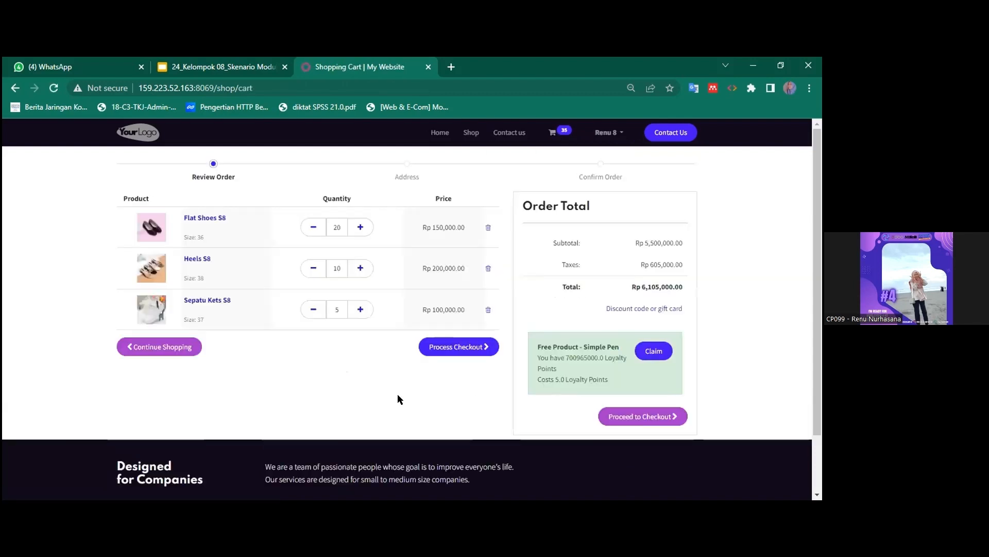
Step: Apply the 15% coupon code, cutting the total to Rp 5,189,250.00, and proceed to checkout
left_click(660, 310)
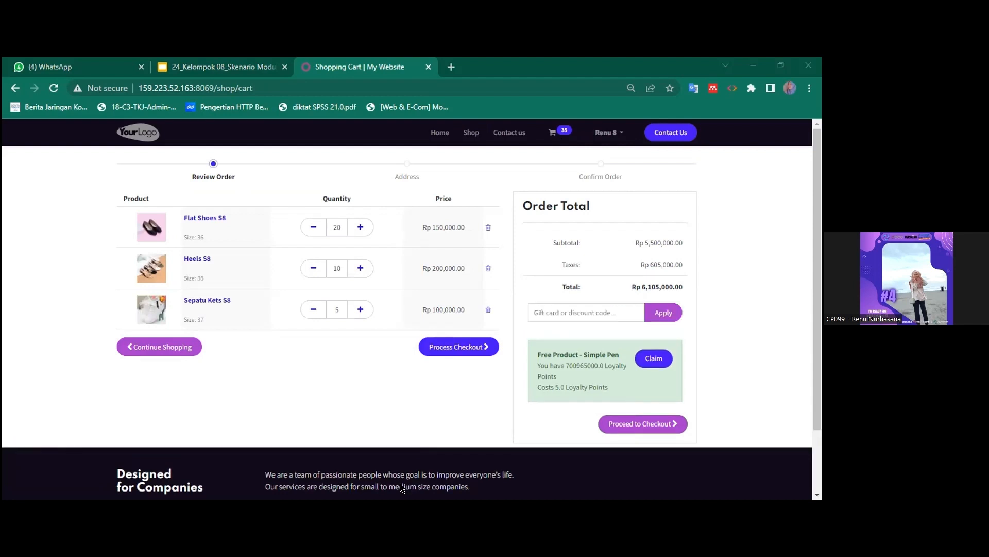
left_click(544, 314)
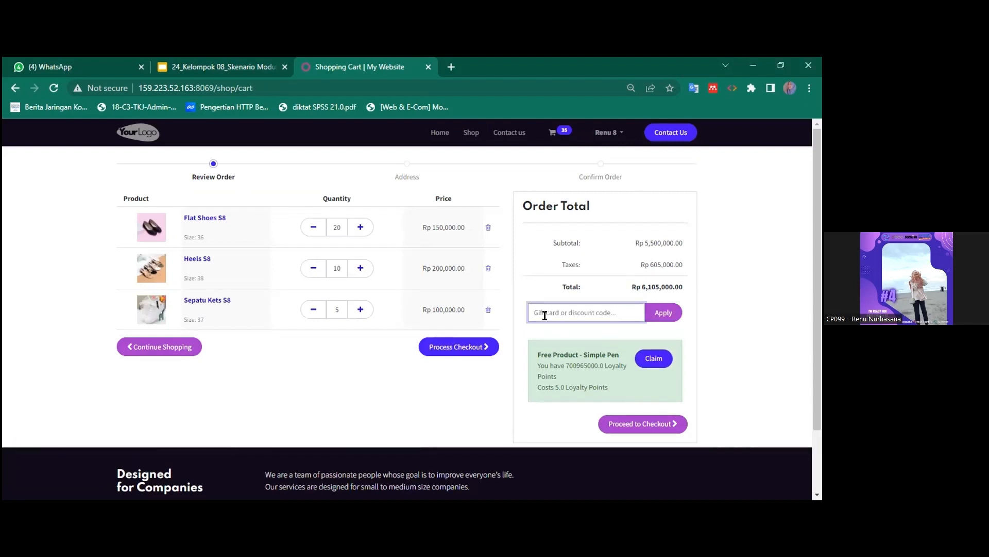
type("044f-500f-403b")
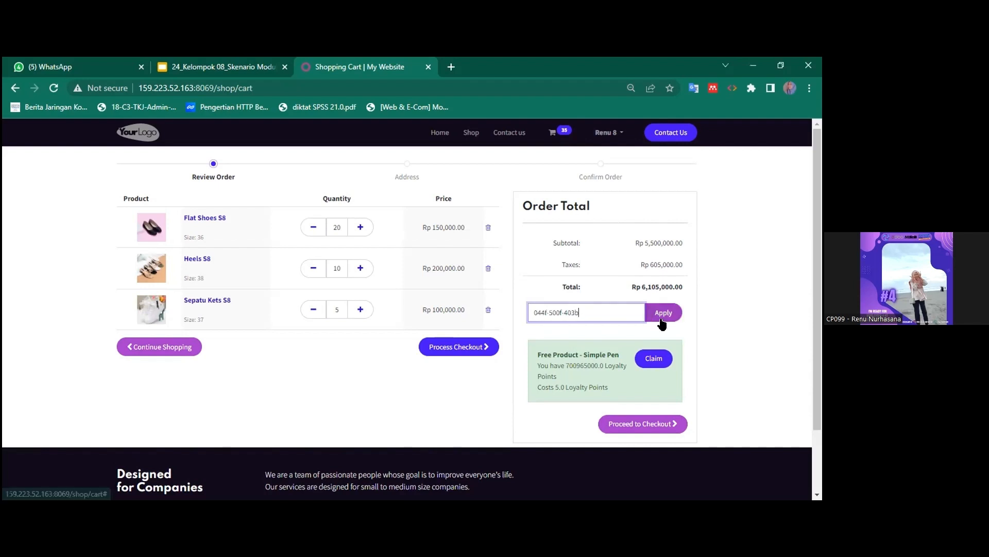
left_click(661, 316)
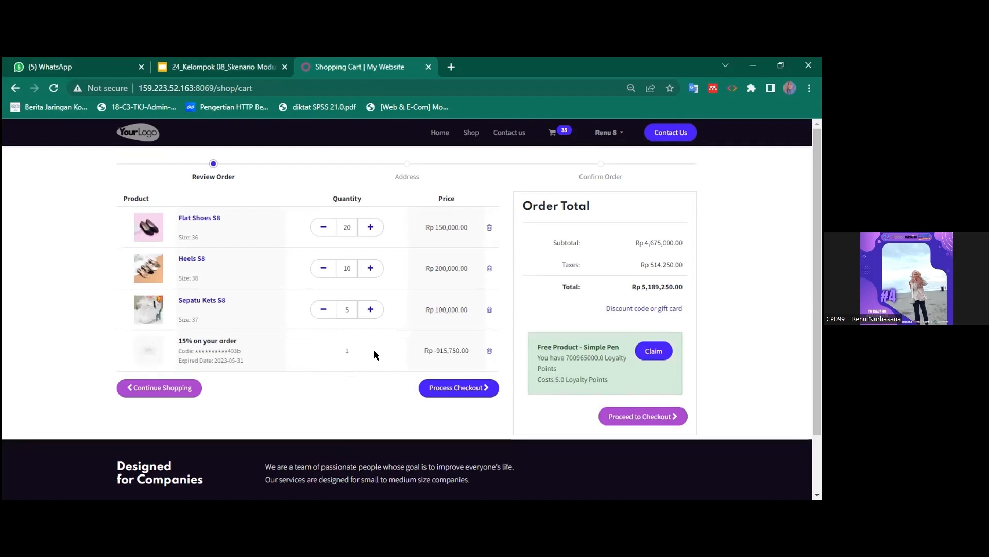
left_click(451, 389)
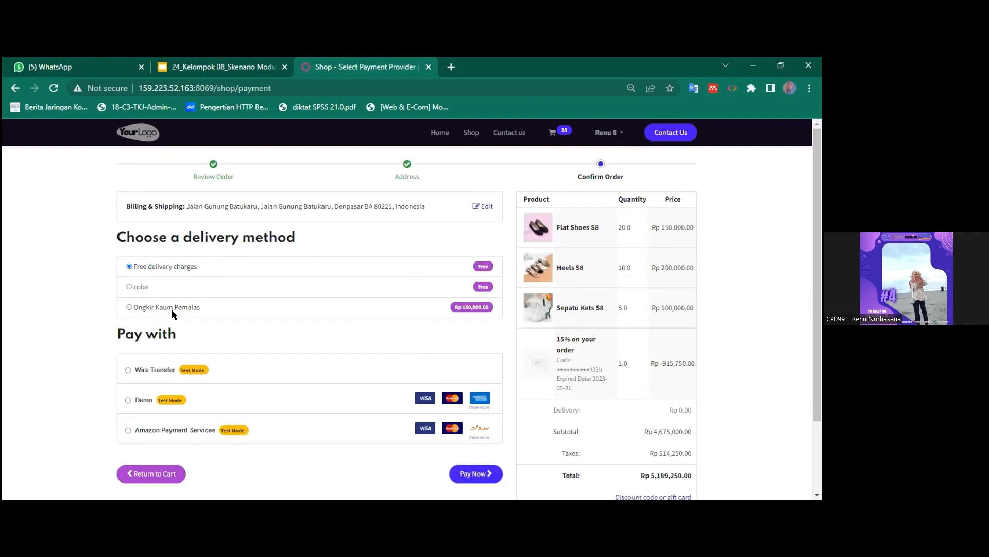
Step: Choose Ongkir Kaum Pemalas delivery and Demo payment, enter the test account number, and pay Rp 5,355,750.00
left_click(148, 309)
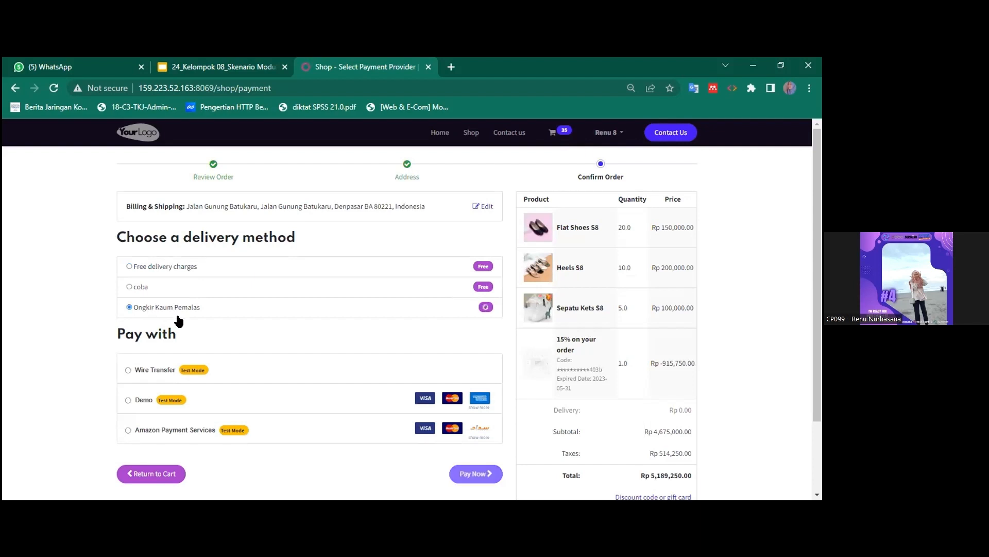
left_click(132, 401)
scroll(337, 382, "down", 2)
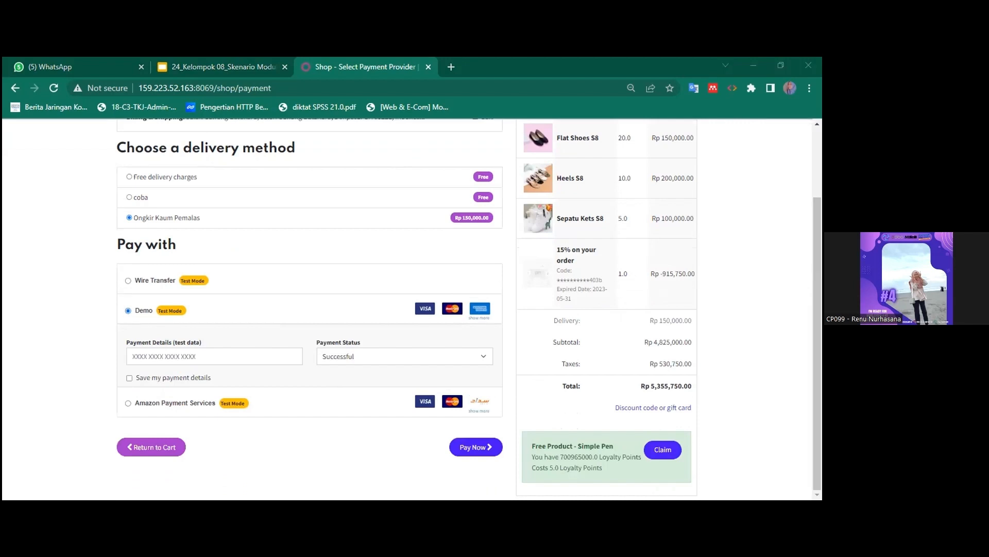
left_click(234, 355)
key("ctrl+v")
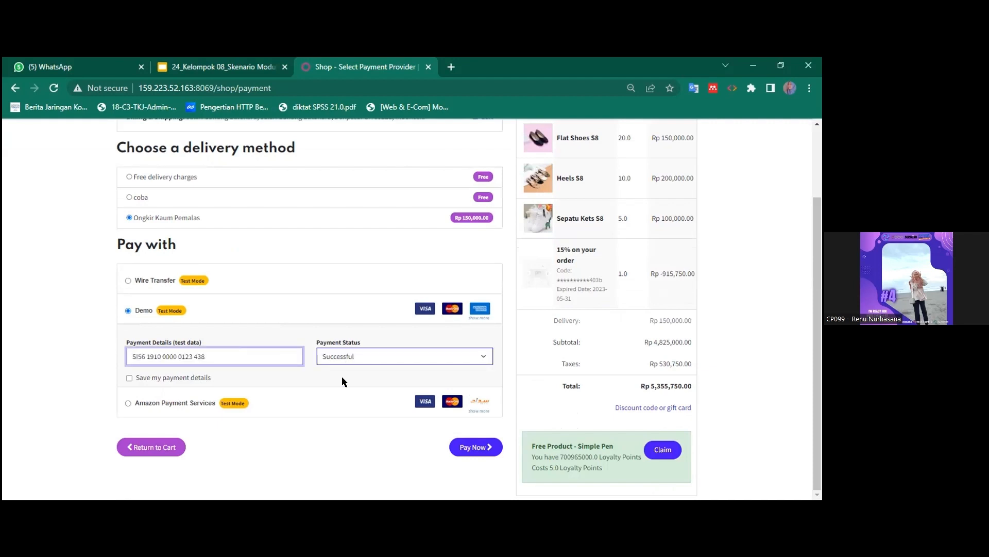
left_click(477, 447)
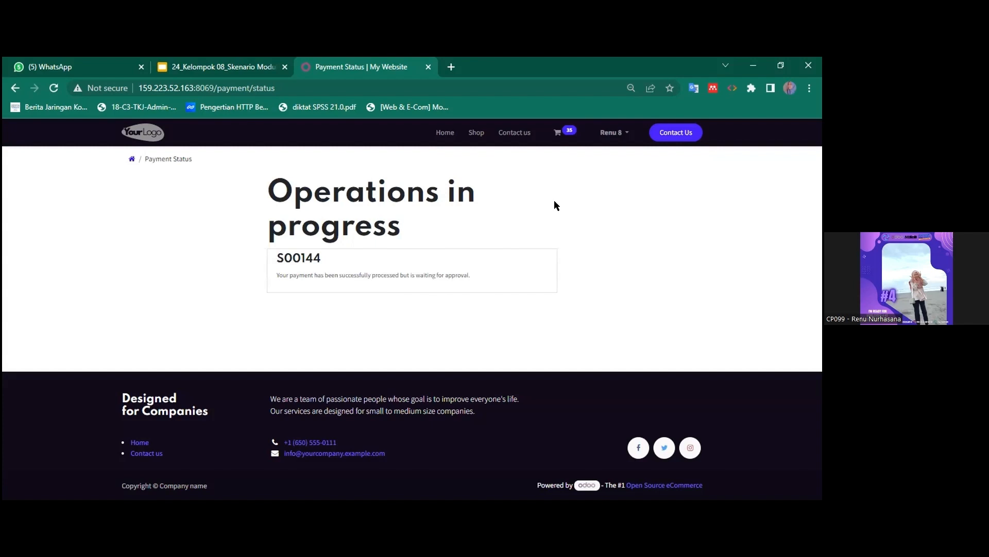
Step: Open quotation S00144 from the Quotations list on the customer's My Account page
left_click(616, 135)
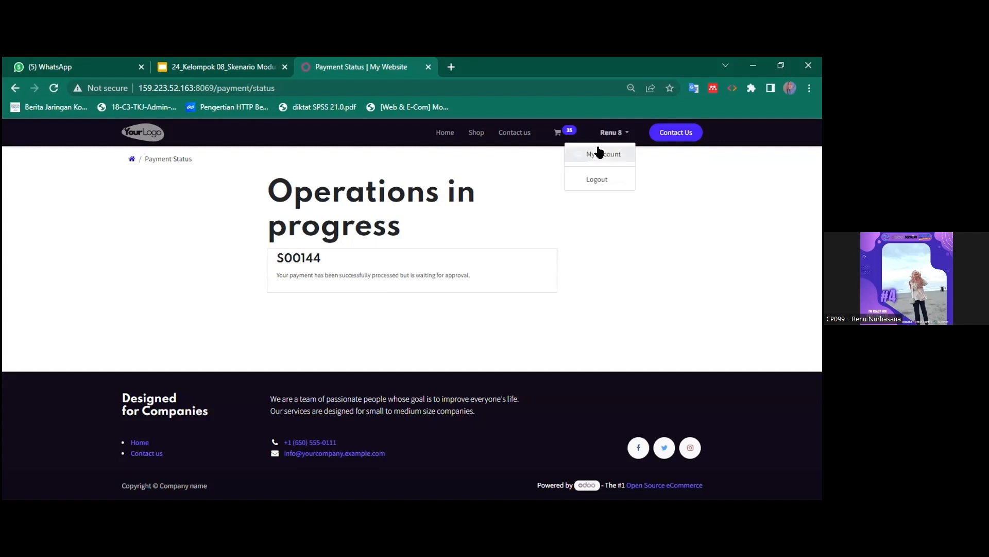
left_click(599, 155)
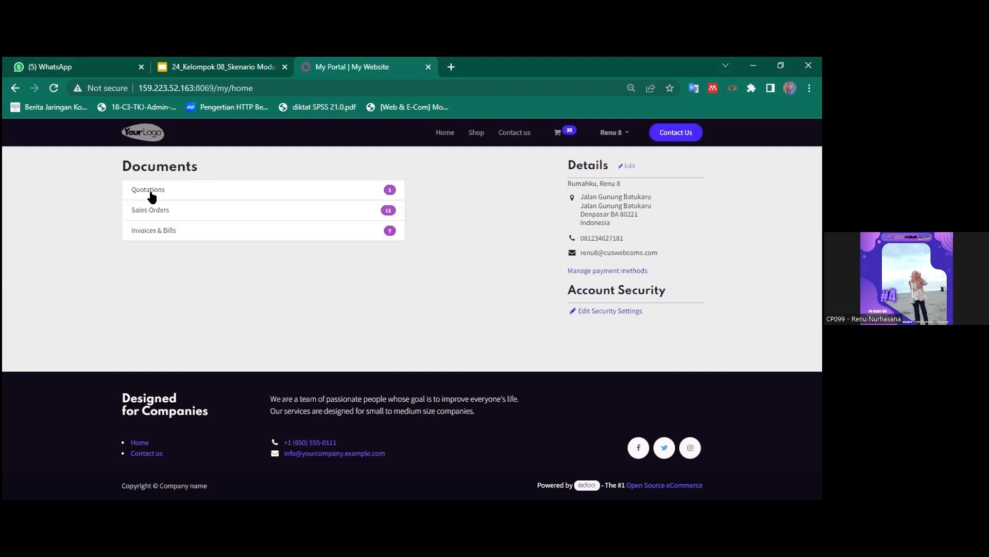
left_click(147, 190)
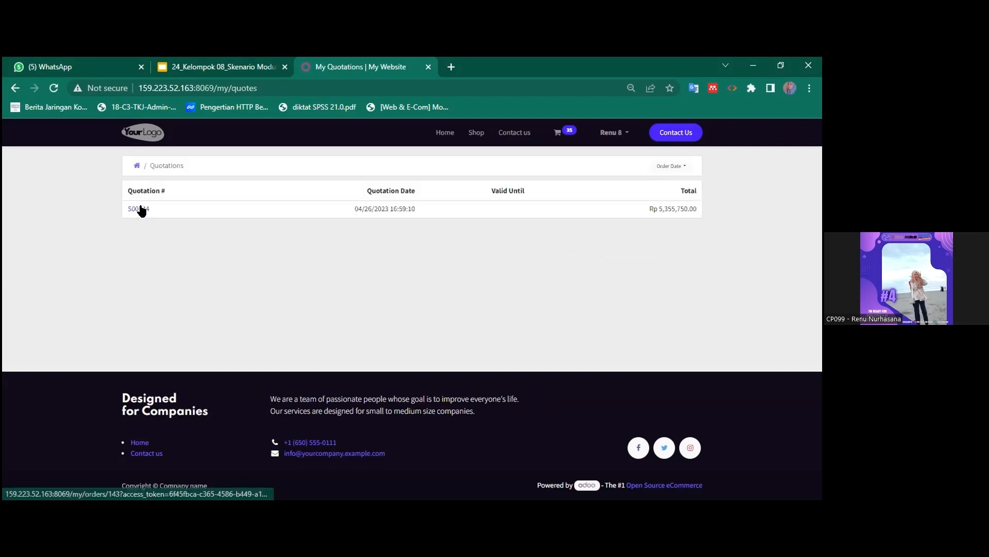
left_click(141, 210)
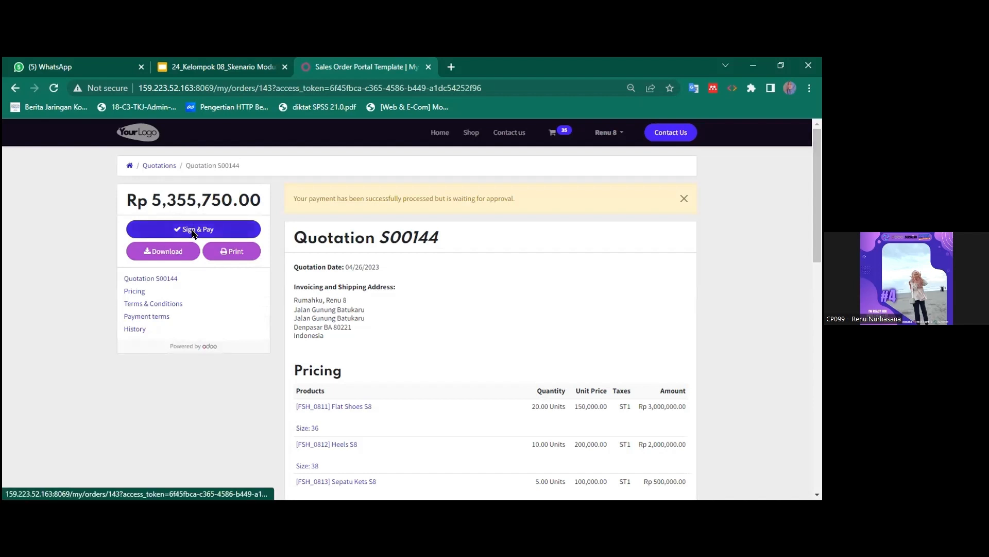
left_click(162, 233)
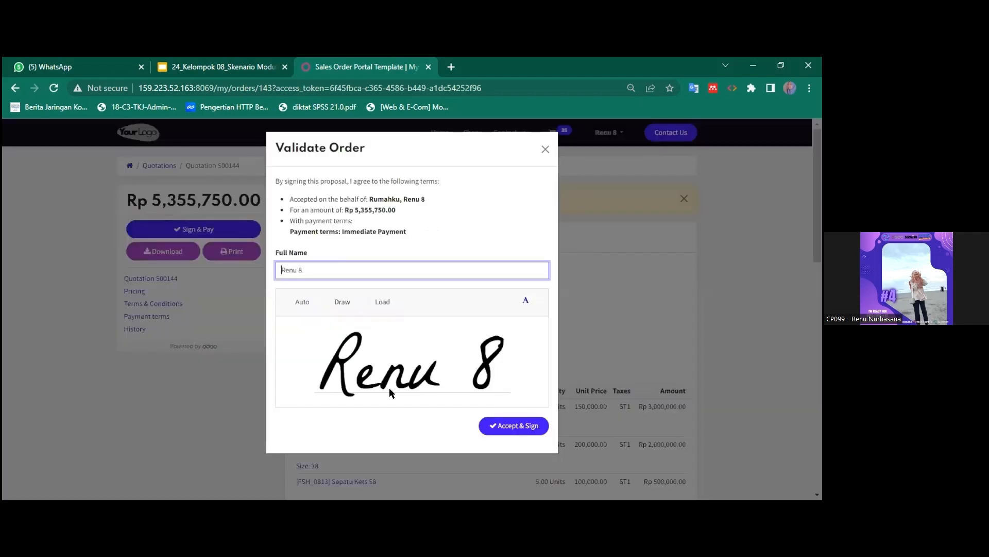
Step: Accept and sign S00144, then pay through Demo using saved payment details and Pending status
left_click(513, 431)
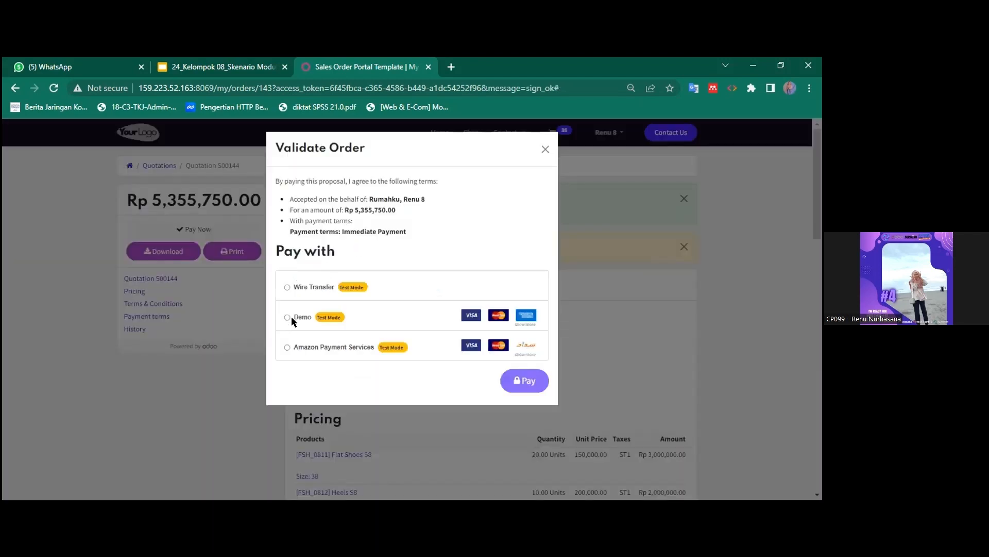
left_click(292, 316)
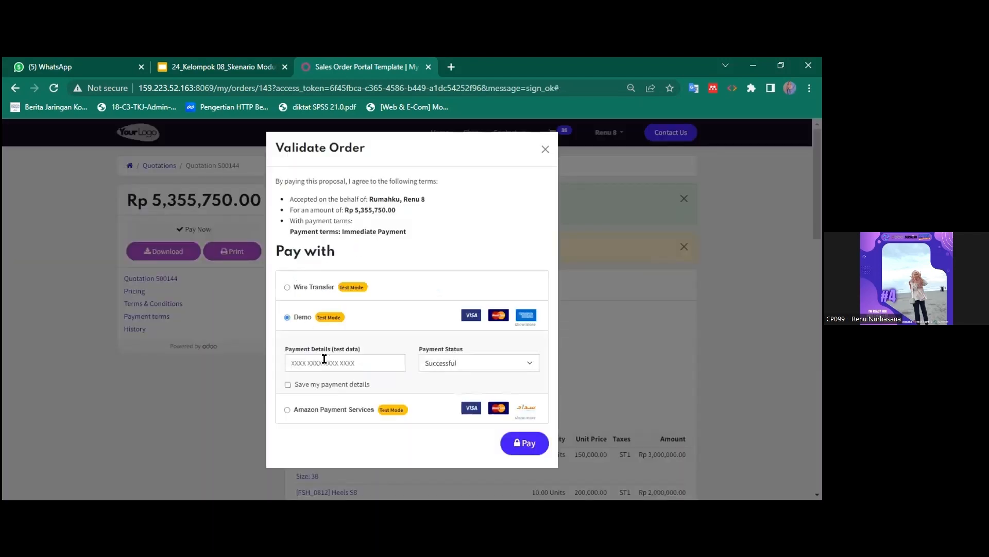
left_click(324, 361)
left_click(392, 413)
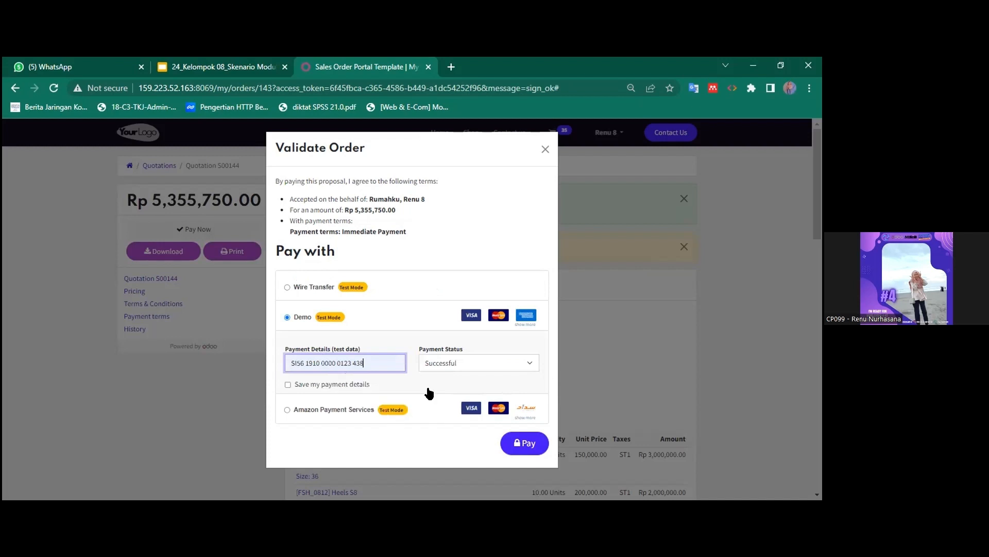
left_click(448, 363)
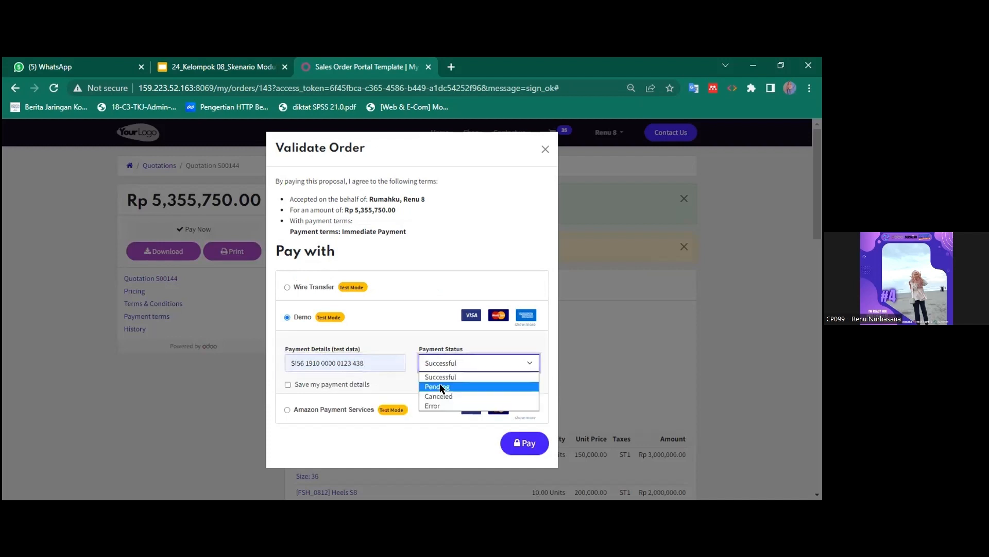
key("Return")
left_click(522, 443)
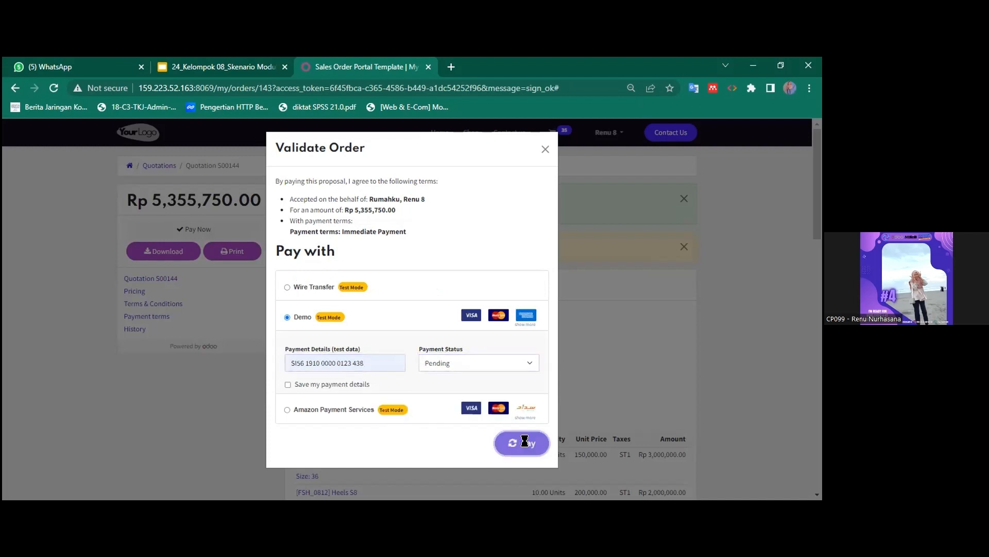
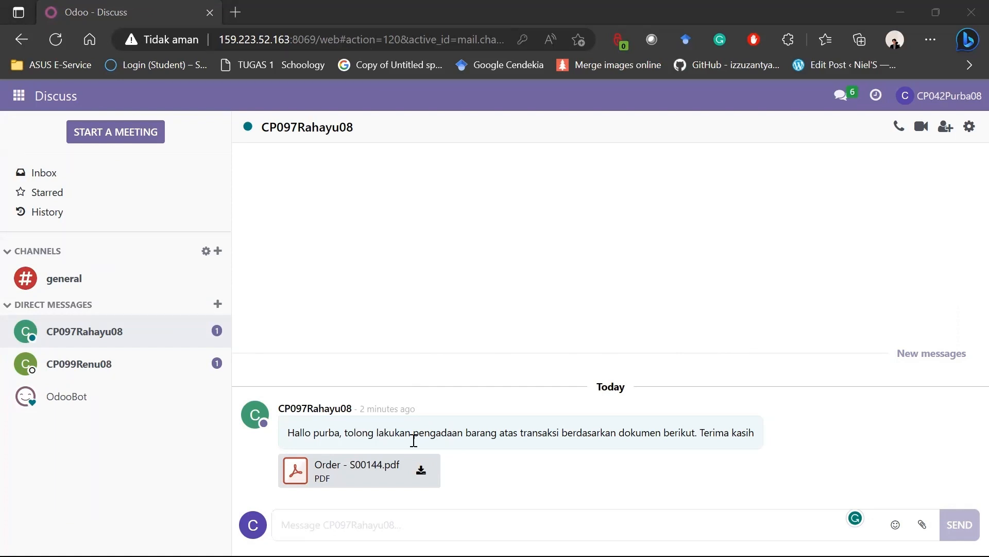
Step: Download the Order - S00144.pdf attachment and review its product lines and Rp 5,355,750.00 total in Edge
left_click(421, 471)
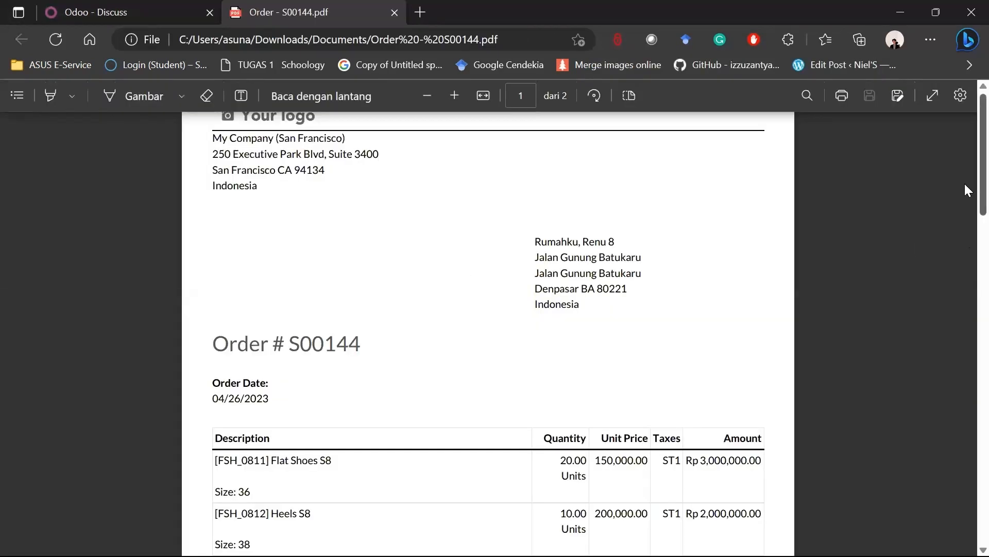
left_click_drag(965, 185, 965, 159)
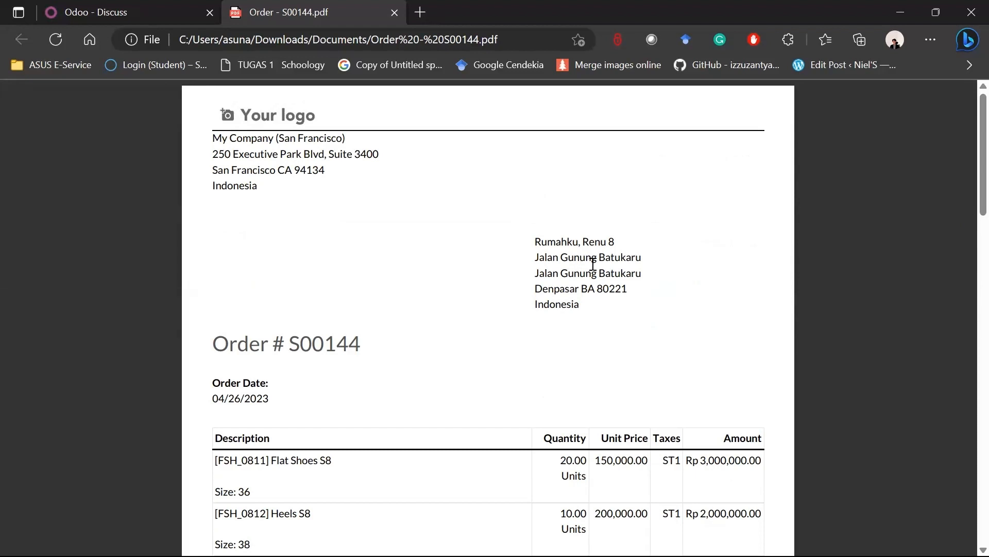
left_click_drag(966, 137, 966, 203)
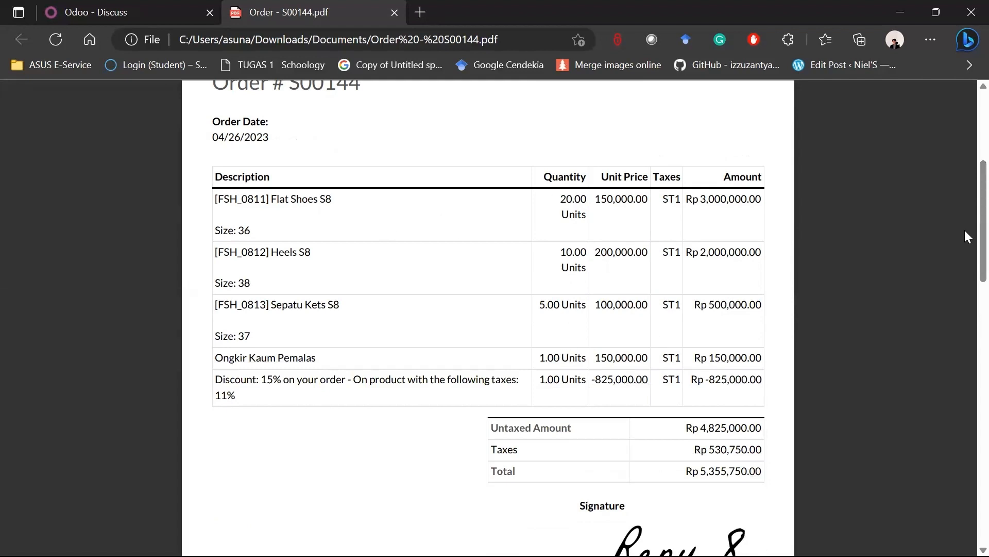
scroll(964, 125, "up", 5)
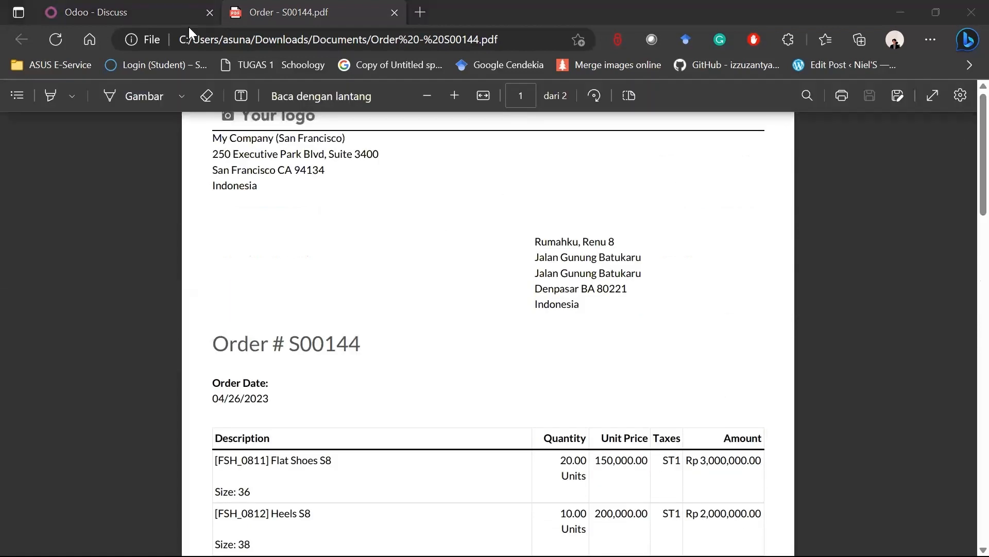
left_click(136, 14)
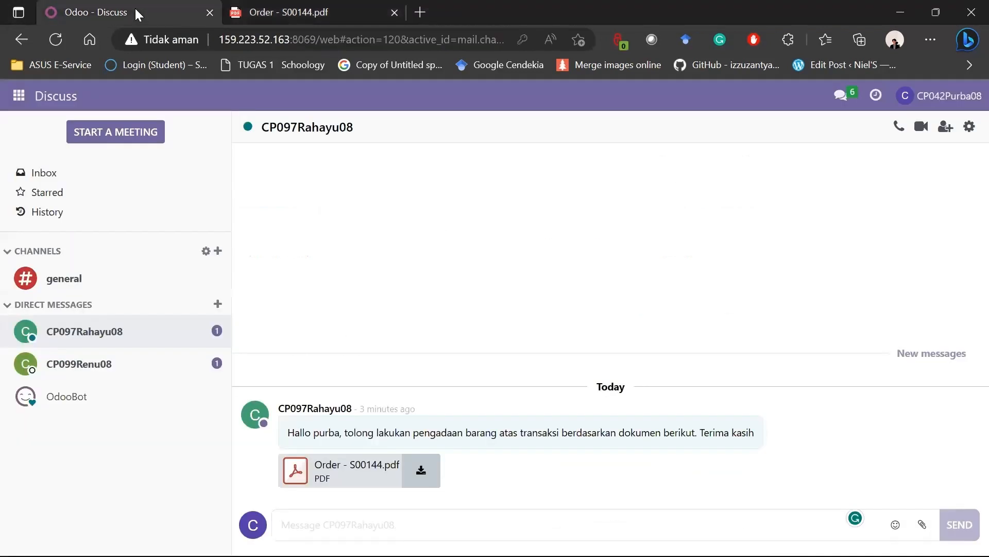
Step: Go to the Purchase app and close the floating chat window
left_click(18, 96)
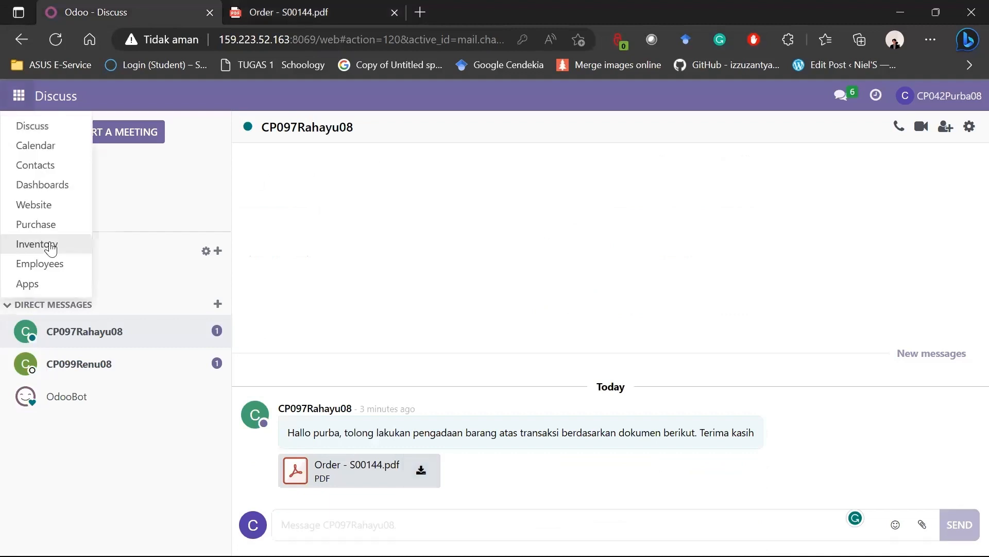
left_click(42, 226)
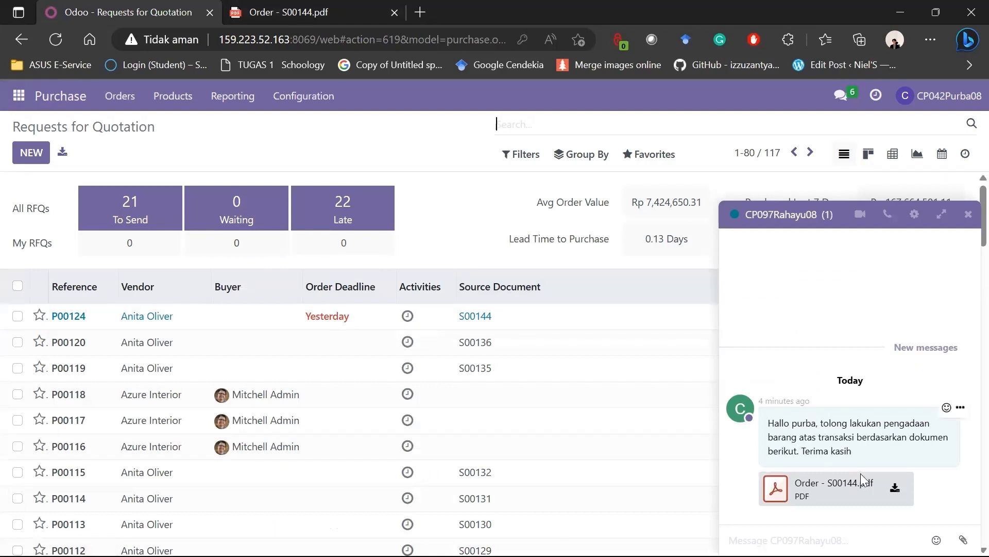
left_click(968, 214)
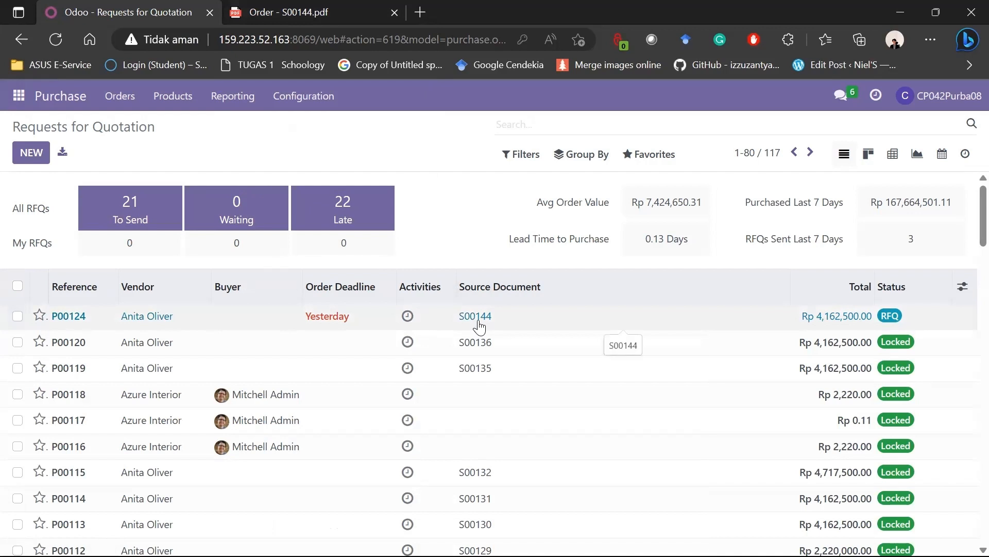
Step: Filter the requests for quotation by source document S00144
left_click(506, 122)
type("S)")
key("BackSpace")
type("0")
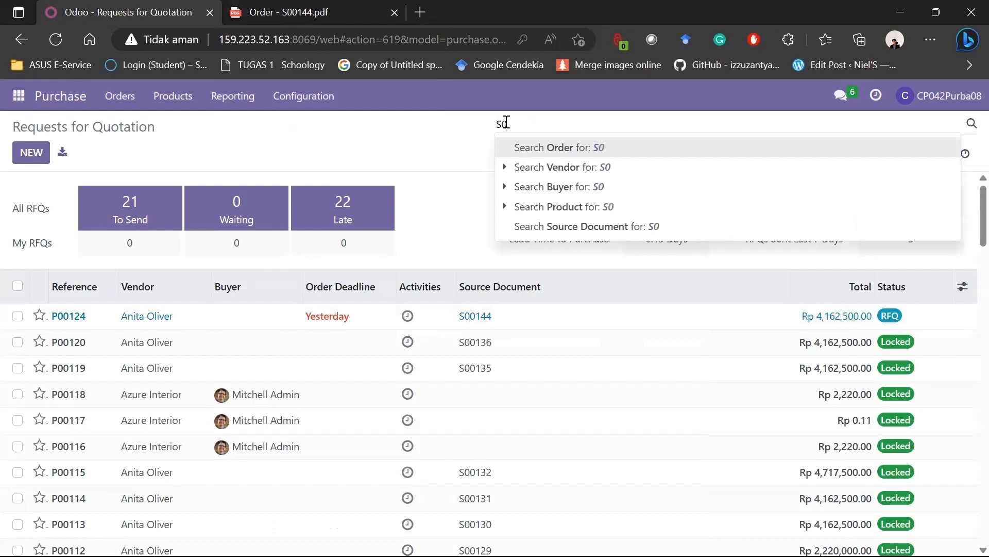
type("0144")
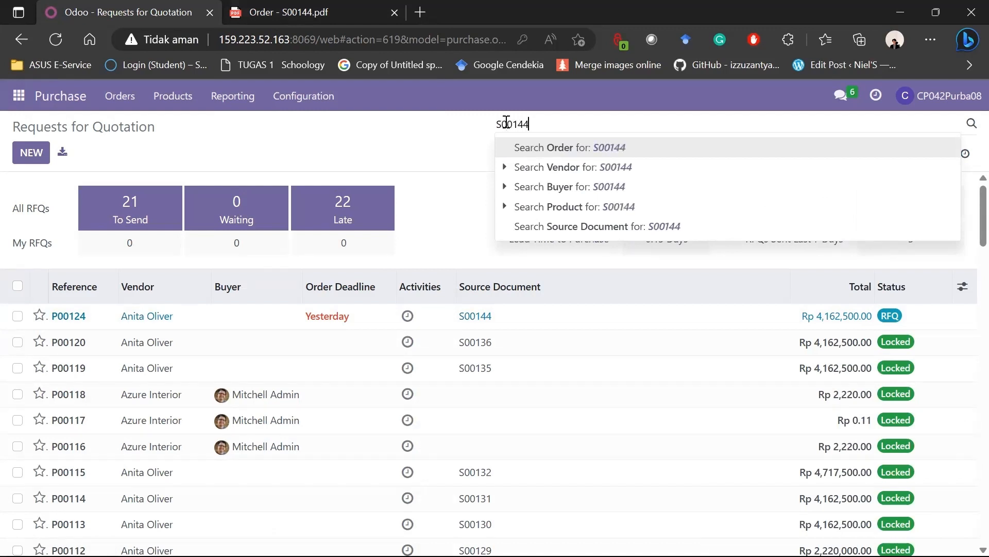
key("Down")
key("Down")
key("Down")
key("Down")
key("Return")
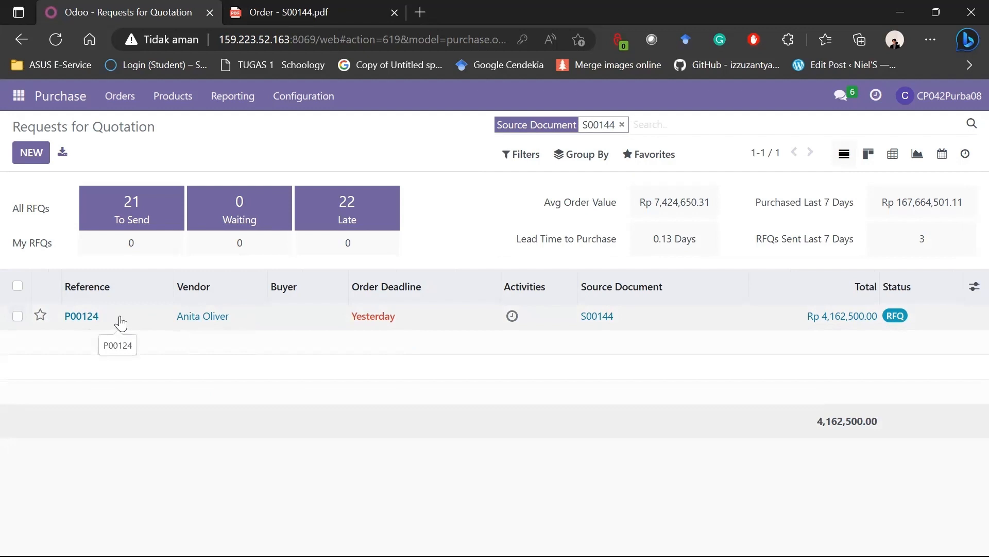
Step: Open RFQ P00124 and compare its Flat Shoes, Heels and Sepatu Kets S8 lines against the S00144 PDF
left_click(130, 324)
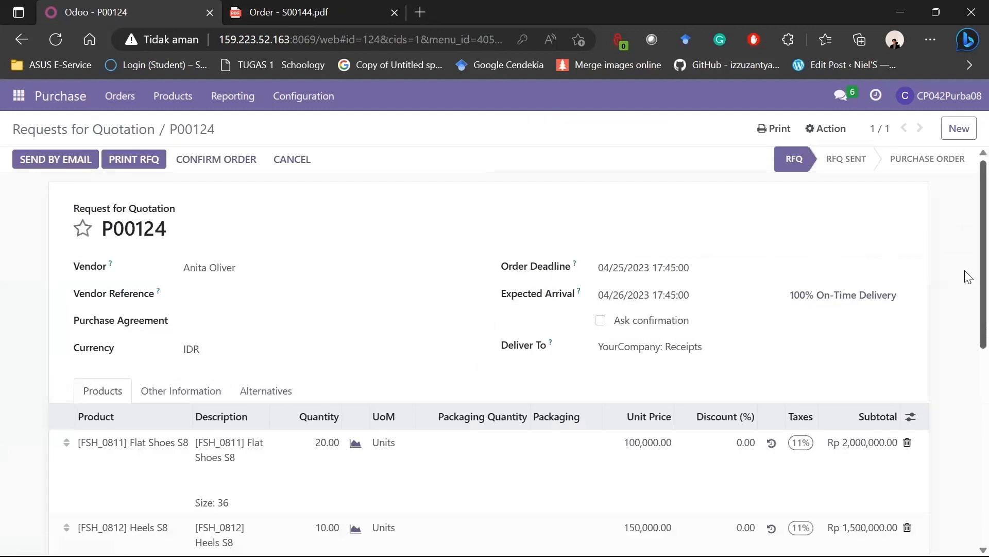
scroll(965, 335, "down", 5)
scroll(969, 363, "up", 2)
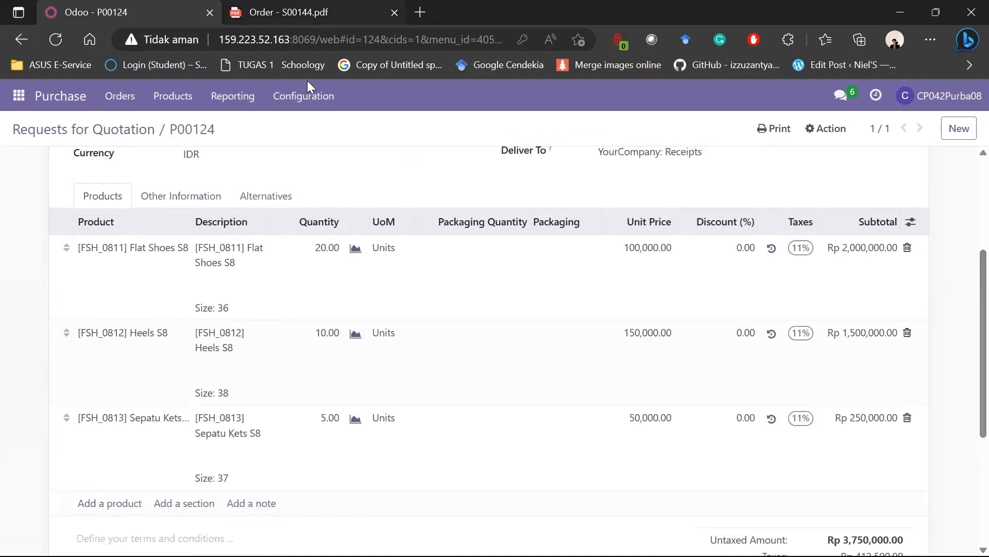
key("ctrl+Tab")
scroll(964, 196, "down", 4)
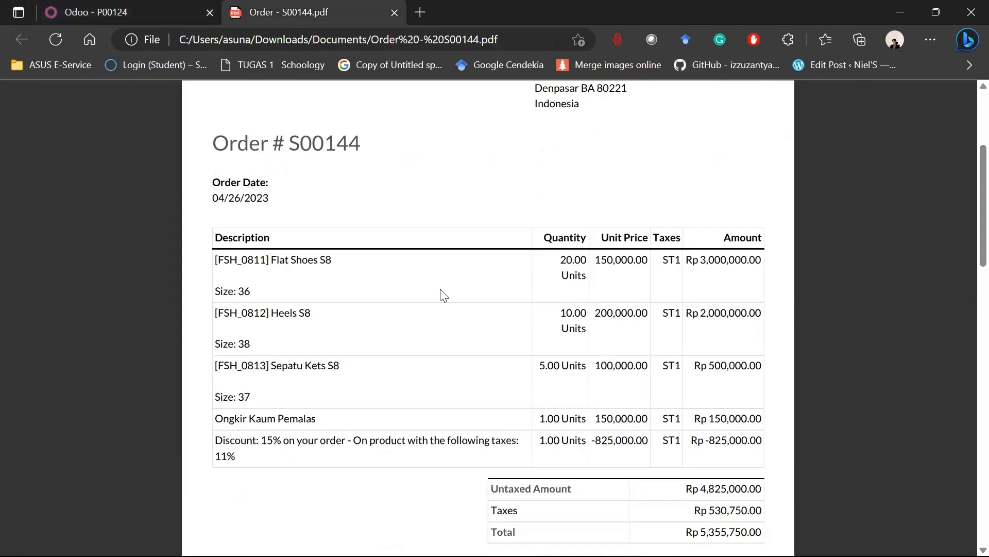
left_click(64, 6)
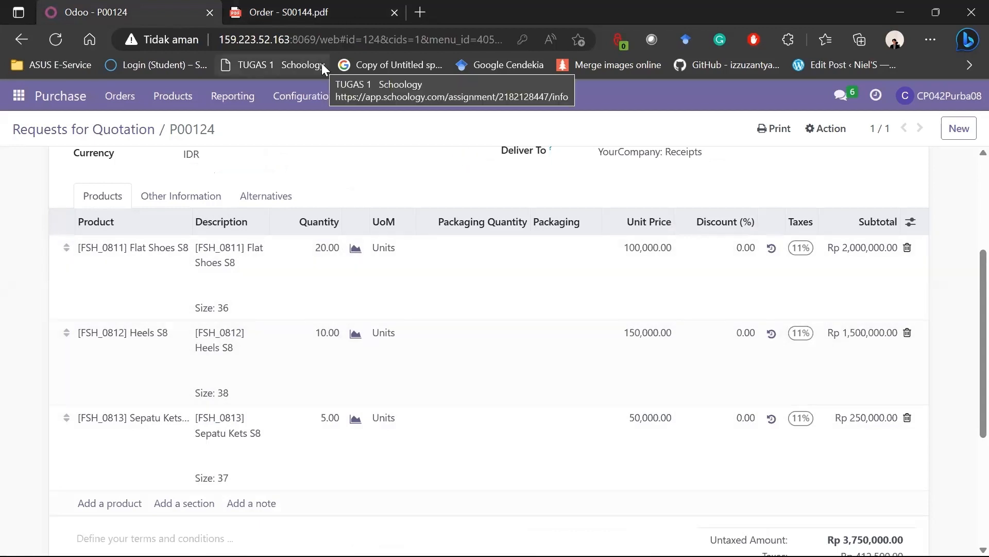
scroll(969, 462, "down", 1)
scroll(969, 462, "down", 4)
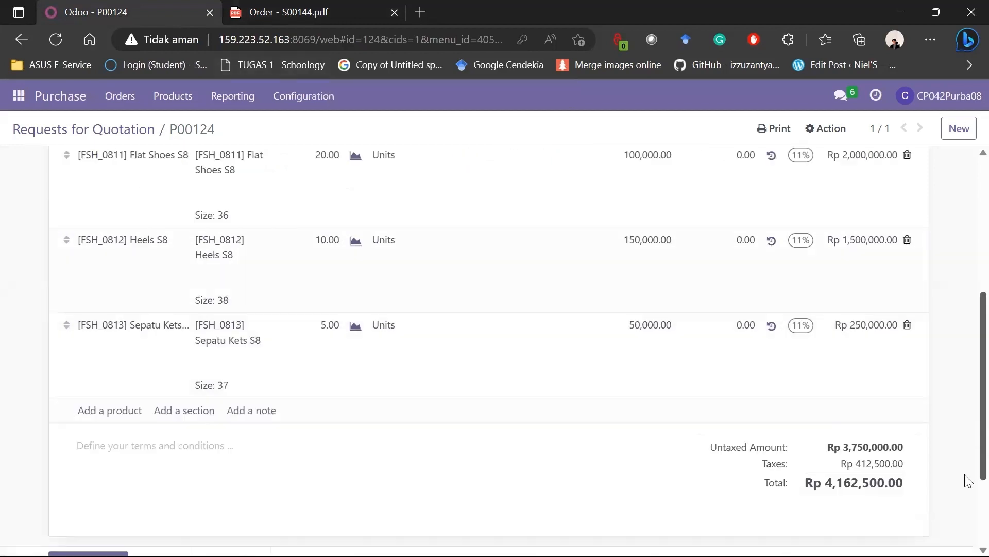
scroll(965, 329, "up", 8)
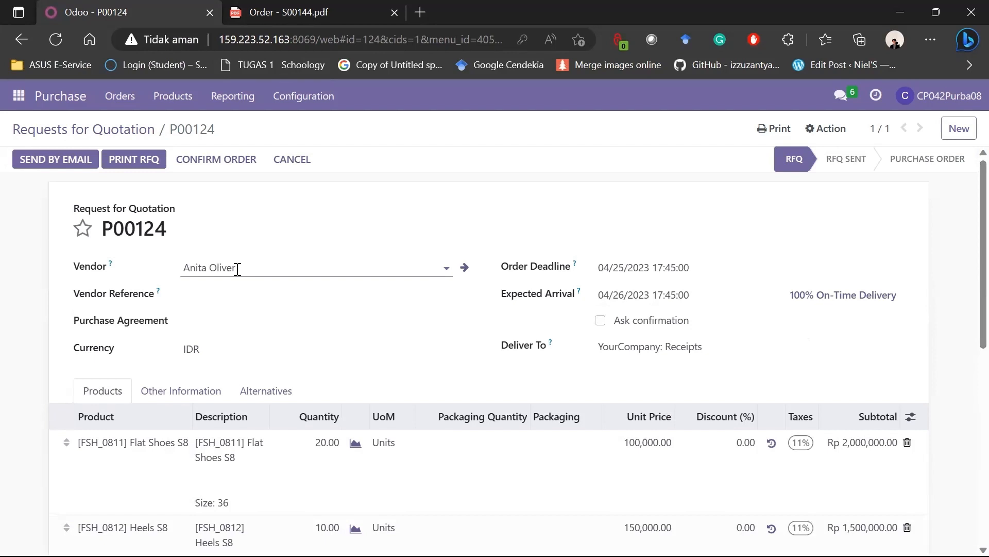
Step: Confirm P00124, then validate receipt WH/IN/00106 with 20, 10 and 5 units received
left_click(195, 161)
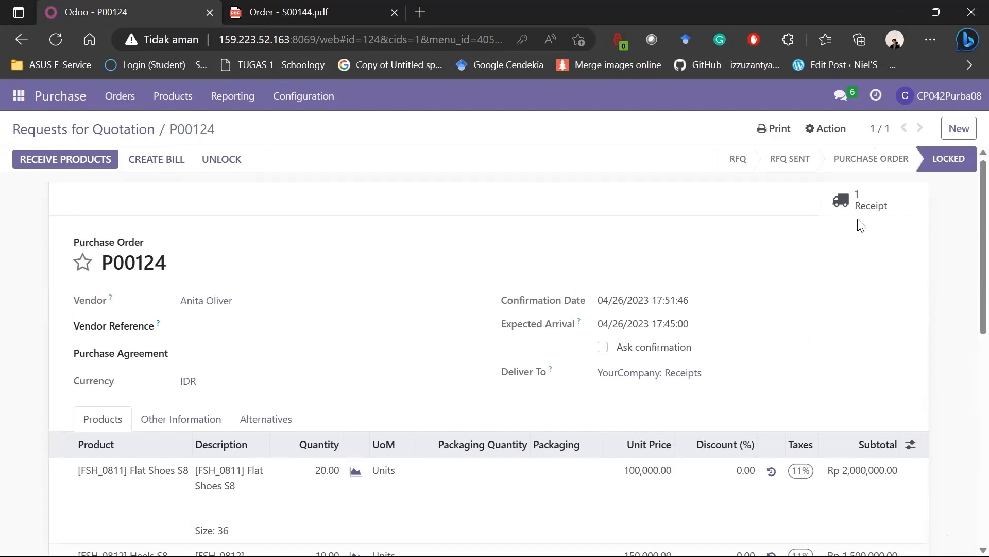
left_click(35, 160)
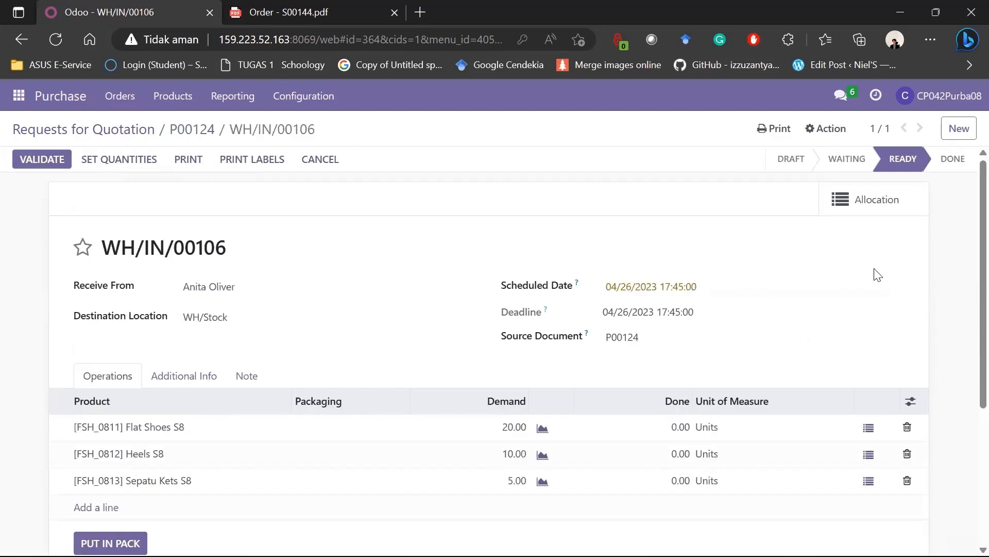
scroll(967, 257, "down", 1)
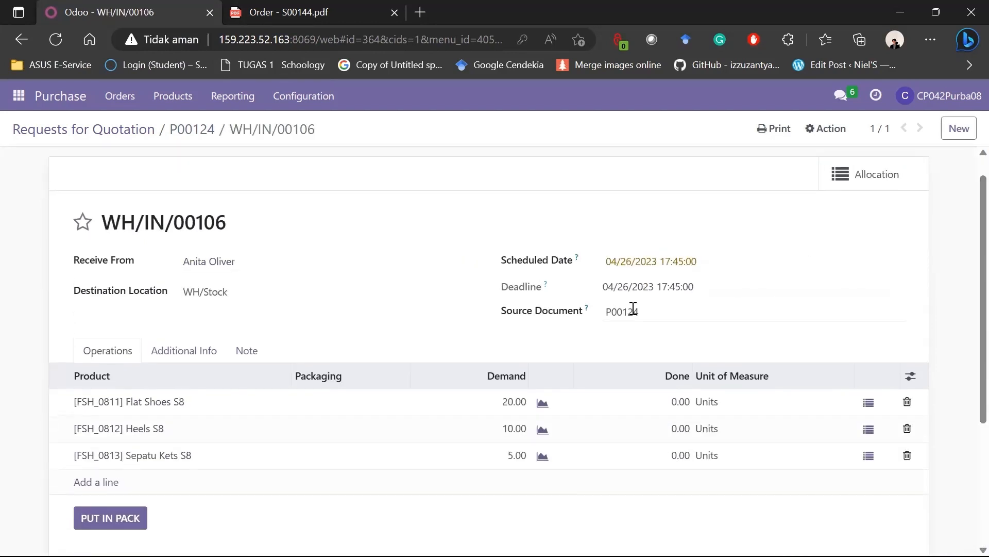
left_click_drag(644, 311, 603, 311)
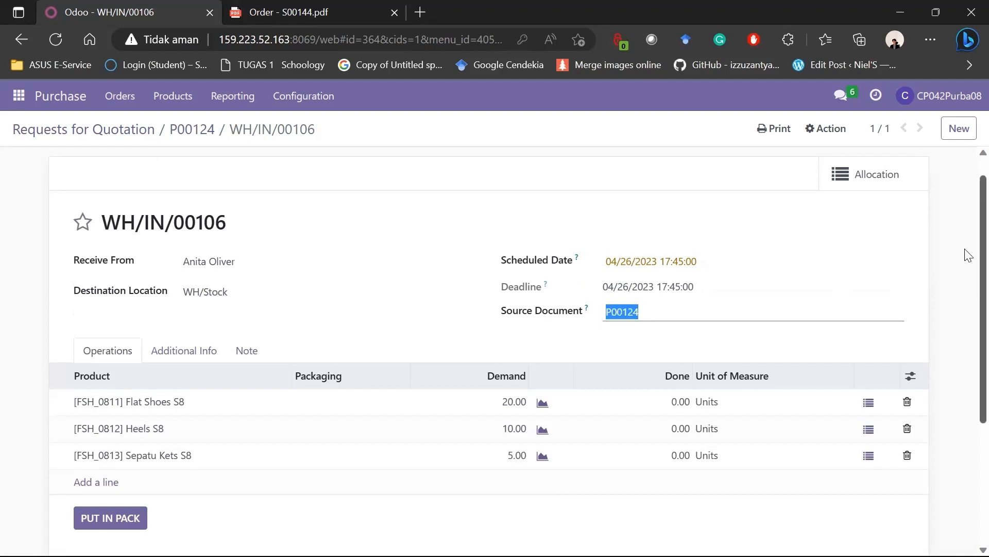
scroll(966, 255, "up", 1)
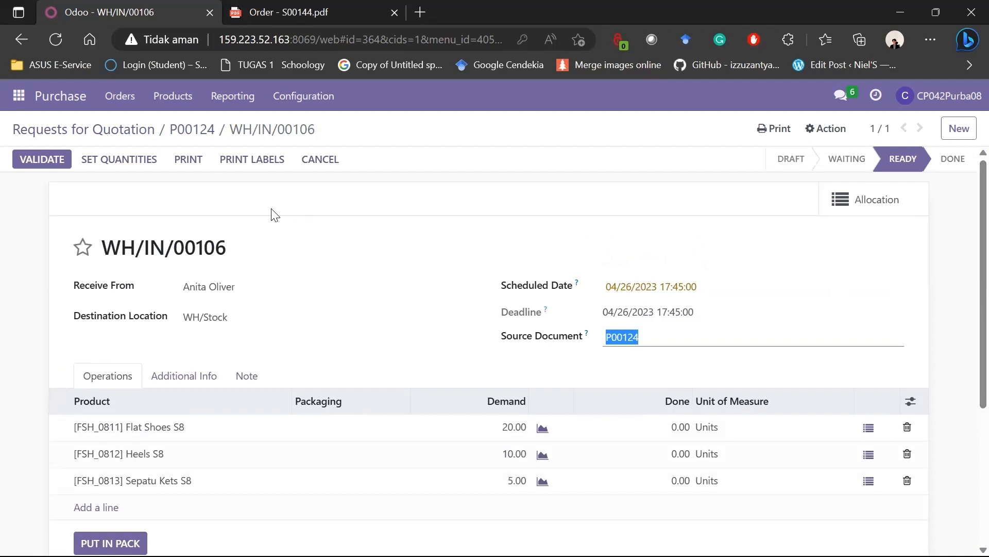
left_click(120, 163)
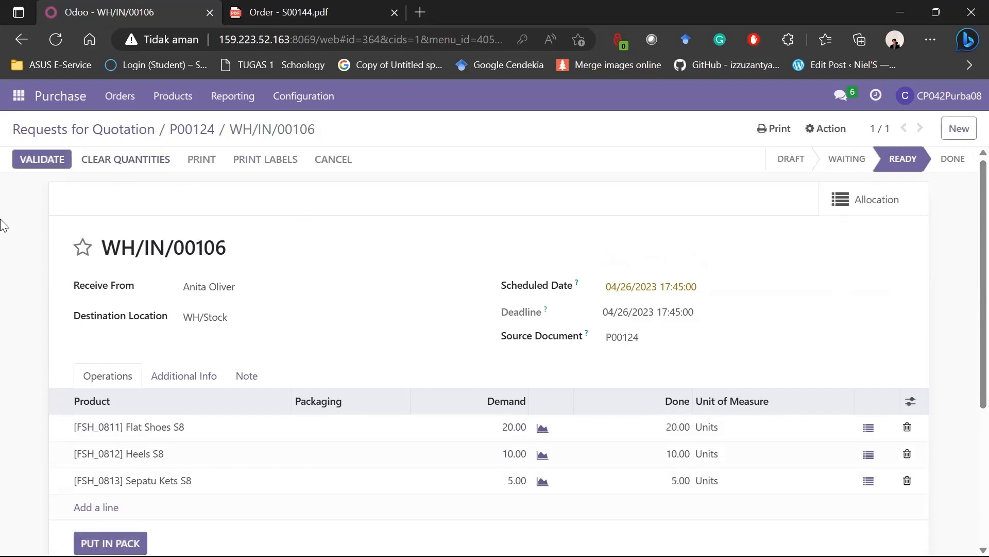
left_click(24, 163)
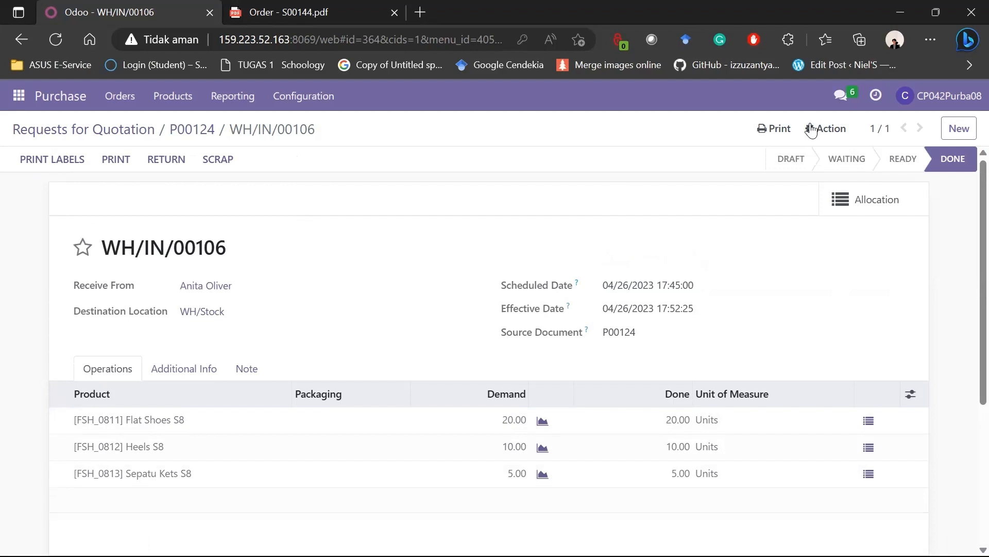
Step: Download and open the Picking Operations PDF for WH/IN/00106, then dismiss Odoo's error dialog
left_click(776, 130)
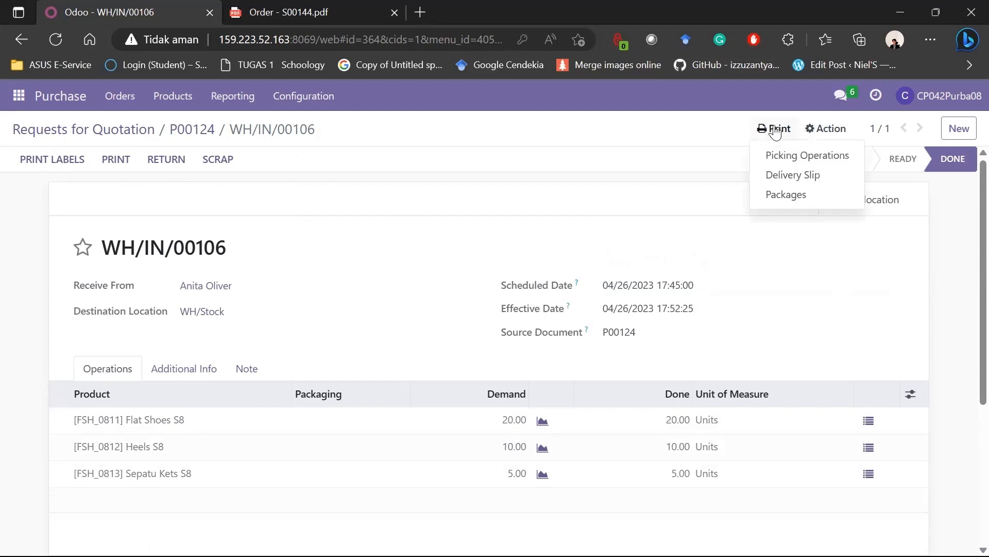
left_click(793, 157)
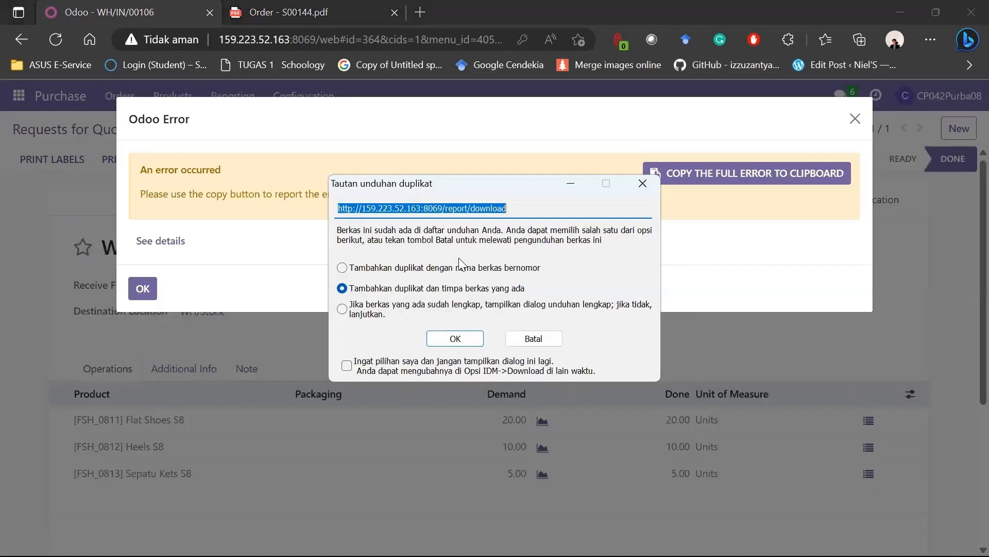
left_click(455, 339)
left_click(490, 353)
left_click(366, 334)
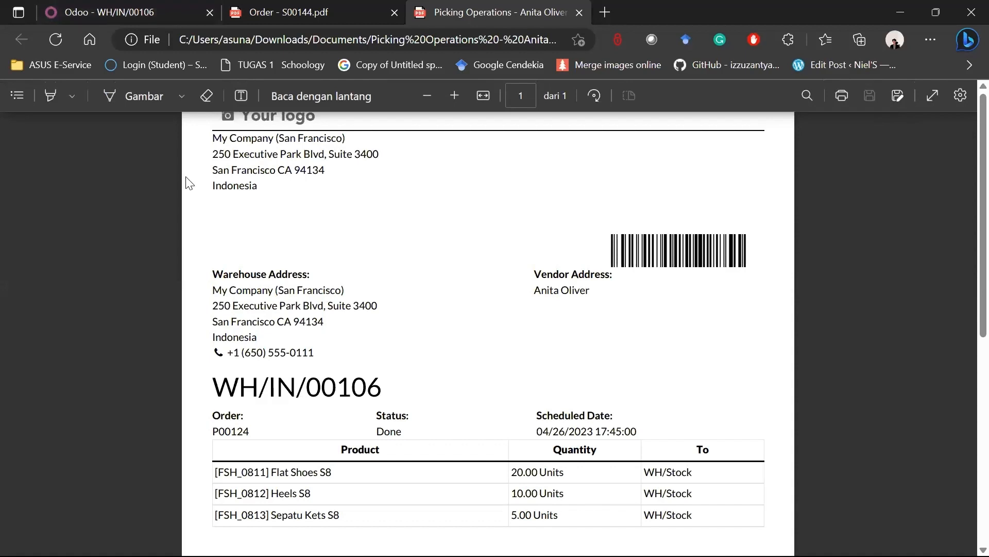
left_click(102, 9)
left_click(854, 120)
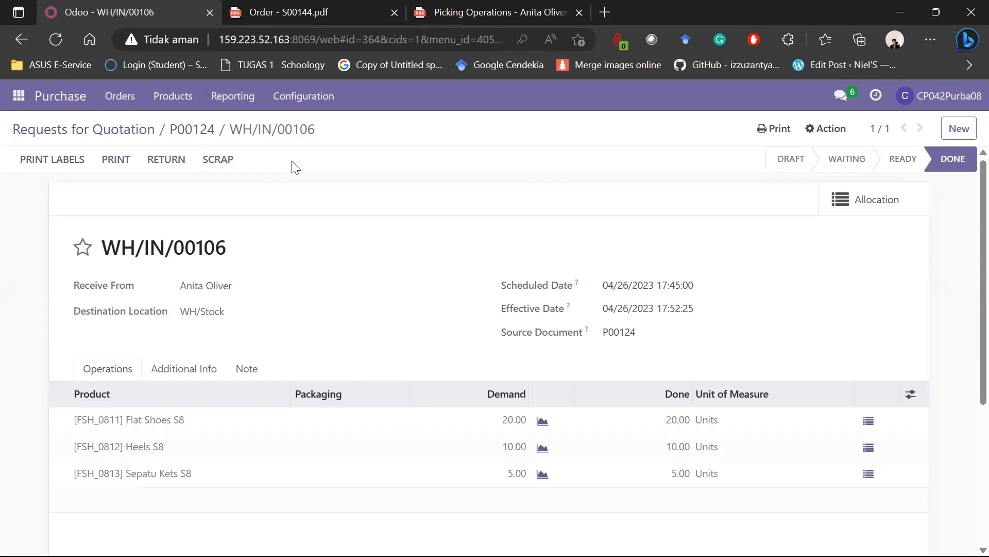
Step: Download and view Purchase Order - P00124.pdf, then return to P00124 and dismiss the error
left_click(211, 140)
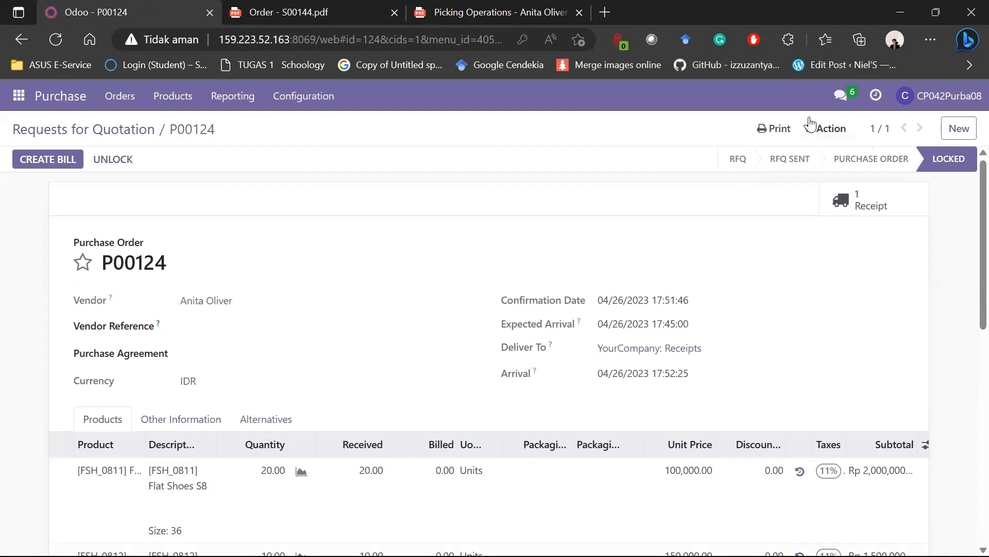
left_click(771, 130)
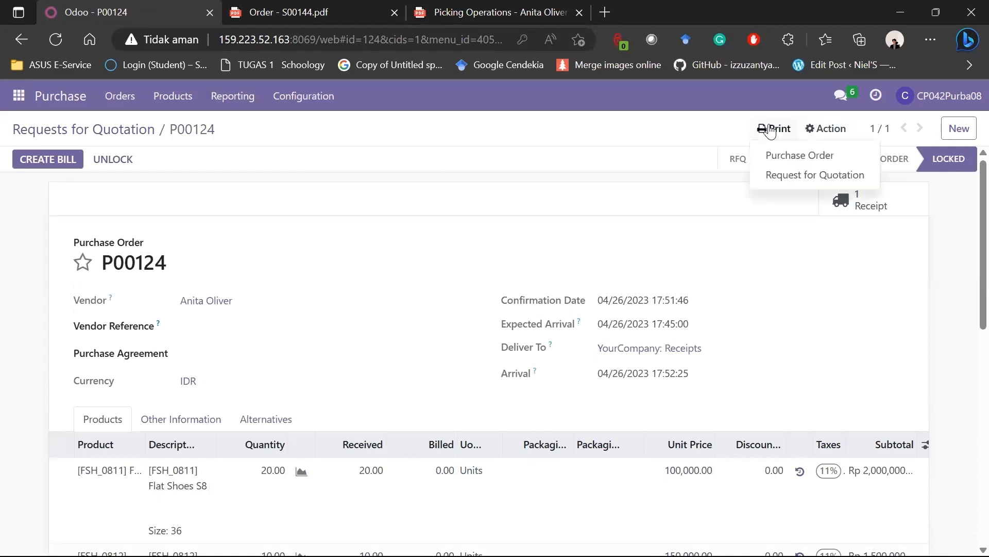
left_click(799, 161)
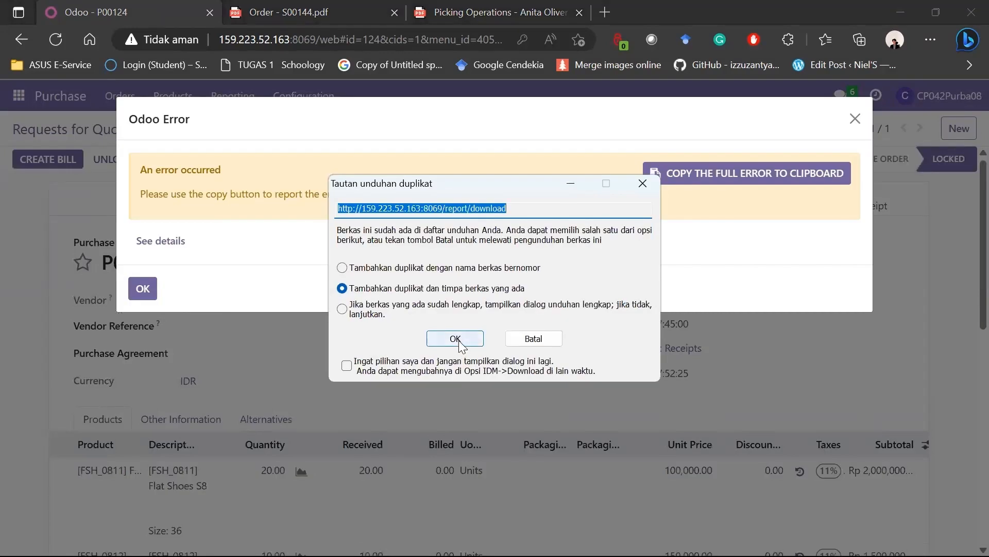
left_click(456, 338)
left_click(460, 346)
left_click(340, 332)
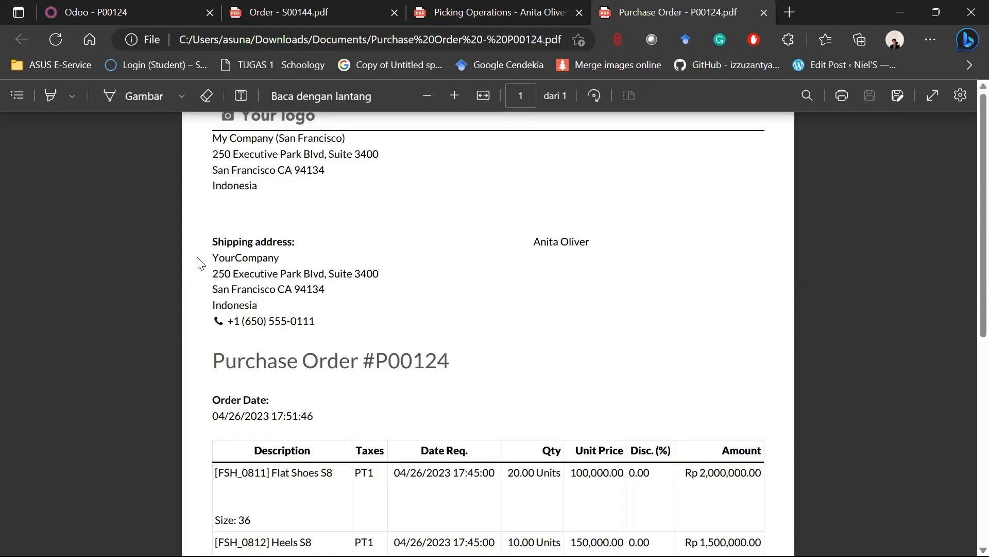
scroll(200, 263, "down", 1)
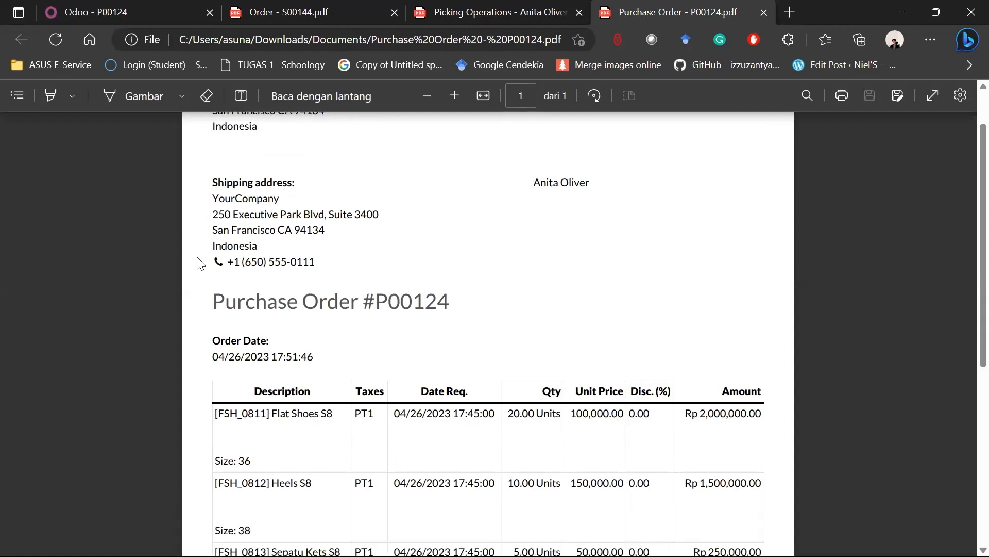
left_click(494, 3)
left_click(111, 3)
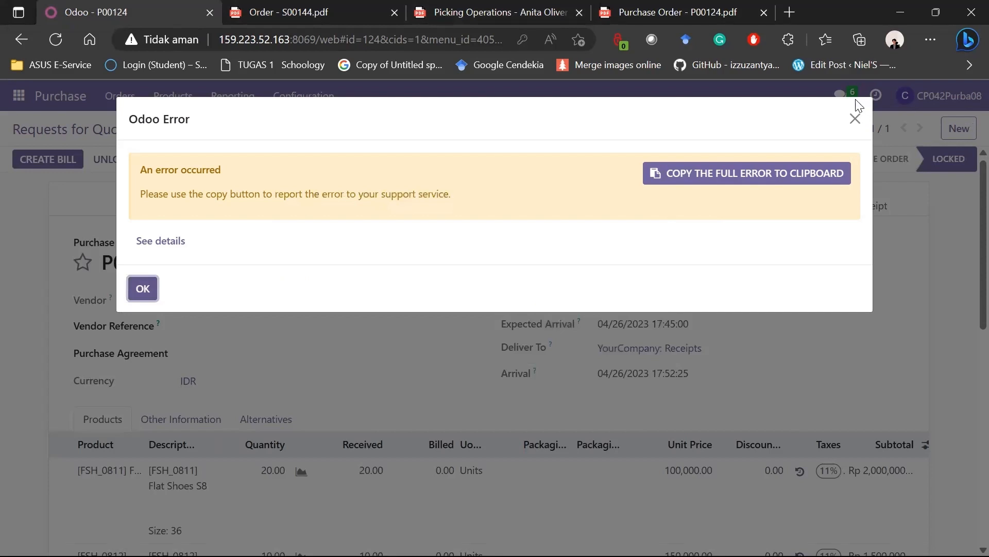
left_click(855, 118)
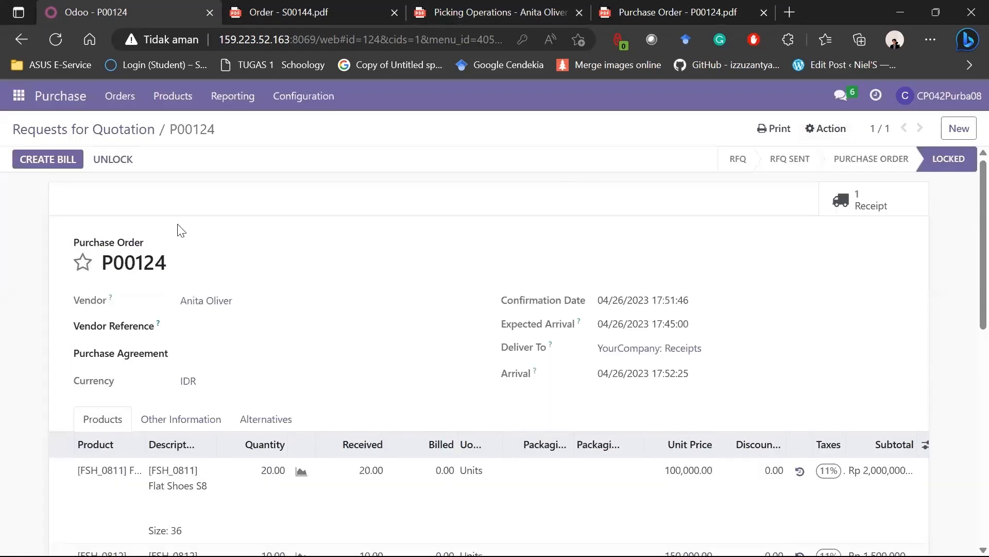
Step: Open the colleague's conversation from the chat list
left_click(19, 102)
left_click(840, 100)
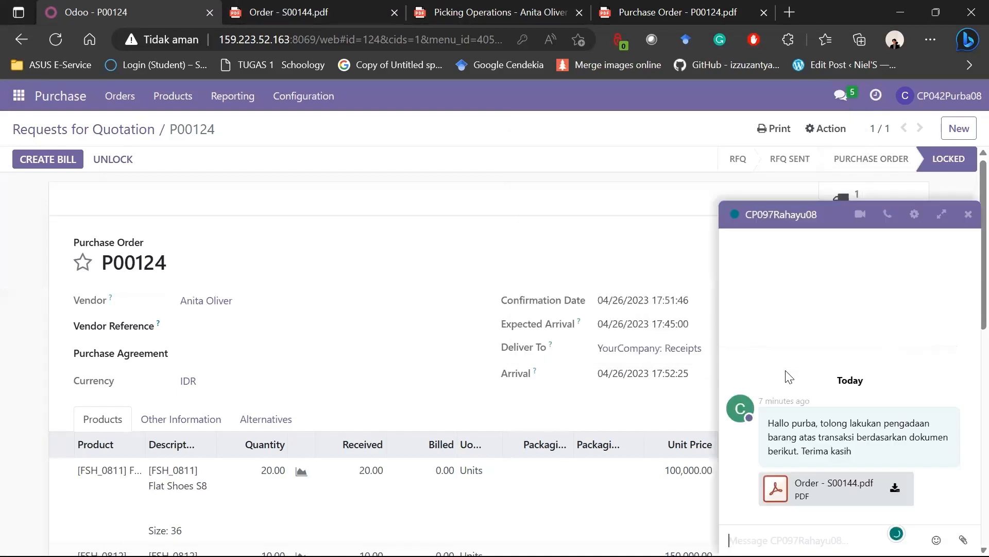
left_click_drag(827, 212, 800, 184)
left_click(816, 222)
left_click(822, 541)
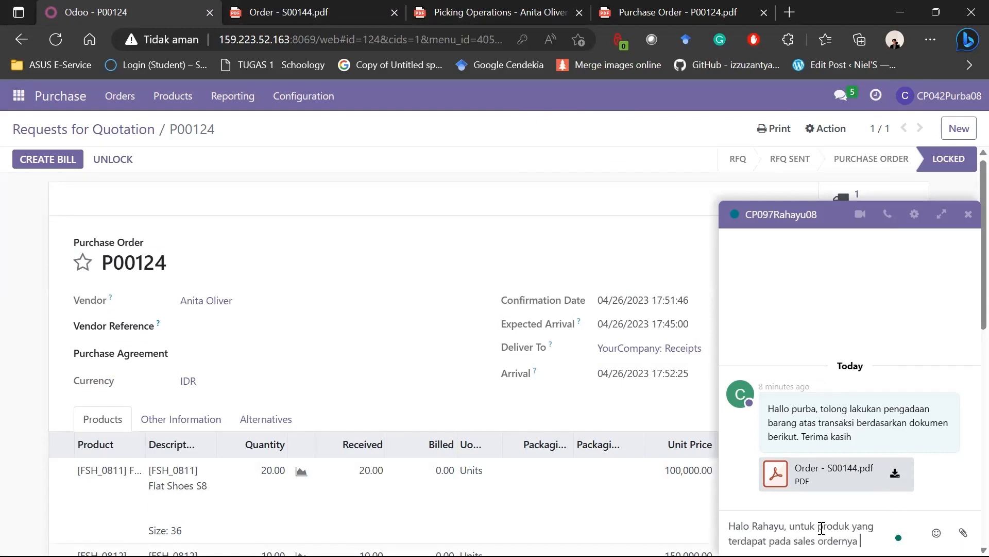
Step: Write that S00144's products match the purchase order and were received, attaching both PDFs
key("End")
type("telah kami sesuaikan dengan dokumen purchase order kami dan kami juga telah menerima produknya")
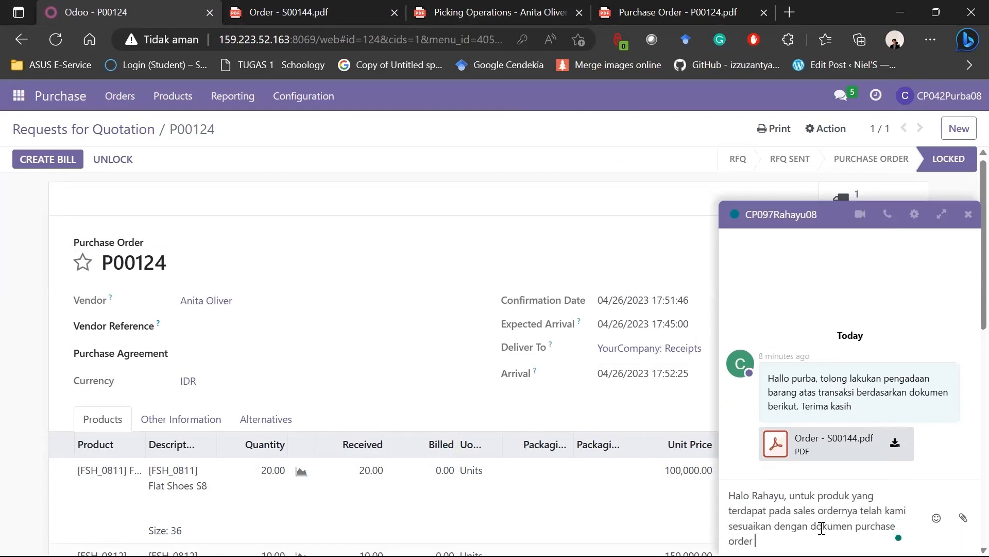
left_click(387, 351)
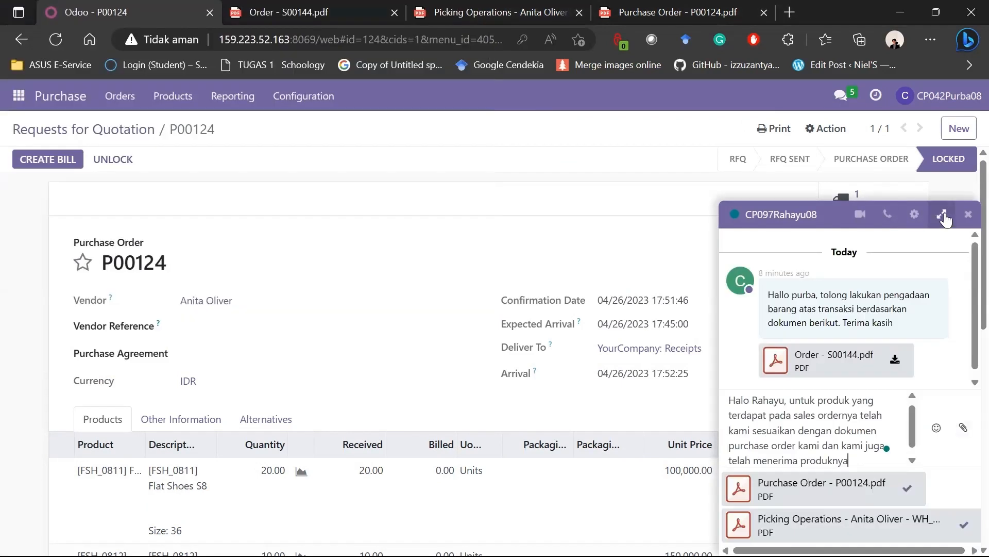
left_click(941, 215)
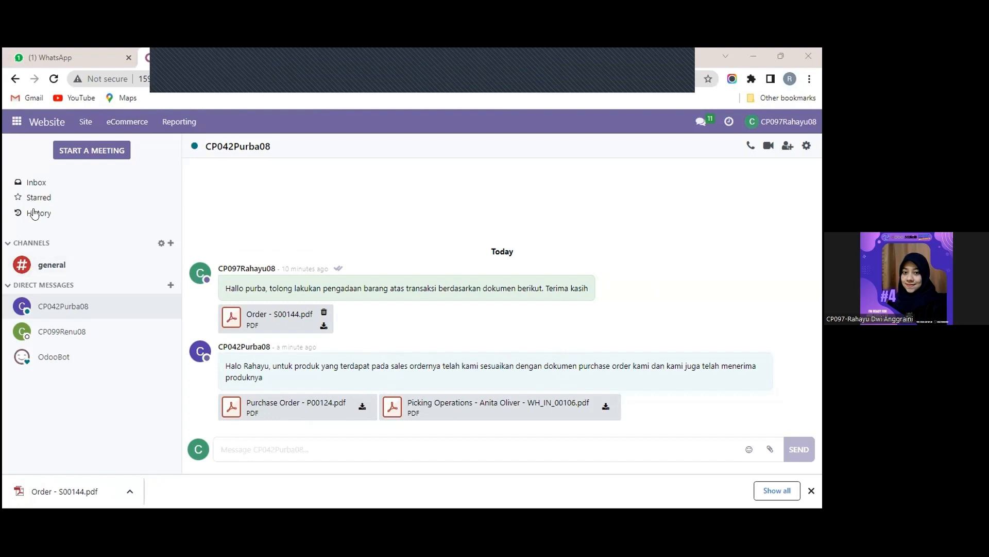
Step: Open S00144 from Website's eCommerce Orders list and scroll through its order lines
left_click(15, 123)
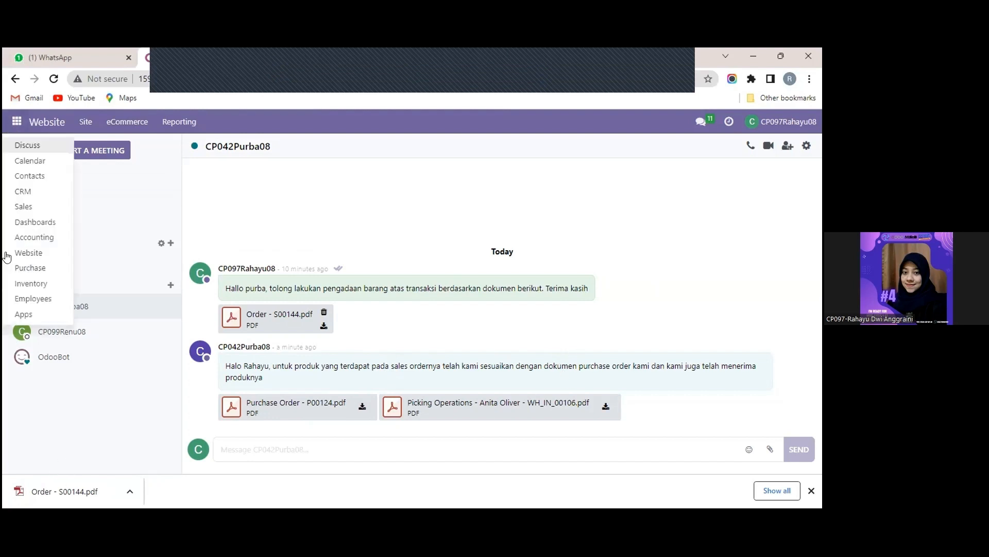
left_click(35, 253)
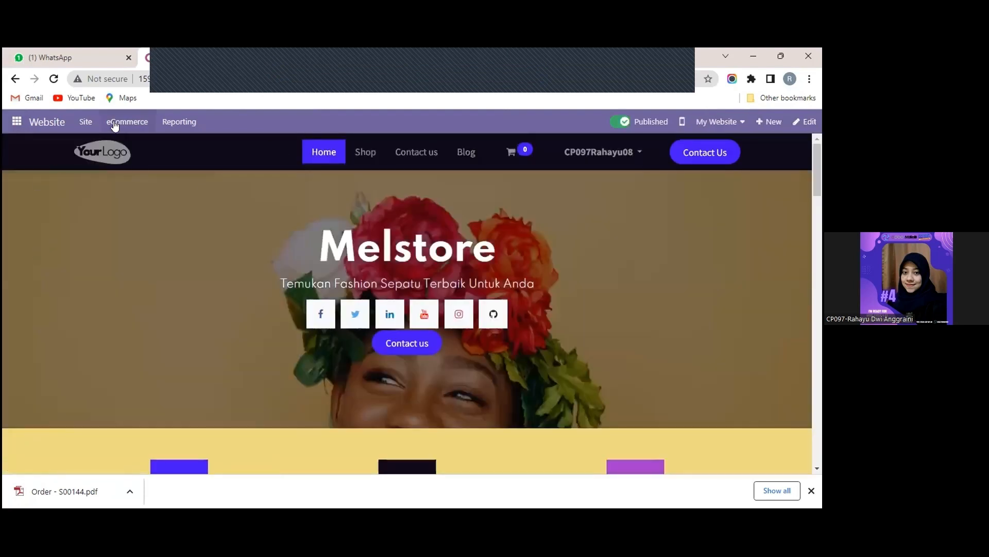
left_click(114, 124)
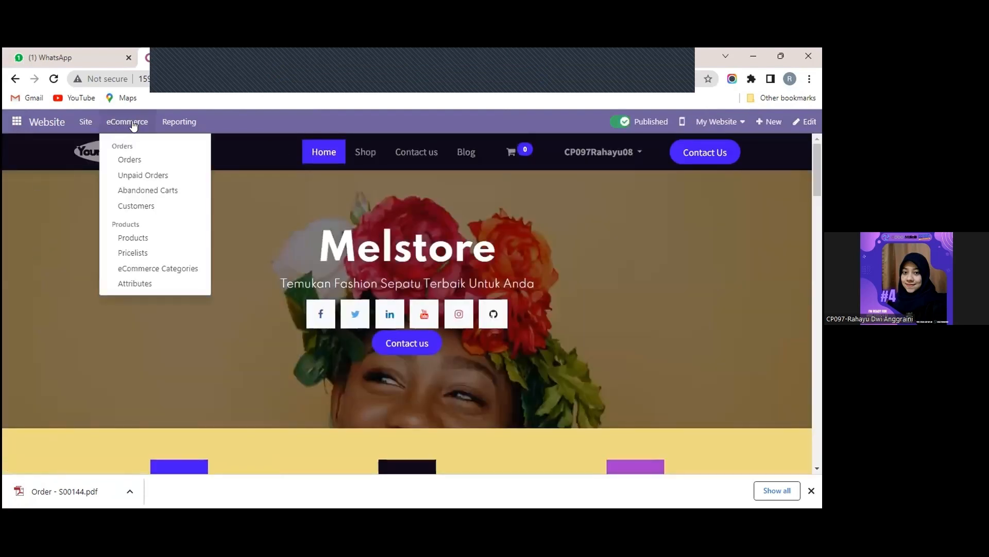
left_click(130, 160)
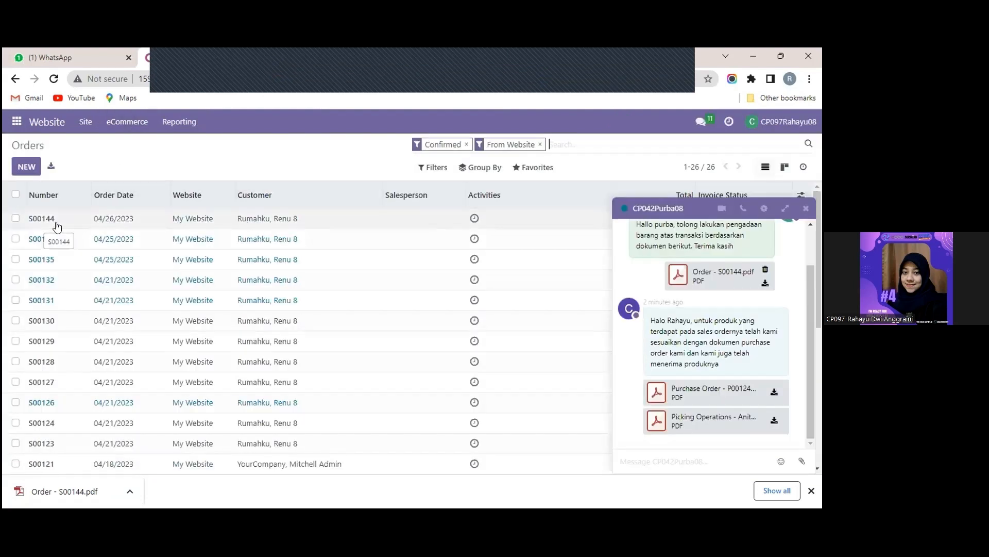
left_click(75, 220)
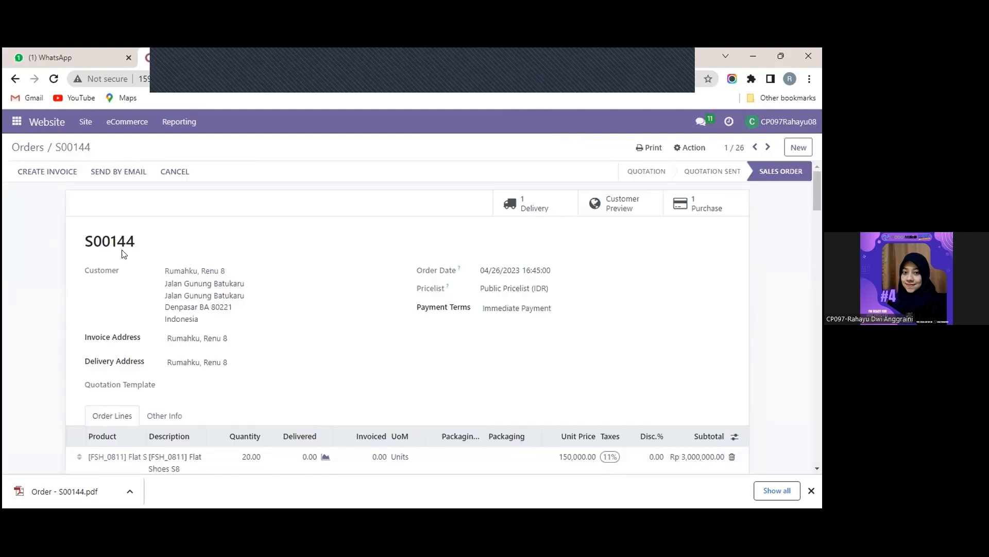
scroll(124, 254, "down", 3)
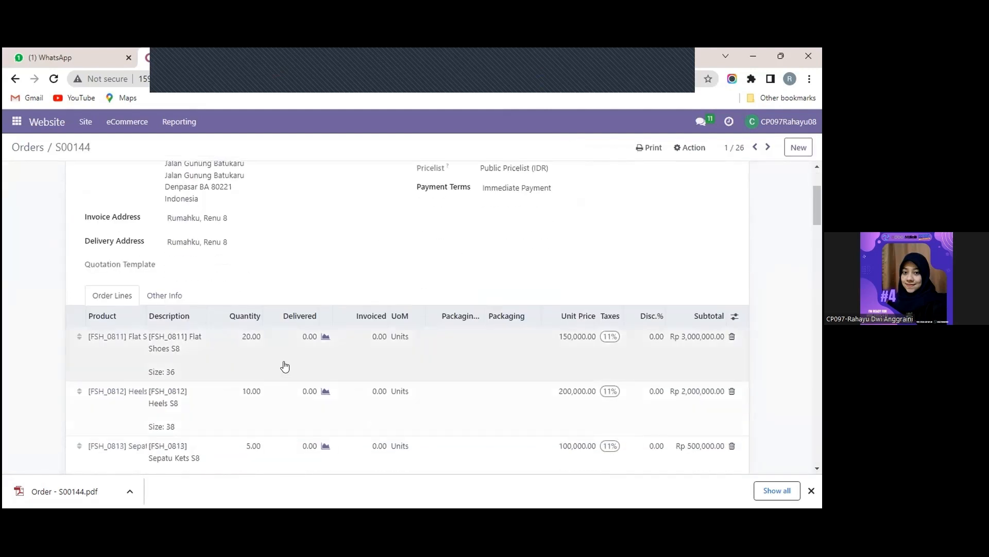
scroll(283, 366, "down", 1)
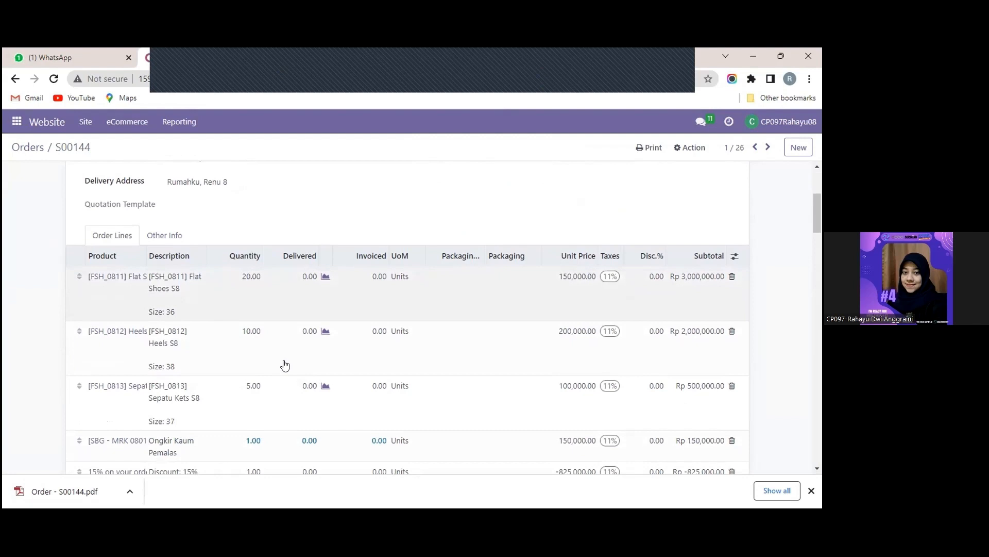
scroll(355, 278, "up", 3)
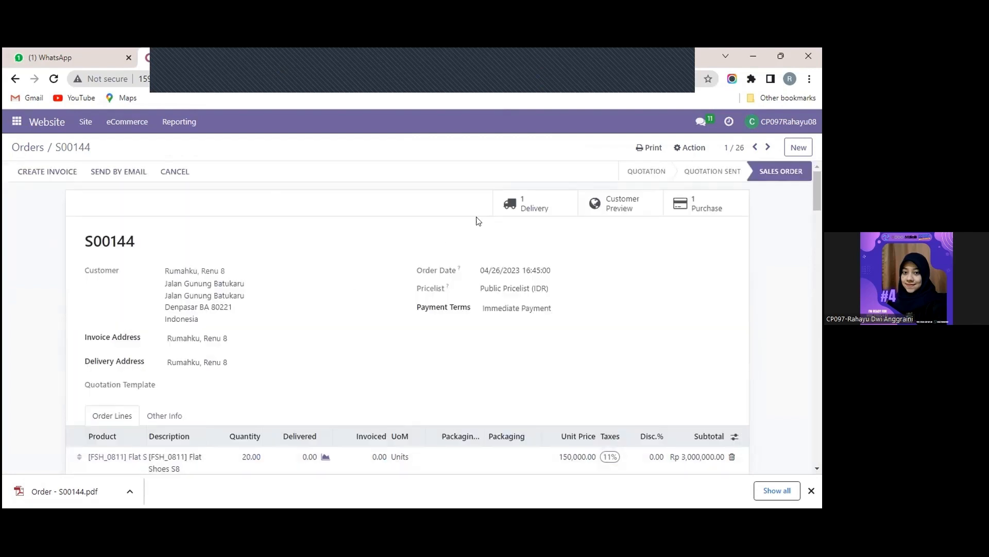
Step: Set done quantities 20, 10 and 5 on delivery WH/OUT/00098 and validate it
left_click(535, 207)
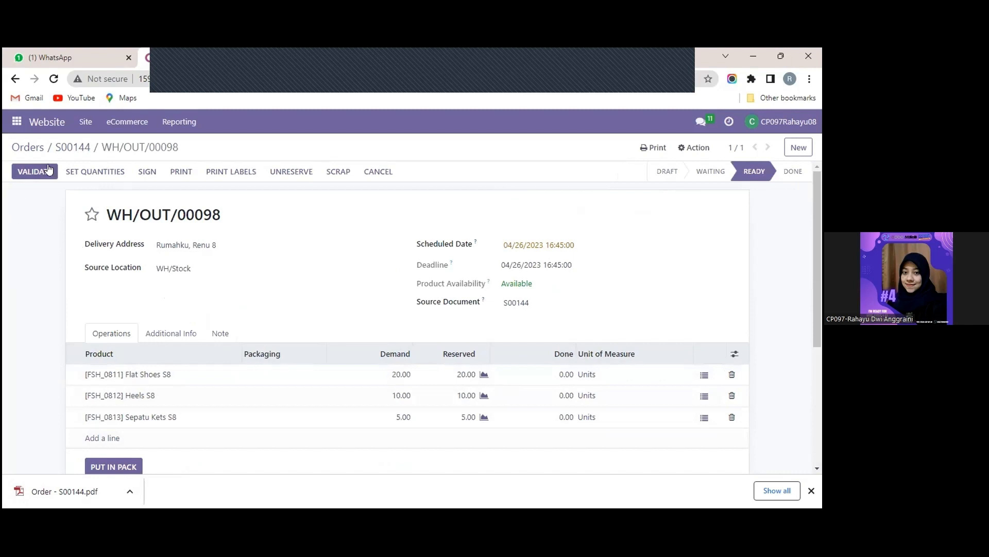
left_click(93, 172)
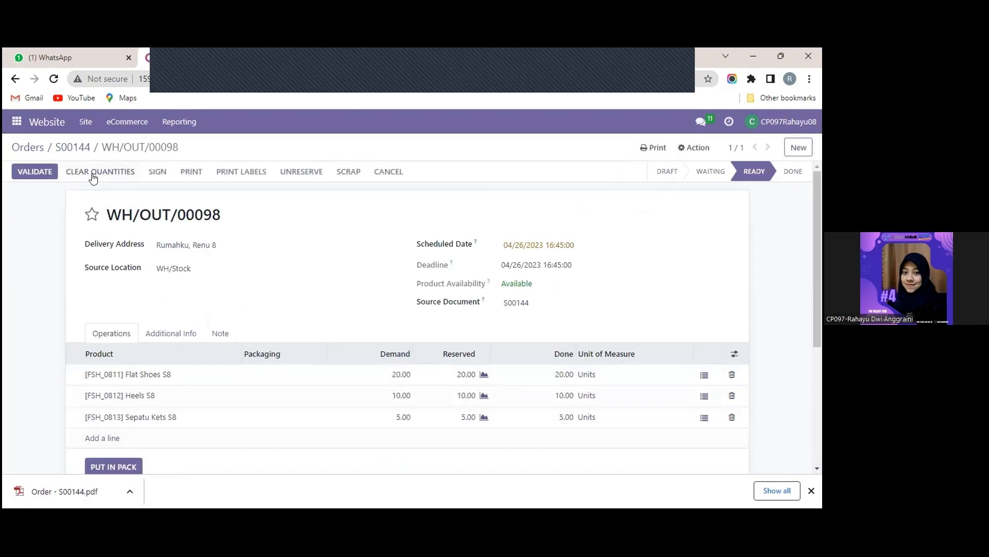
scroll(565, 361, "down", 1)
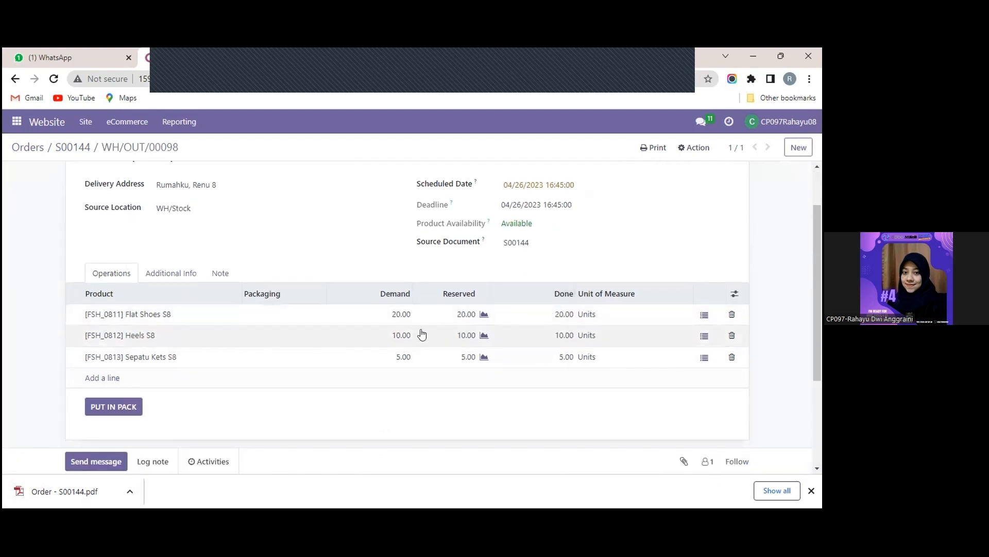
scroll(530, 336, "up", 1)
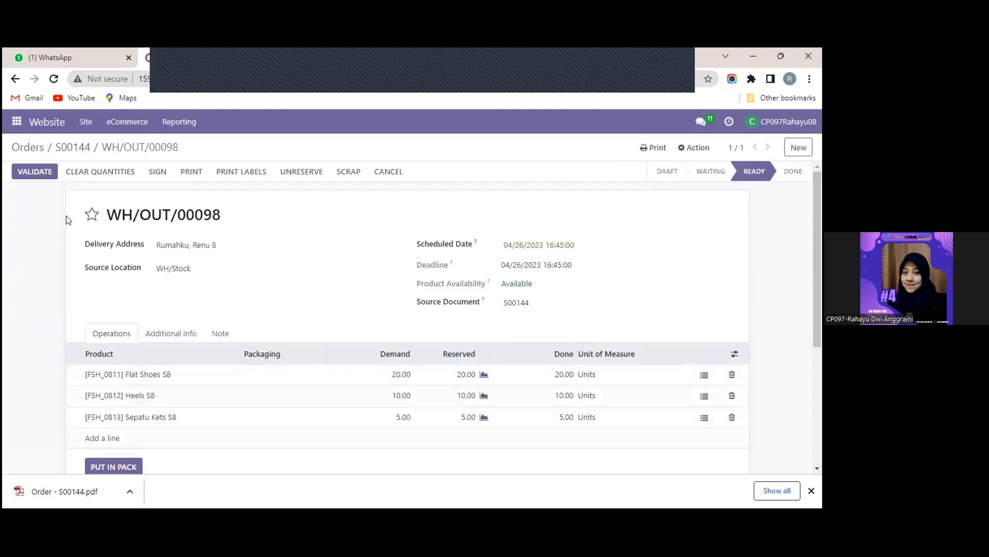
left_click(43, 175)
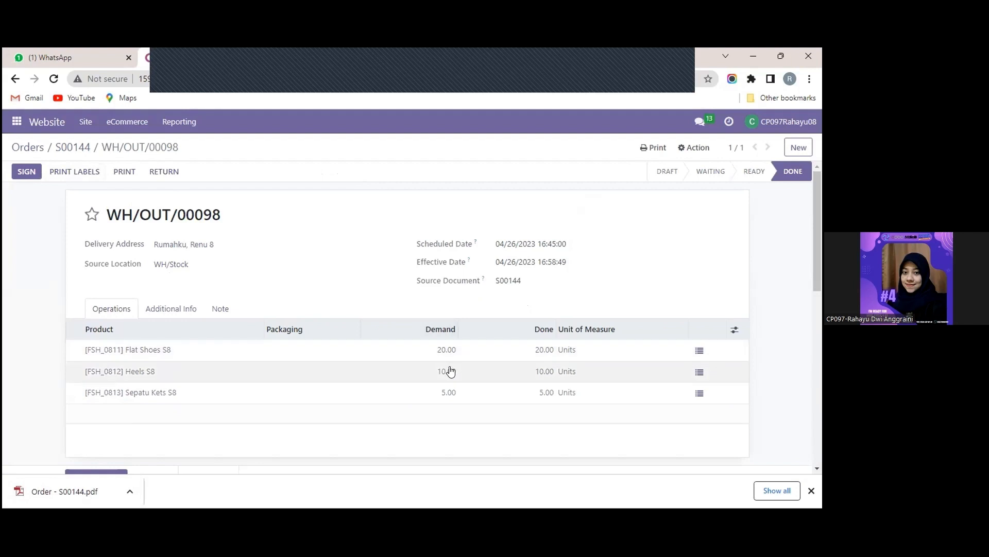
Step: Back on S00144, abandon a first invoice attempt and copy the Rp 5,355,750.00 order total
left_click(78, 153)
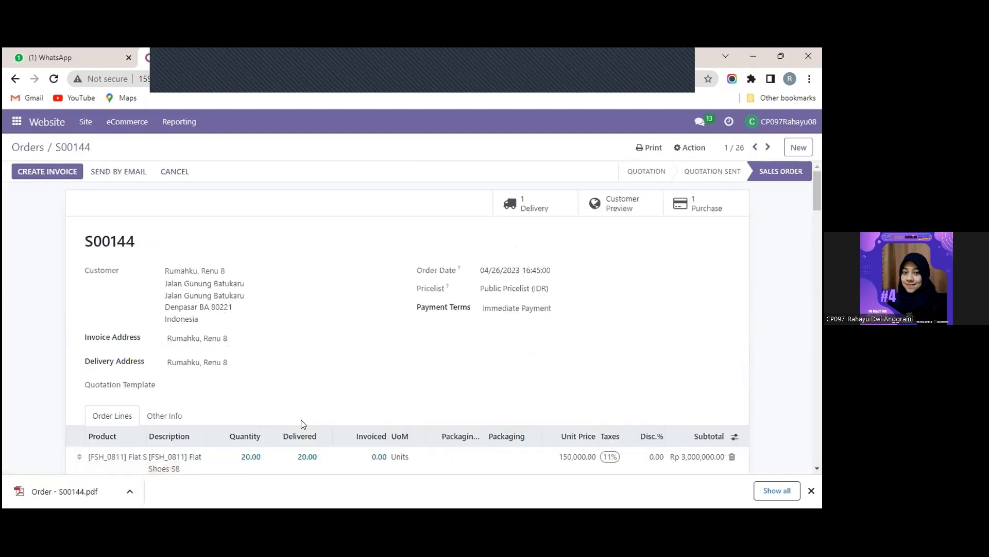
scroll(302, 422, "down", 2)
scroll(302, 423, "down", 3)
scroll(299, 419, "up", 5)
left_click(64, 175)
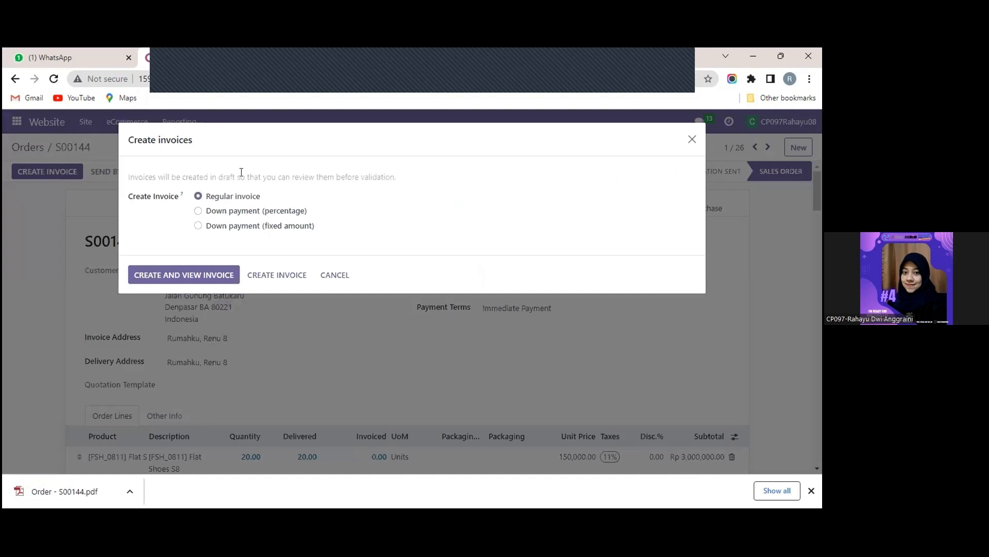
left_click(224, 228)
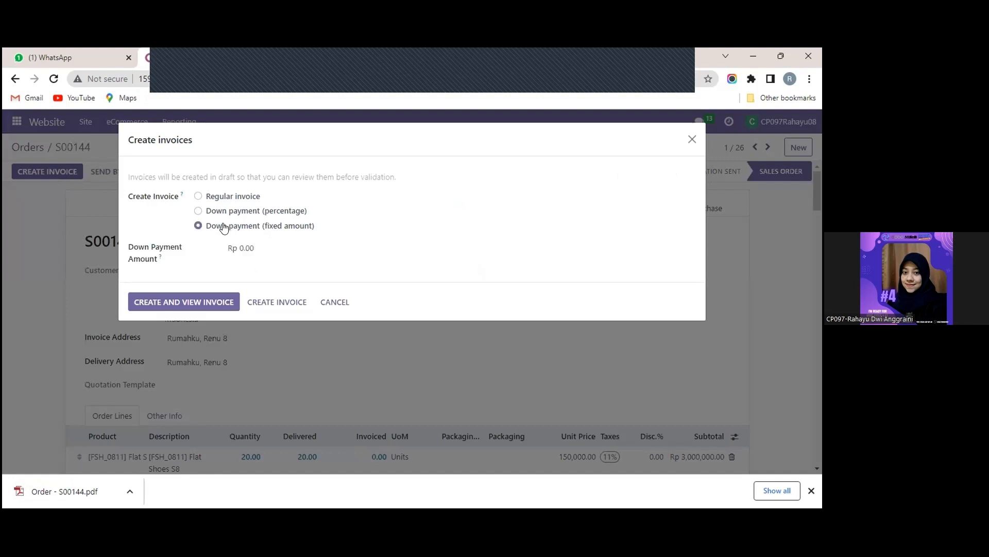
left_click(330, 302)
scroll(468, 290, "down", 5)
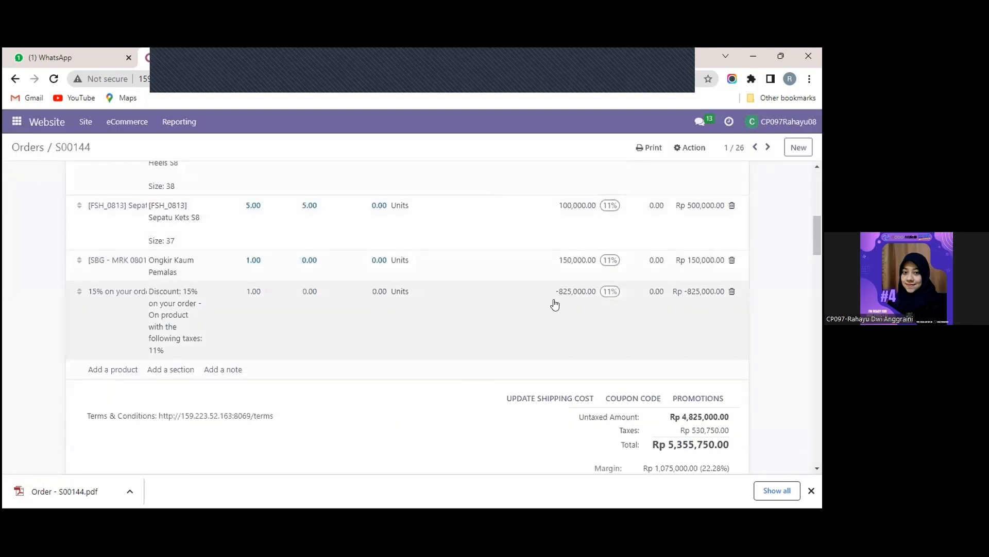
scroll(555, 316, "down", 3)
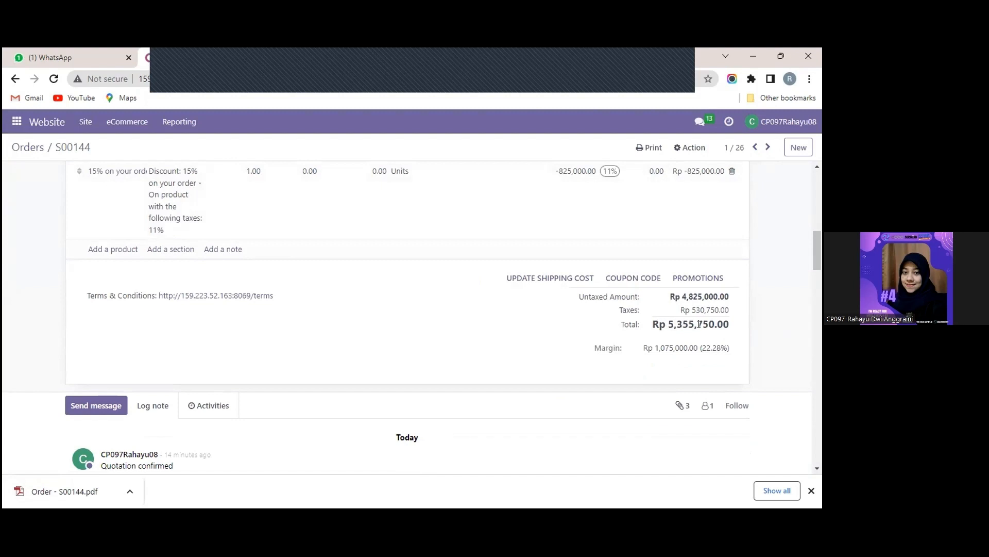
left_click_drag(668, 324, 712, 316)
key("ctrl+c")
scroll(228, 412, "up", 10)
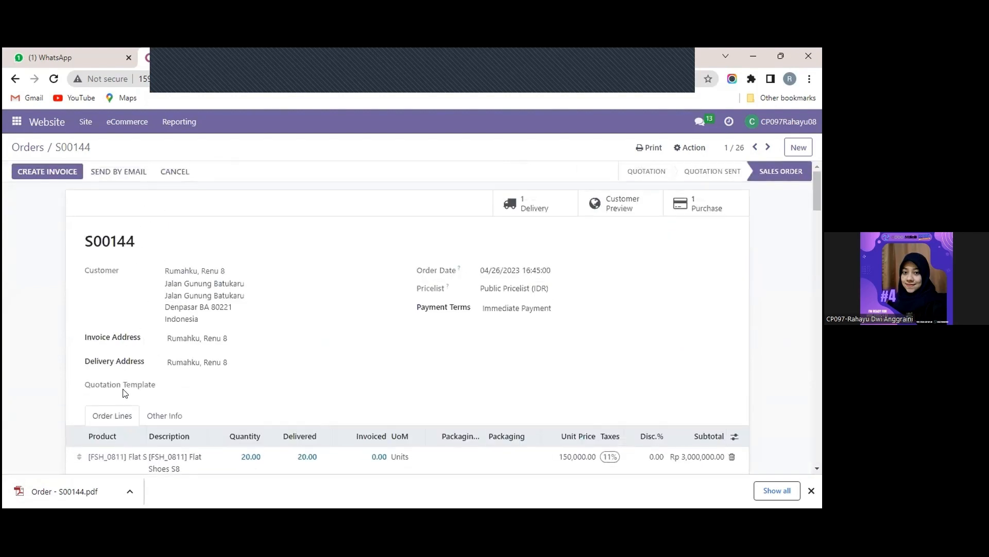
Step: Create and open a fixed-amount down-payment invoice for 5,355,750
left_click(73, 177)
left_click(204, 226)
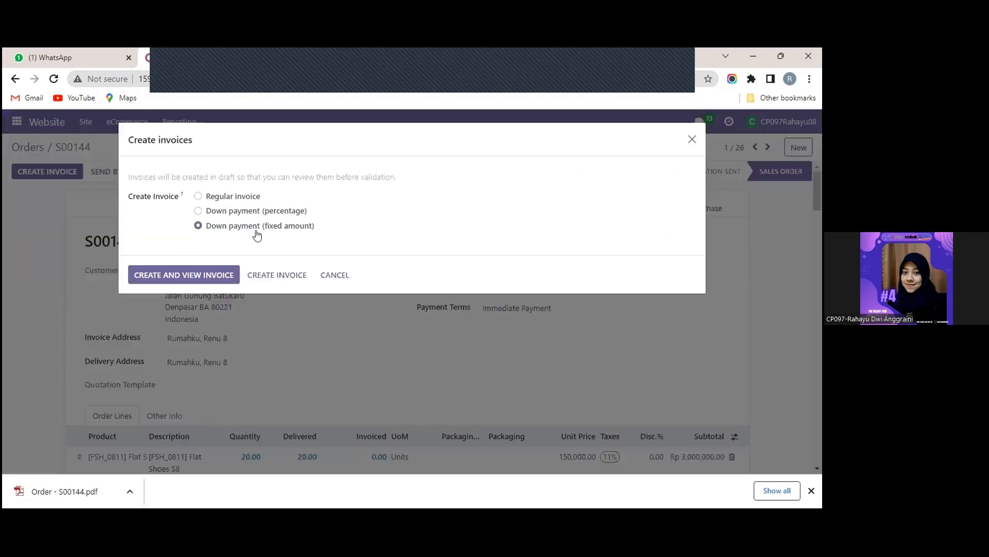
left_click_drag(266, 246, 236, 258)
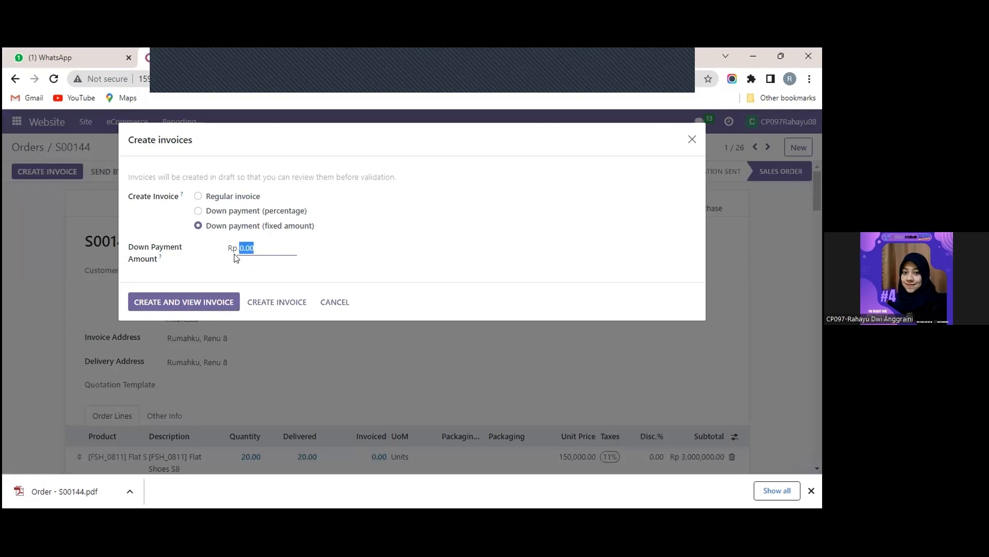
key("ctrl+v")
left_click_drag(275, 248, 269, 247)
key("ctrl+z")
key("ctrl+z")
left_click(190, 302)
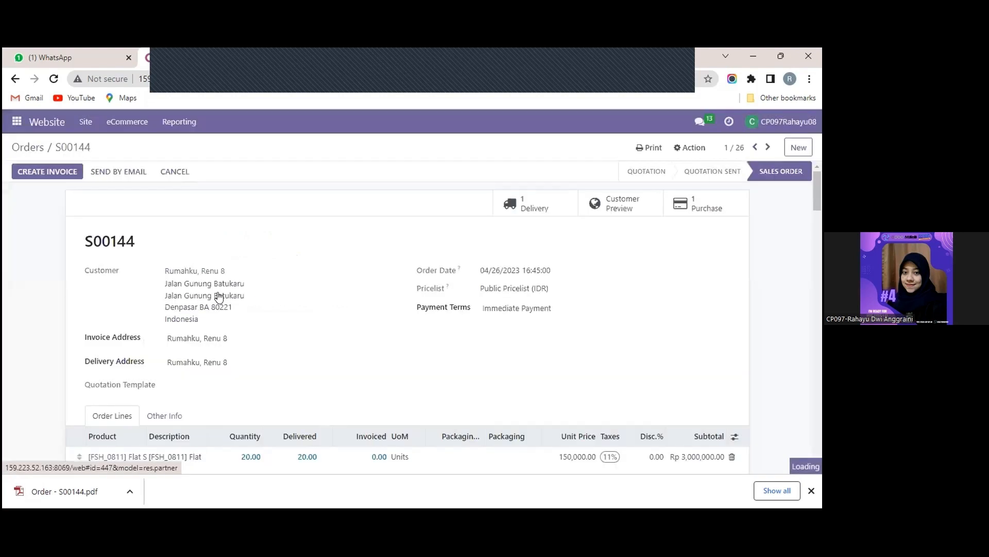
Step: Confirm the draft down-payment invoice so it is posted as INV/2023/00033
scroll(210, 295, "down", 5)
scroll(209, 298, "up", 5)
scroll(210, 299, "up", 1)
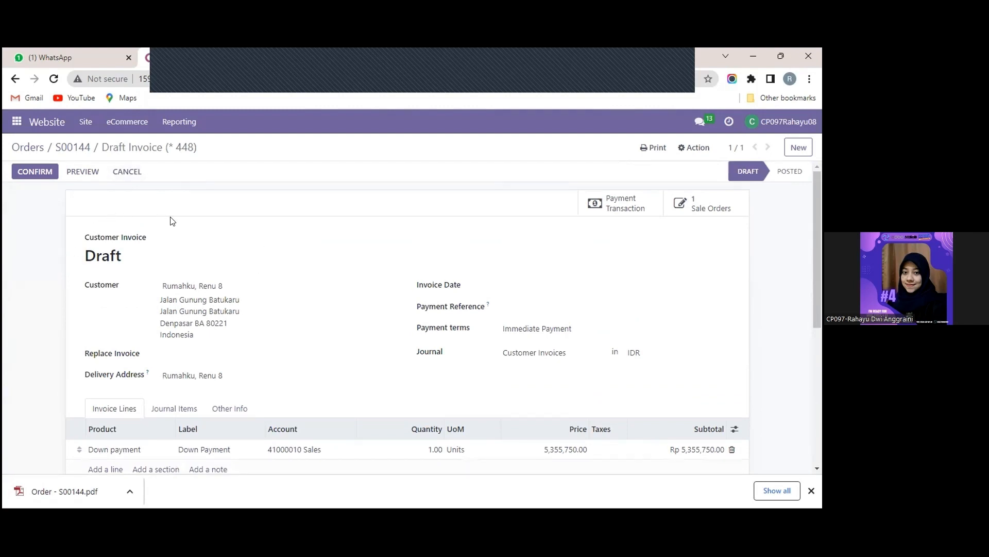
left_click(45, 175)
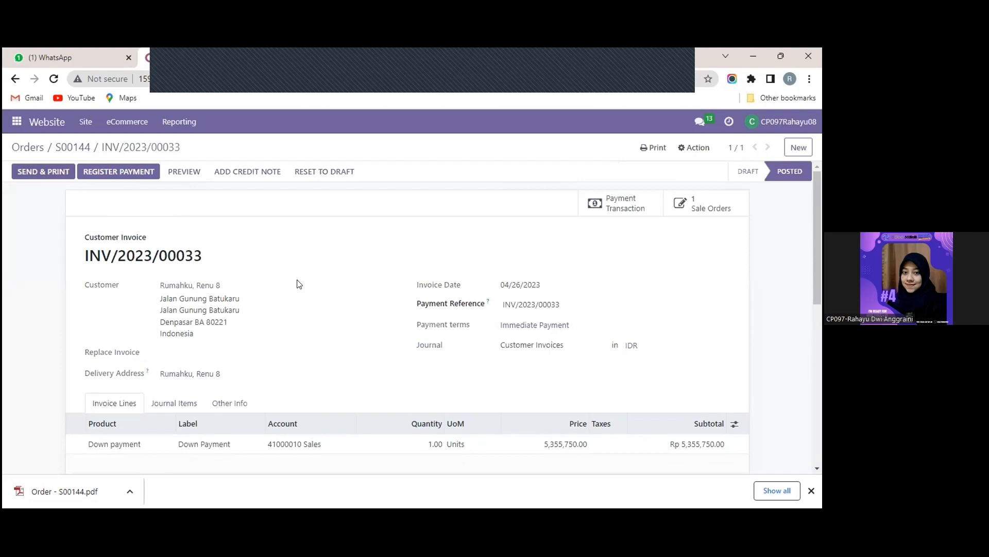
scroll(297, 284, "down", 1)
scroll(207, 248, "up", 1)
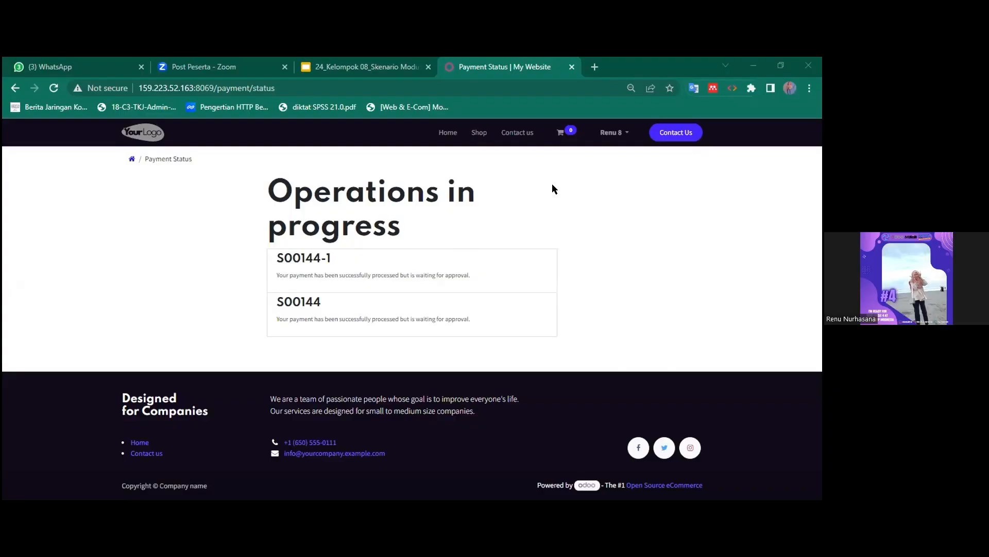
Step: Go to the Invoices & Bills list through My Account in the customer portal
left_click(612, 134)
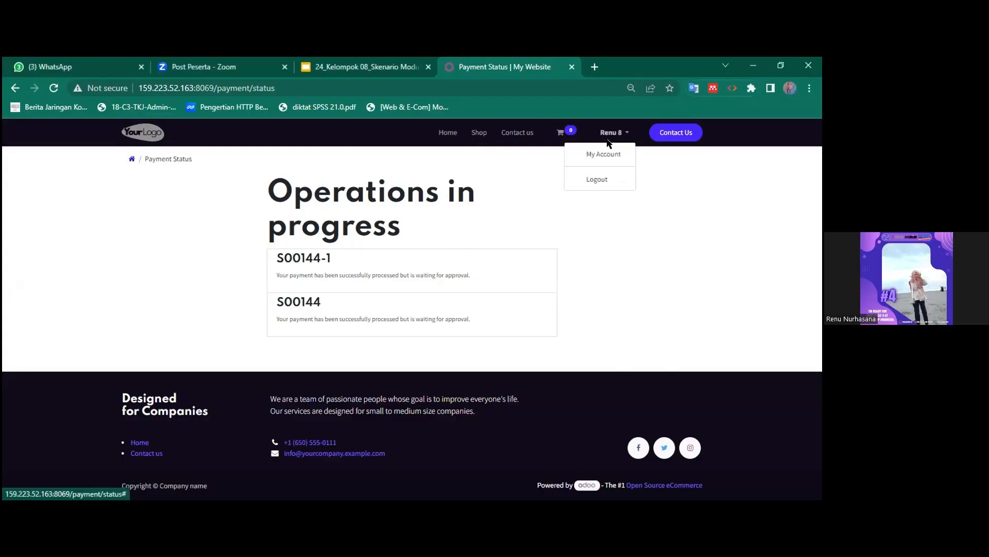
left_click(600, 156)
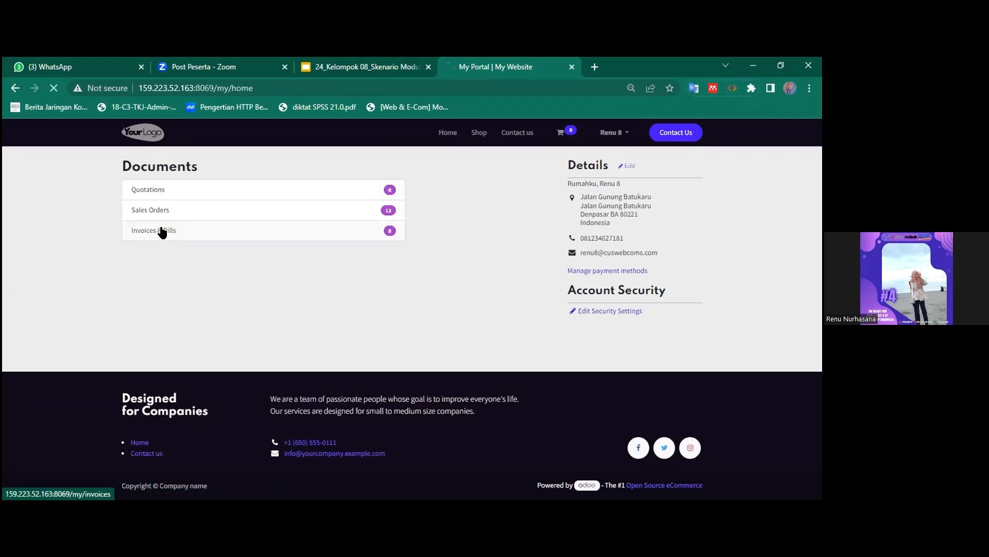
left_click(161, 232)
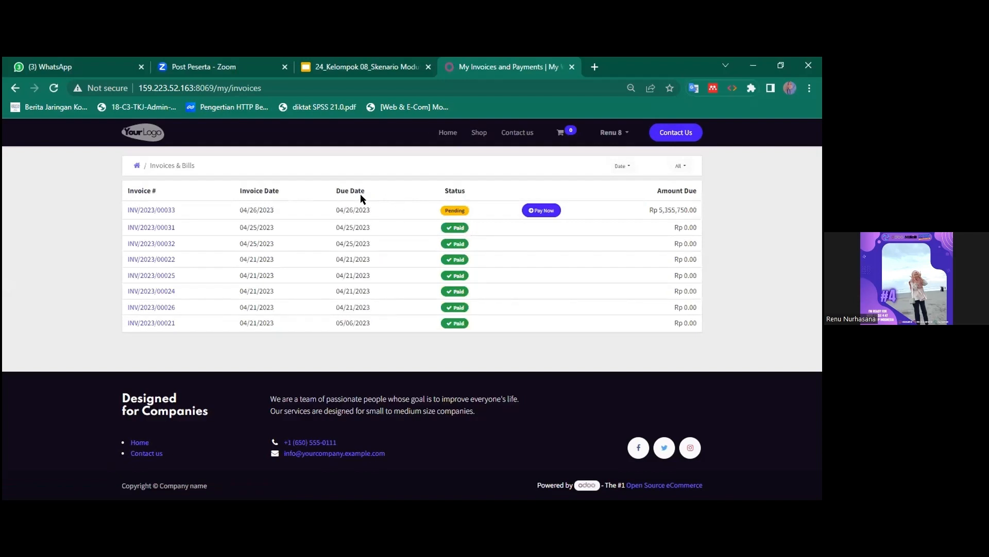
Step: Pay INV/2023/00033 with the Demo payment method using saved test payment details
left_click(537, 212)
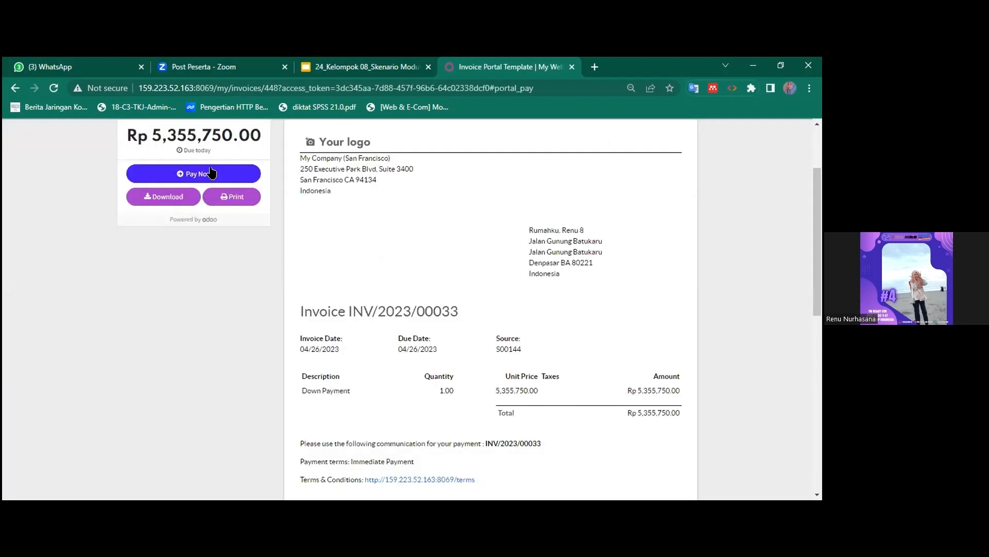
left_click(211, 173)
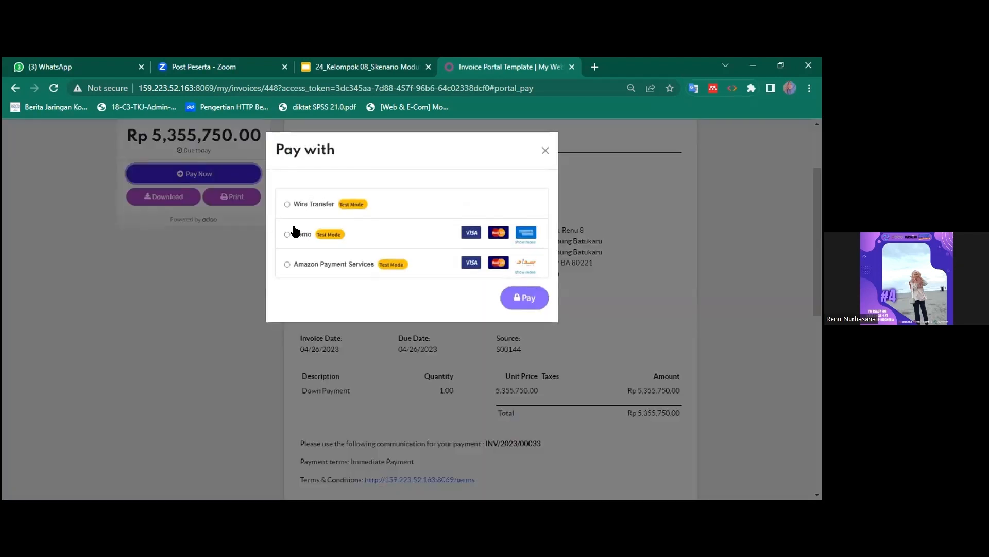
left_click(289, 234)
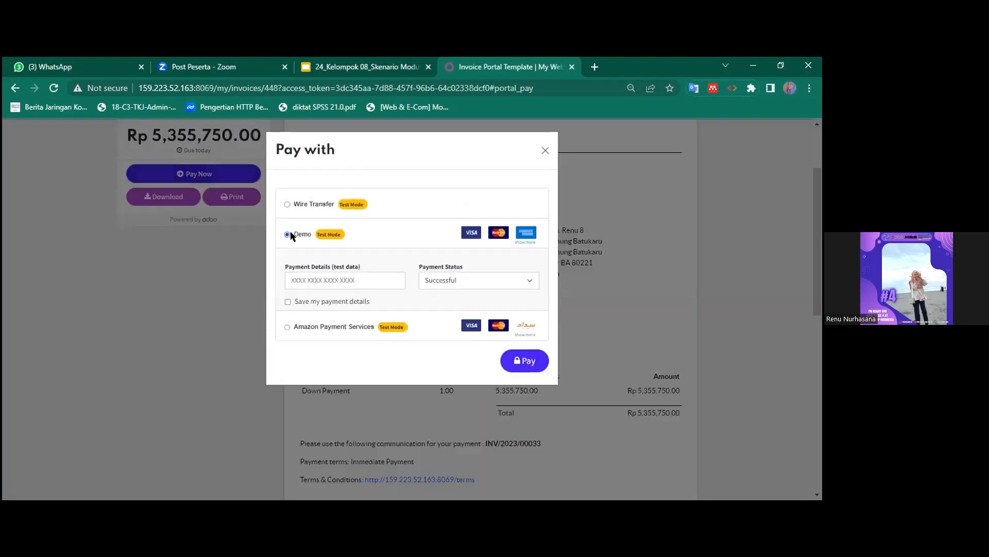
left_click(304, 278)
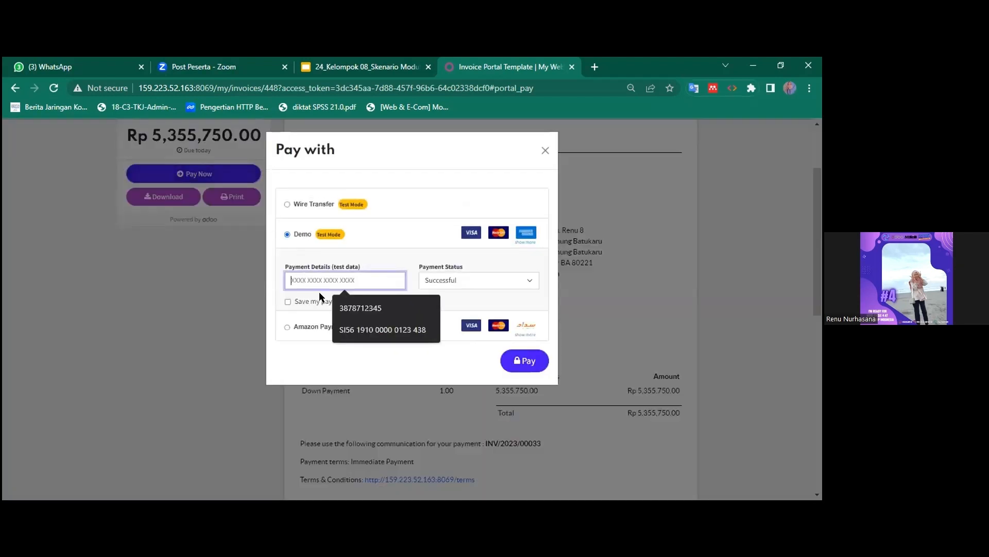
left_click(357, 329)
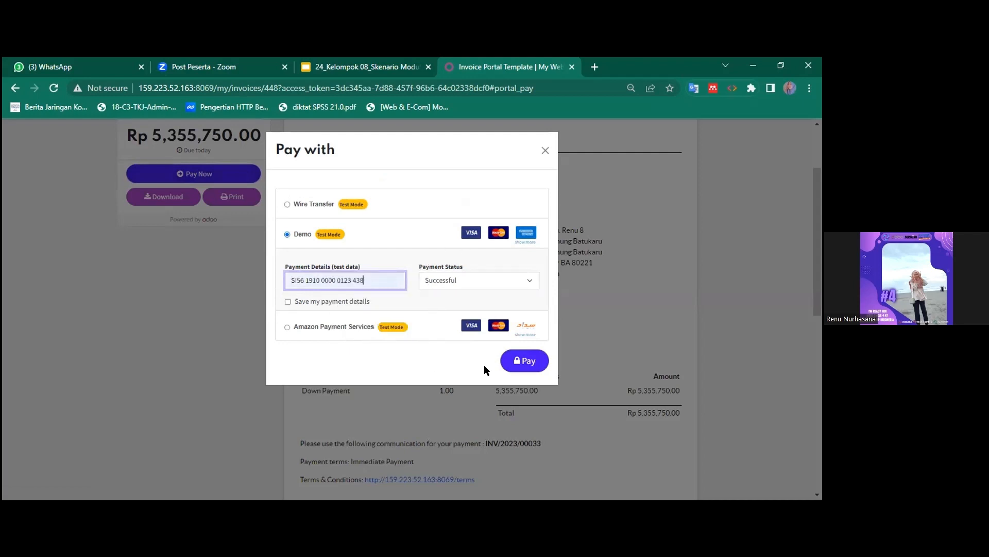
left_click(518, 368)
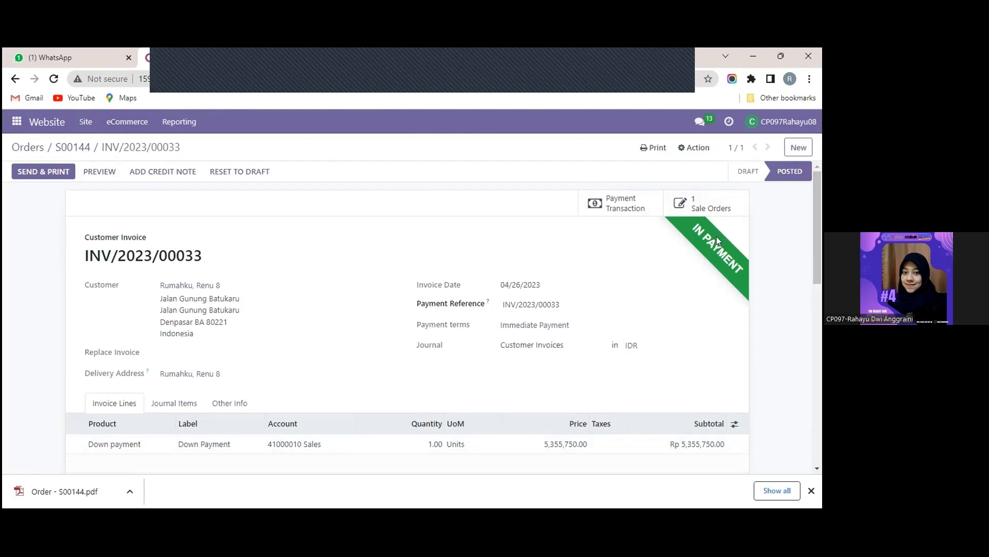
Step: Review the payment entry of INV/2023/00033 and confirm the amount due is Rp 0.00
scroll(330, 314, "down", 6)
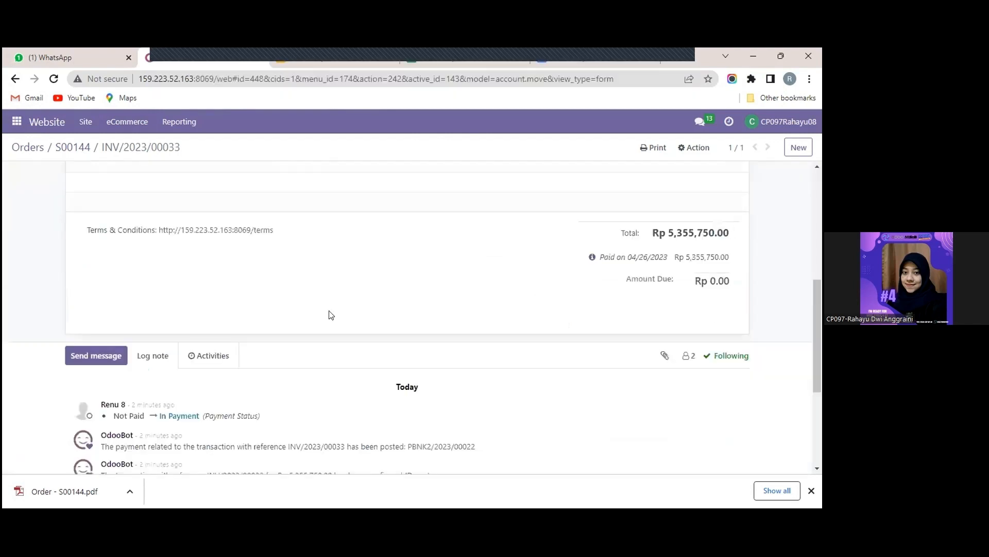
scroll(530, 304, "up", 1)
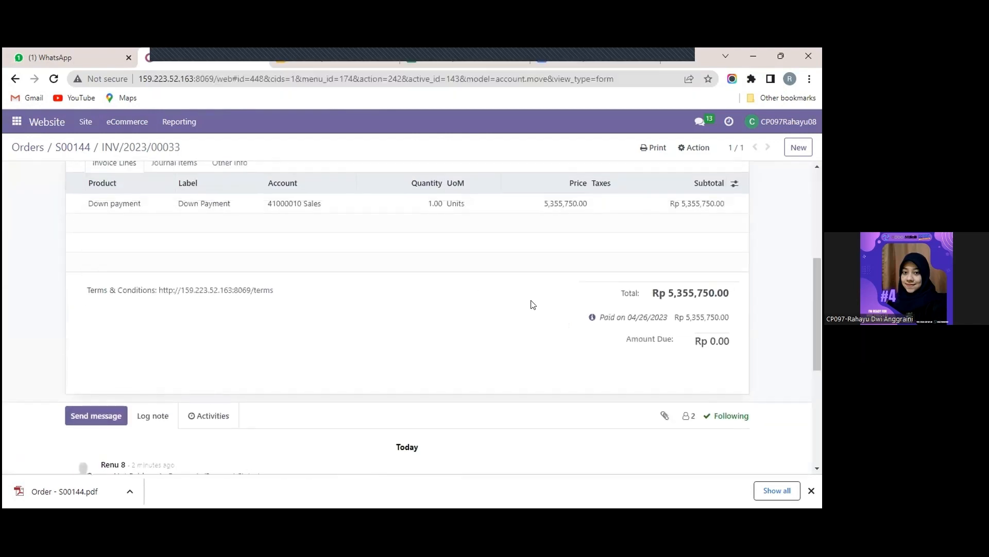
left_click(593, 319)
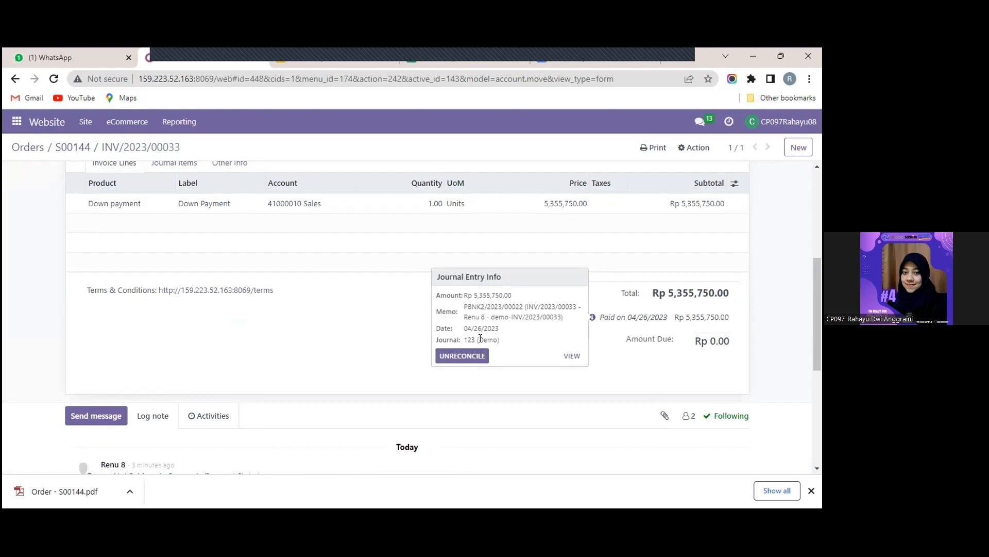
left_click(133, 276)
Step: Switch to the Accounting app dashboard
scroll(45, 251, "up", 5)
left_click(17, 121)
left_click(21, 241)
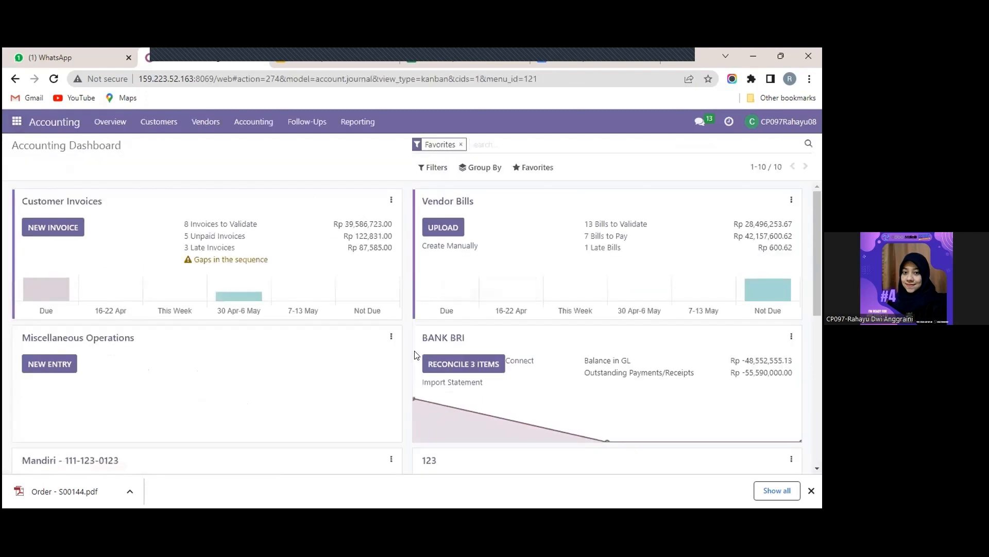
Step: Start reconciling the one pending item on the 123 bank journal card
scroll(415, 354, "down", 1)
scroll(414, 352, "down", 1)
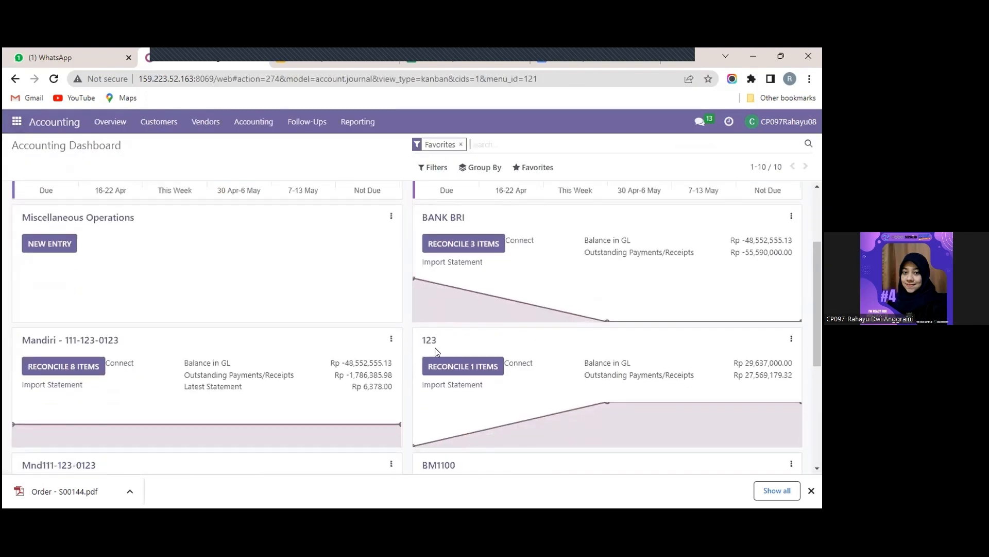
left_click(474, 369)
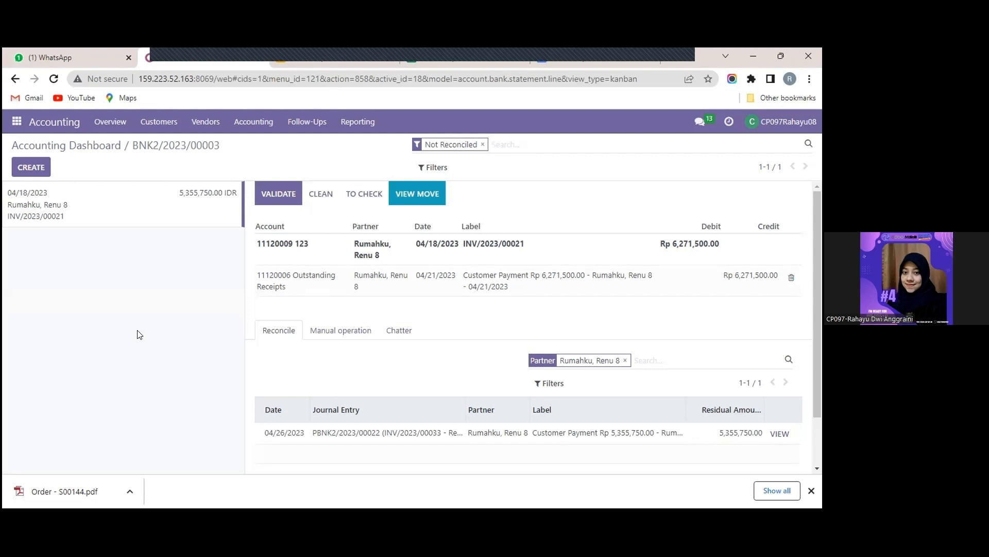
Step: Add a new bank statement line labelled INV/2023/00033, with the existing customer as partner
left_click(37, 169)
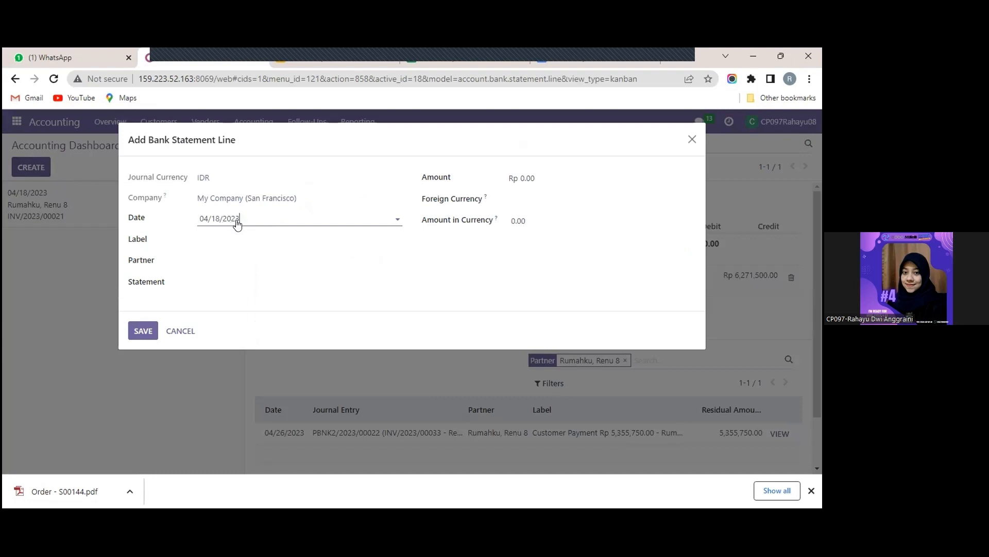
left_click(209, 242)
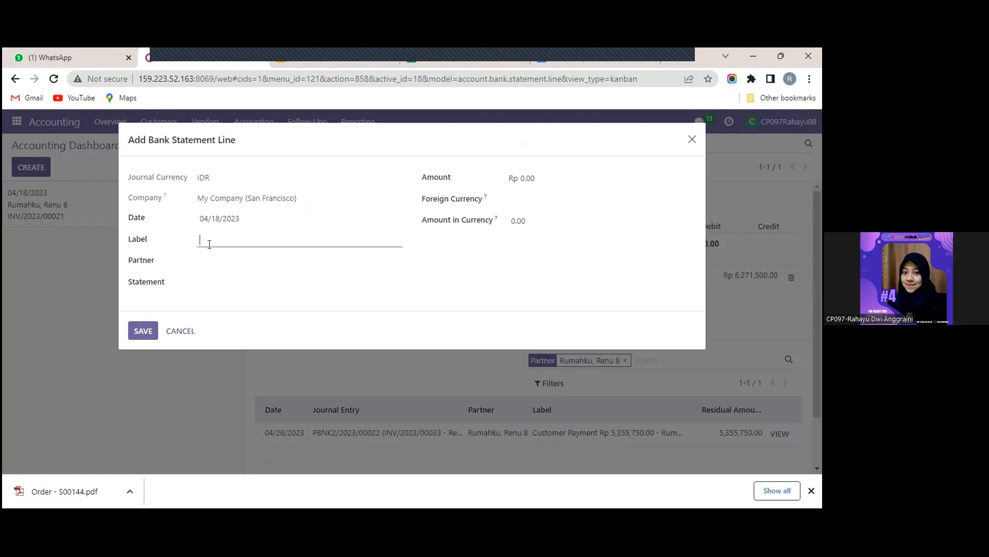
type("INV/2023/00033")
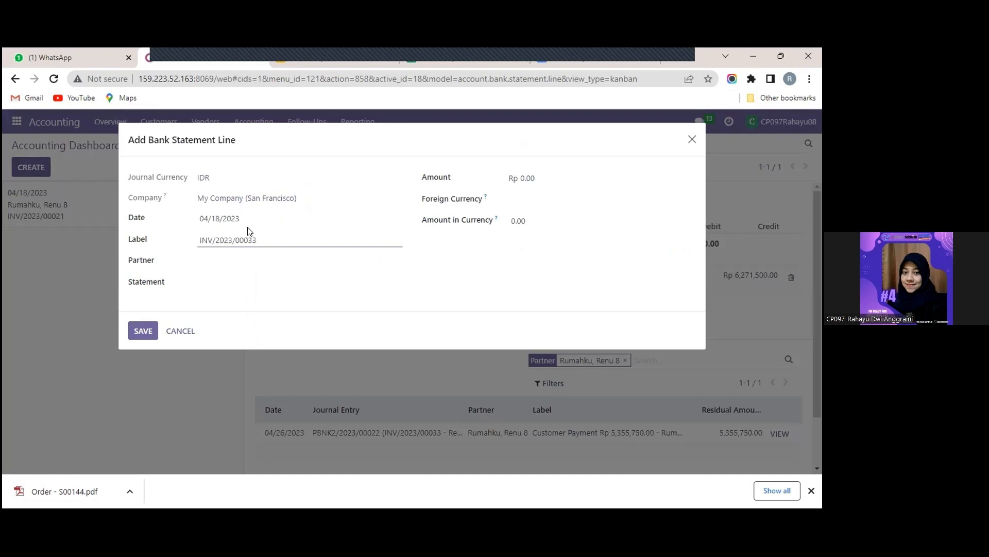
left_click(235, 255)
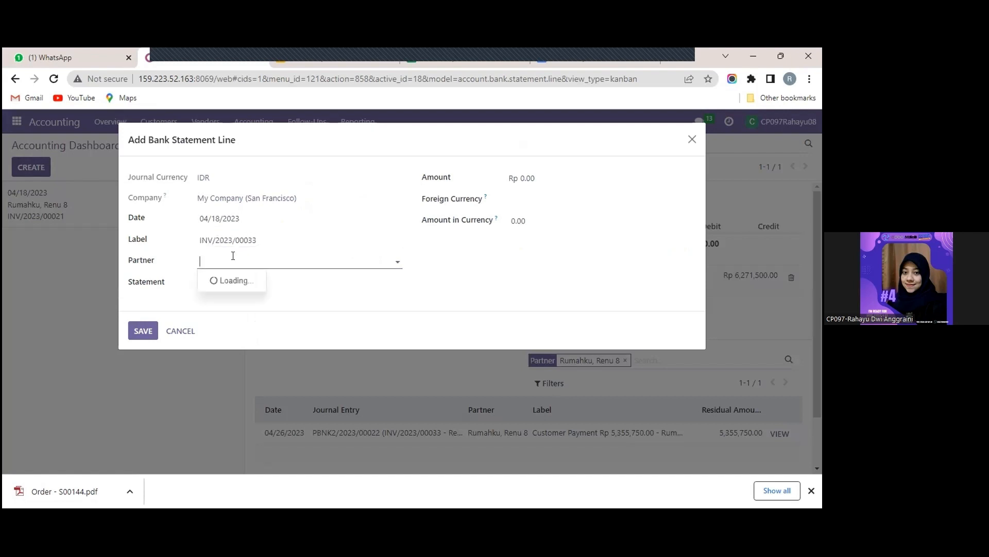
type("rumah")
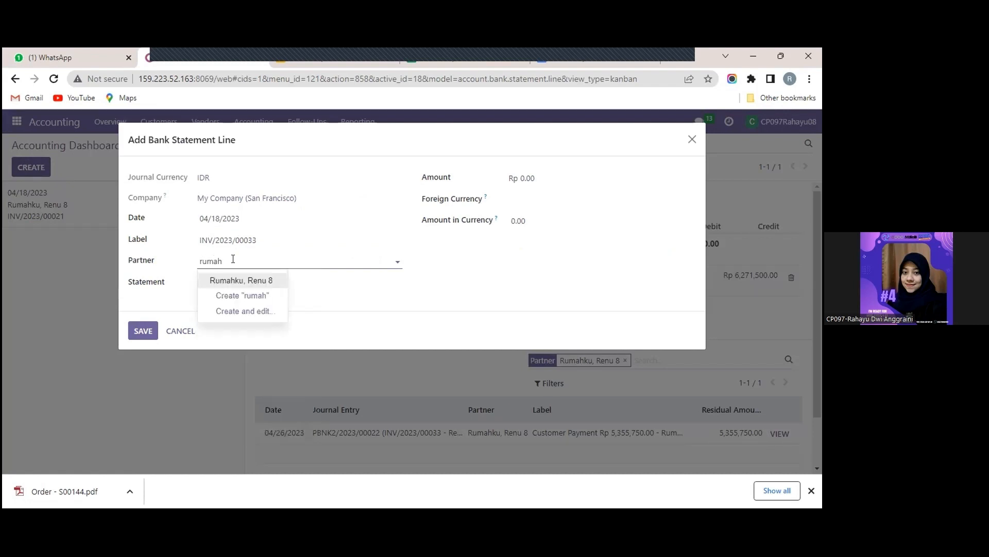
left_click(232, 280)
Step: Set amount 5355750, foreign currency IDR and amount in currency 5355750, then save the line
left_click(534, 178)
left_click(535, 179)
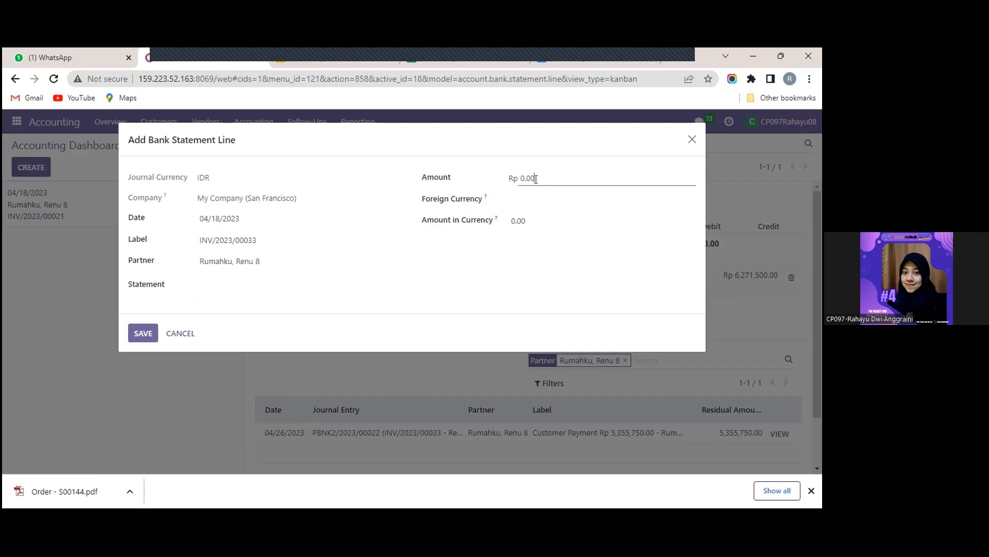
left_click_drag(536, 179, 518, 180)
key("BackSpace")
type("5355750")
left_click_drag(549, 179, 504, 198)
left_click(527, 198)
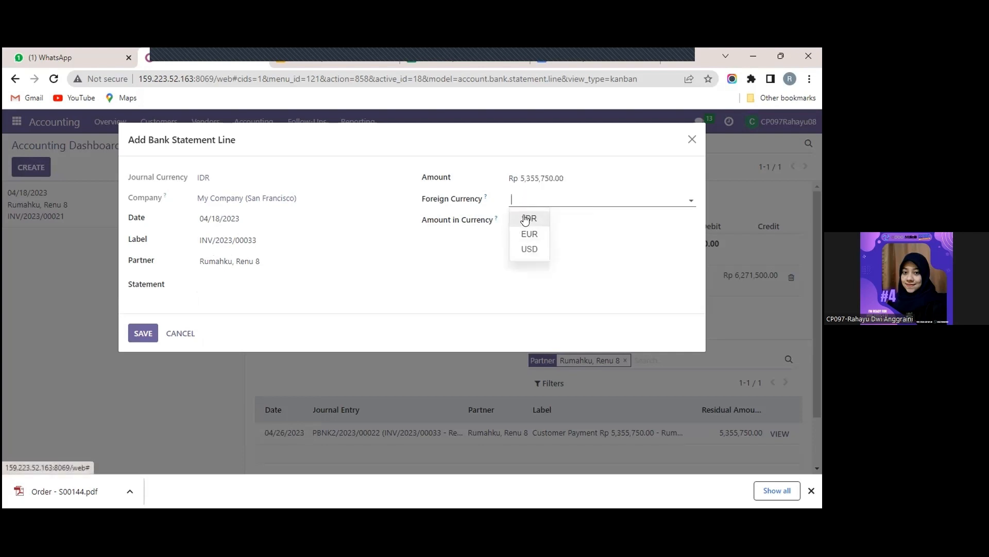
left_click(525, 219)
left_click(528, 223)
type("5355750")
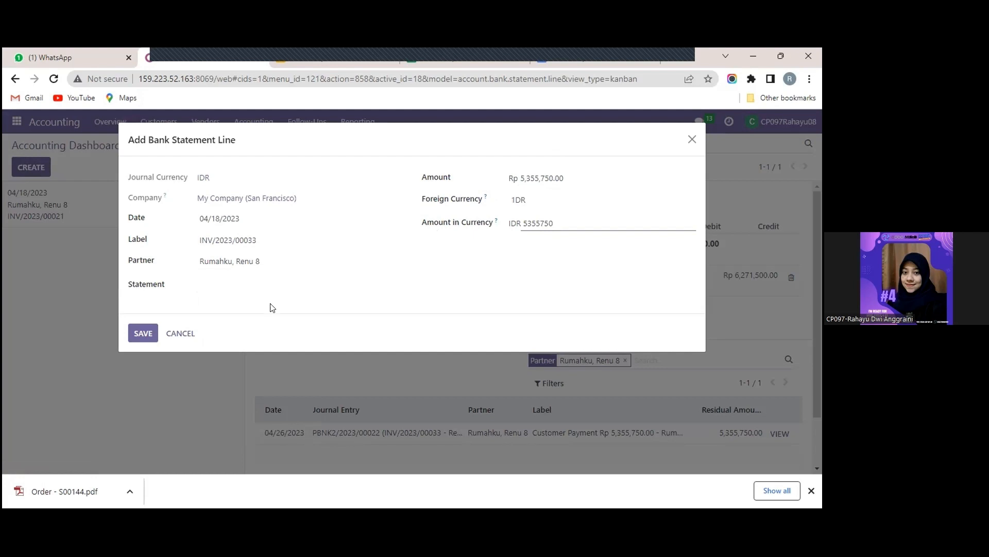
left_click(137, 330)
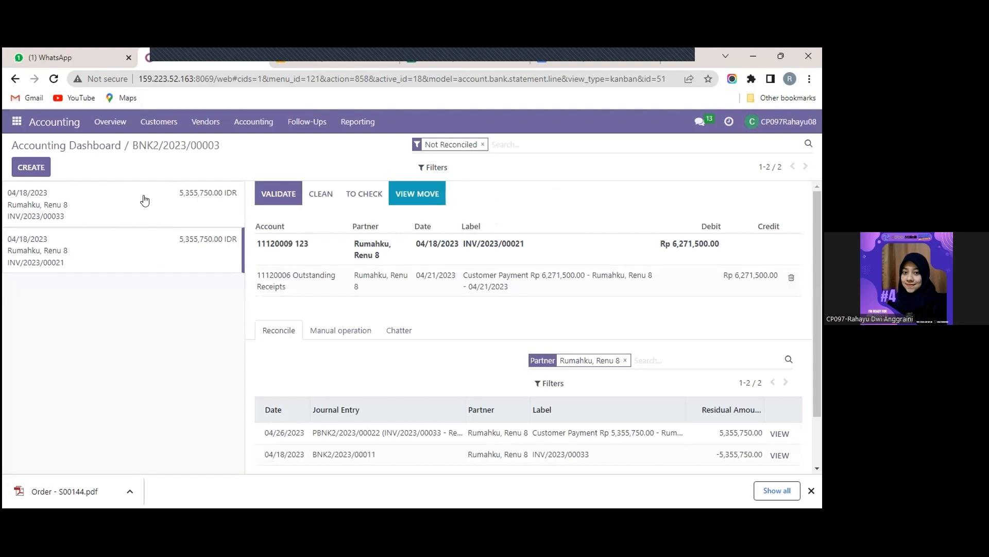
Step: Match INV/2023/00033 to payment PBNK2/2023/00022 without Interest Expense, validate, and show all lines
left_click(126, 210)
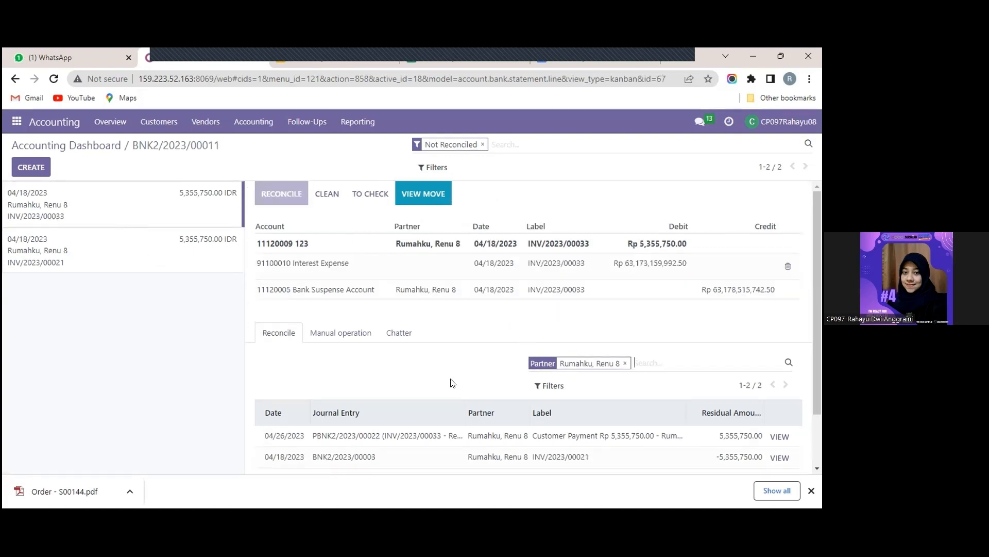
scroll(430, 378, "down", 2)
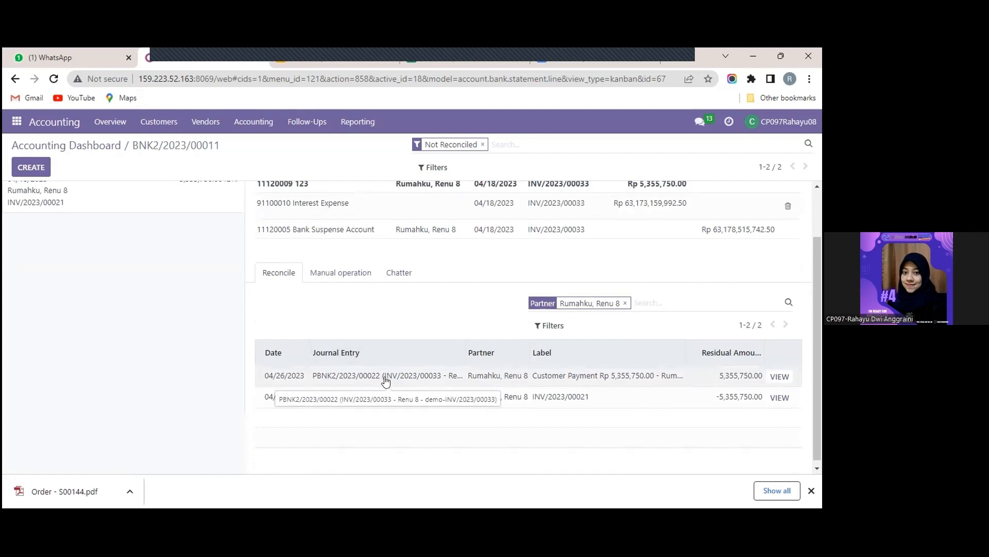
left_click(433, 380)
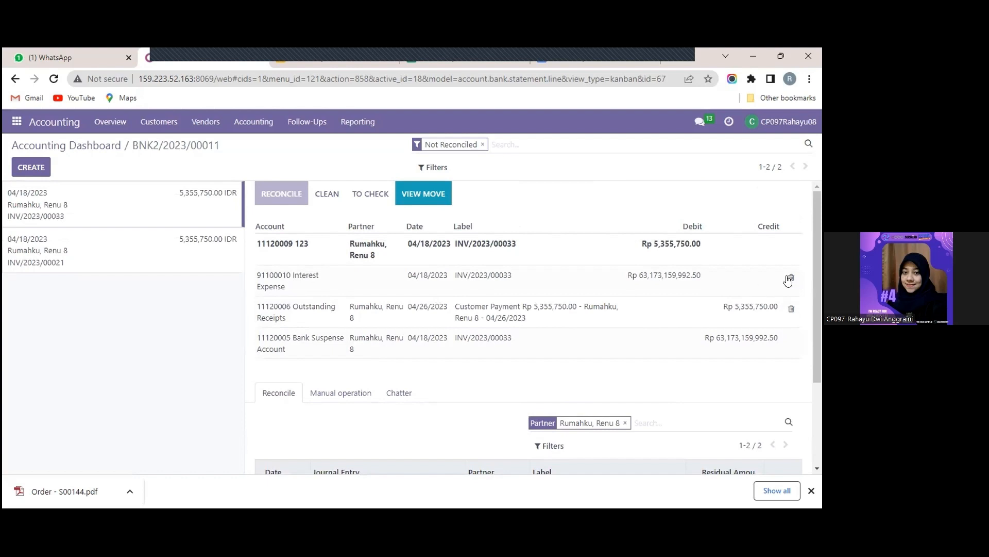
left_click(790, 278)
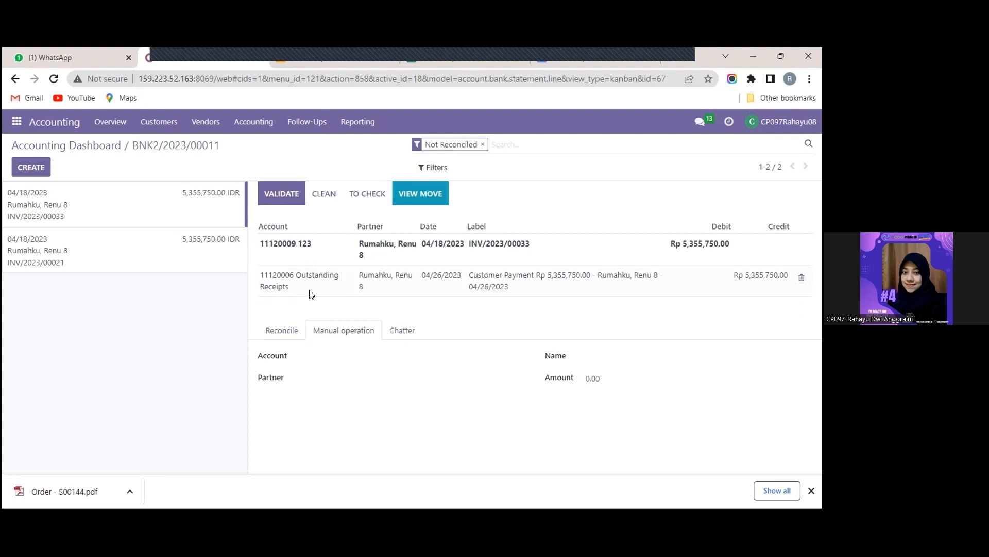
left_click(291, 196)
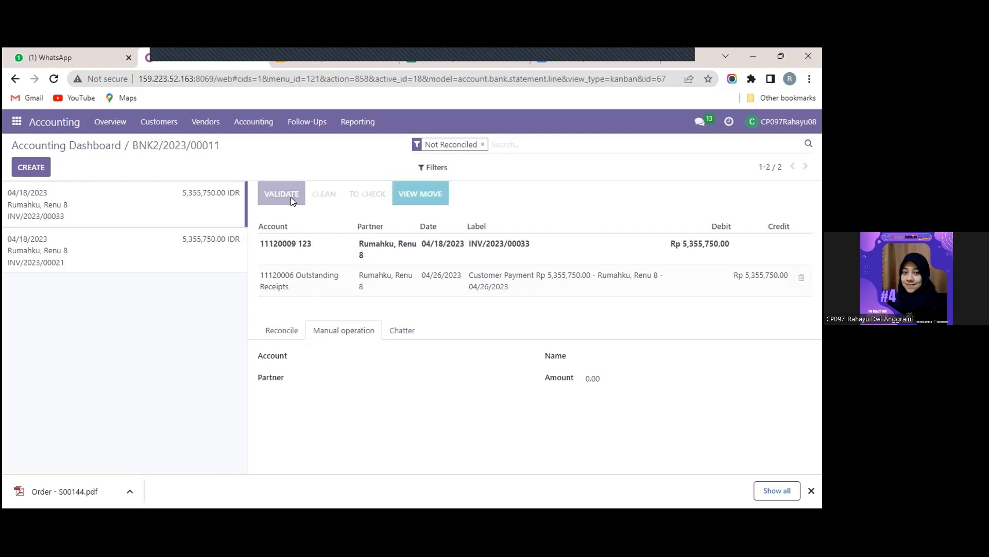
left_click(483, 144)
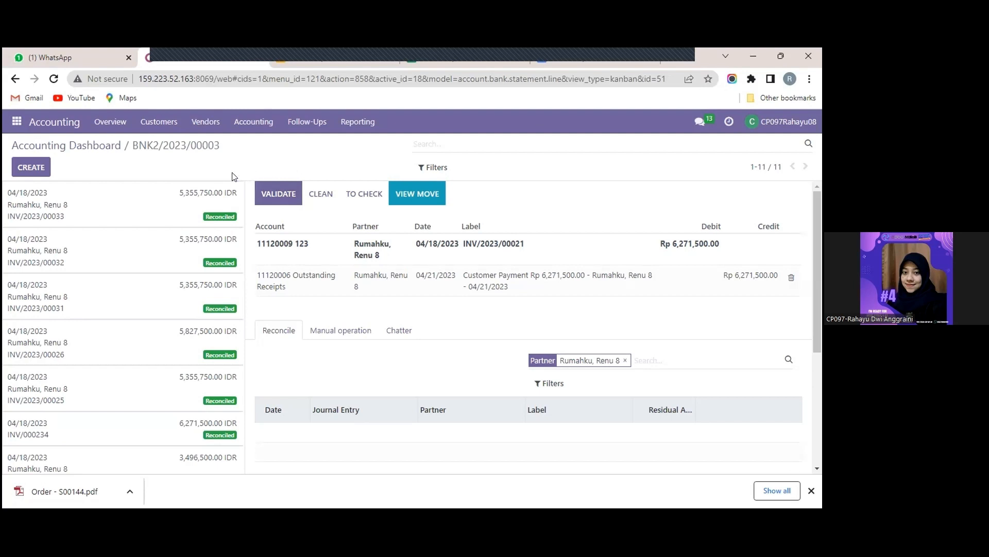
Step: Open order S00144 from the Website eCommerce Orders list and view its invoice INV/2023/00033
left_click(15, 126)
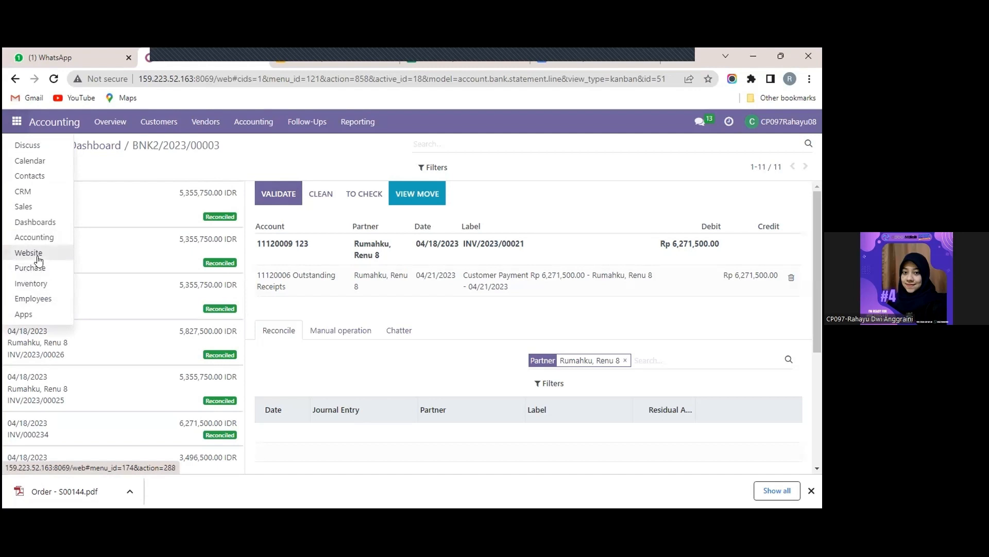
left_click(45, 253)
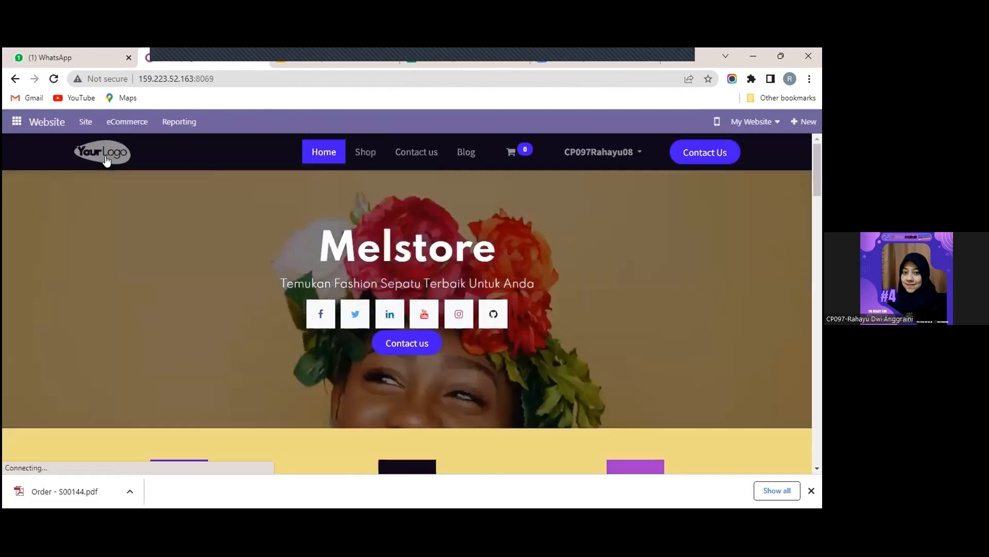
left_click(133, 124)
left_click(131, 161)
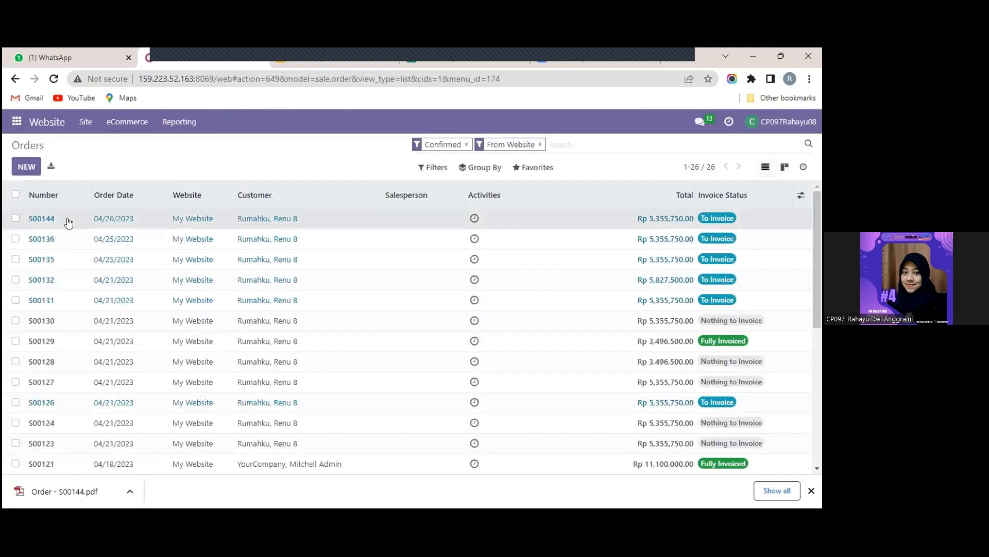
left_click(122, 226)
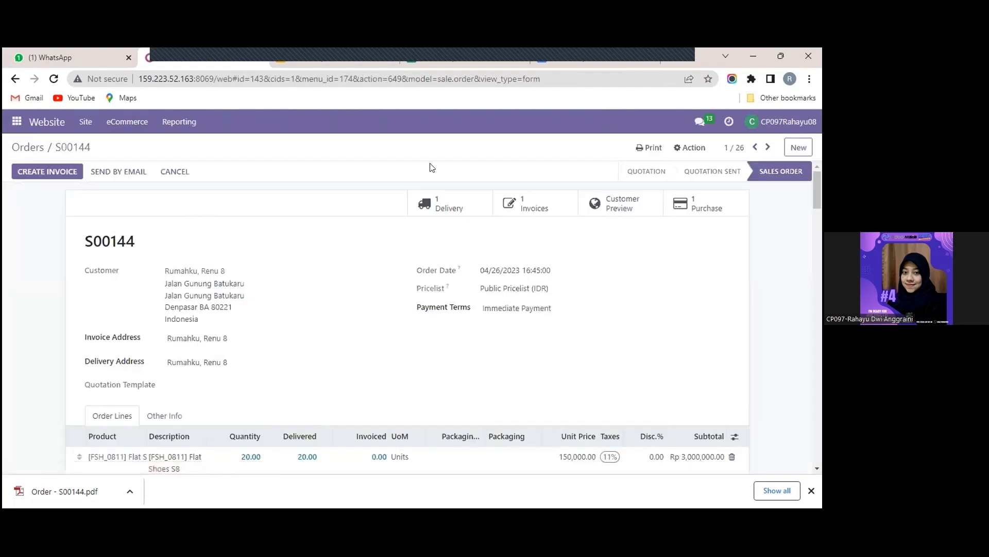
left_click(526, 204)
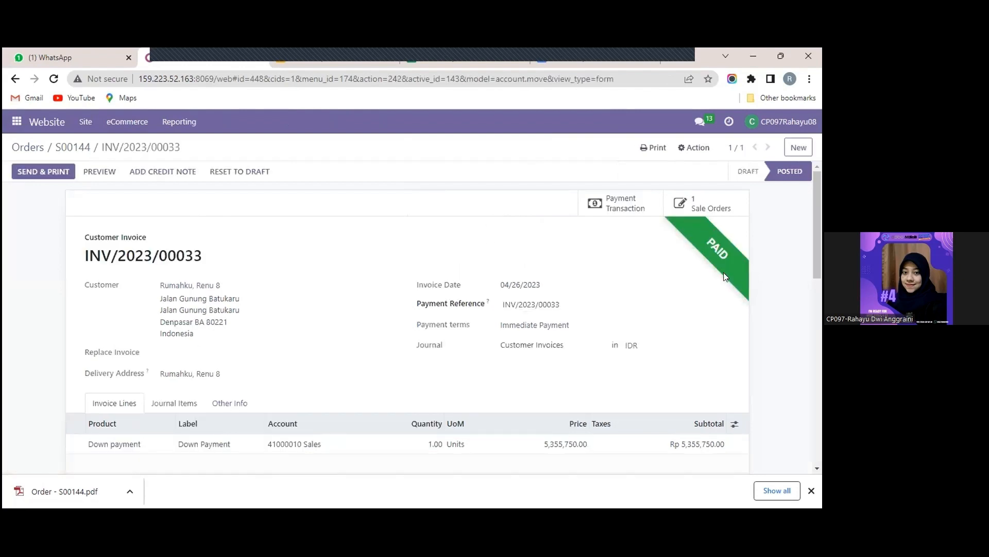
Step: Open Website Reporting > Analytics and browse the sales chart, At a Glance and Best Sellers
left_click(194, 126)
left_click(184, 147)
scroll(266, 291, "down", 3)
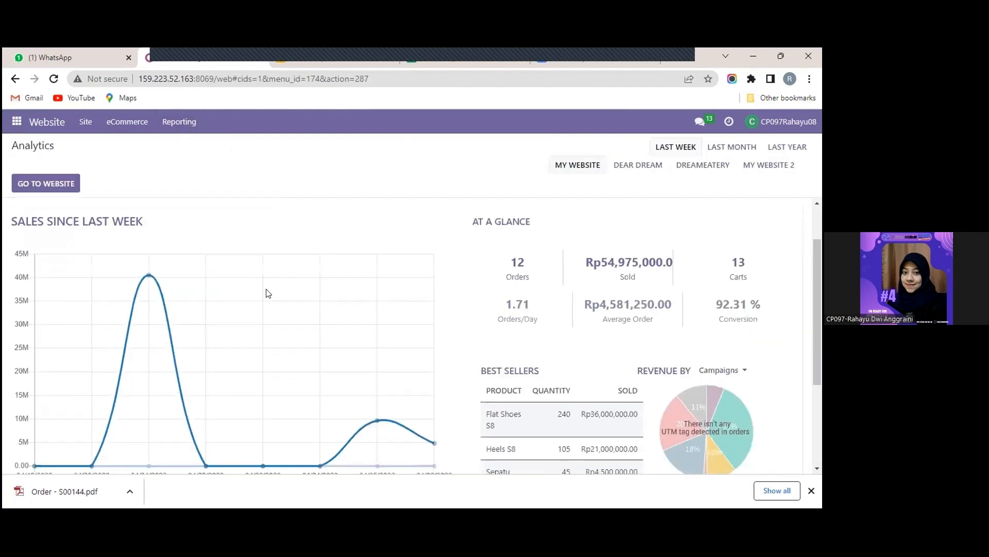
scroll(274, 286, "down", 2)
scroll(274, 286, "up", 4)
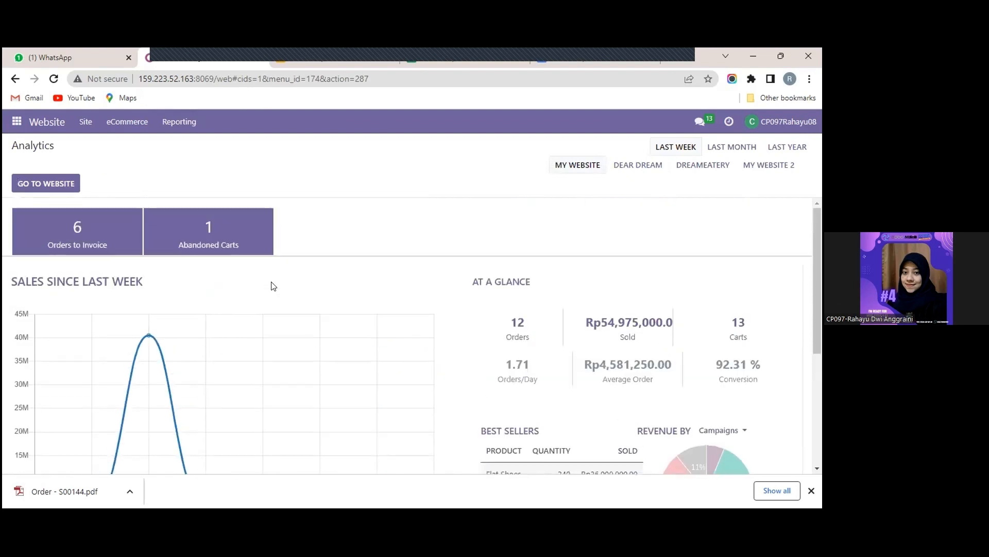
scroll(271, 285, "down", 3)
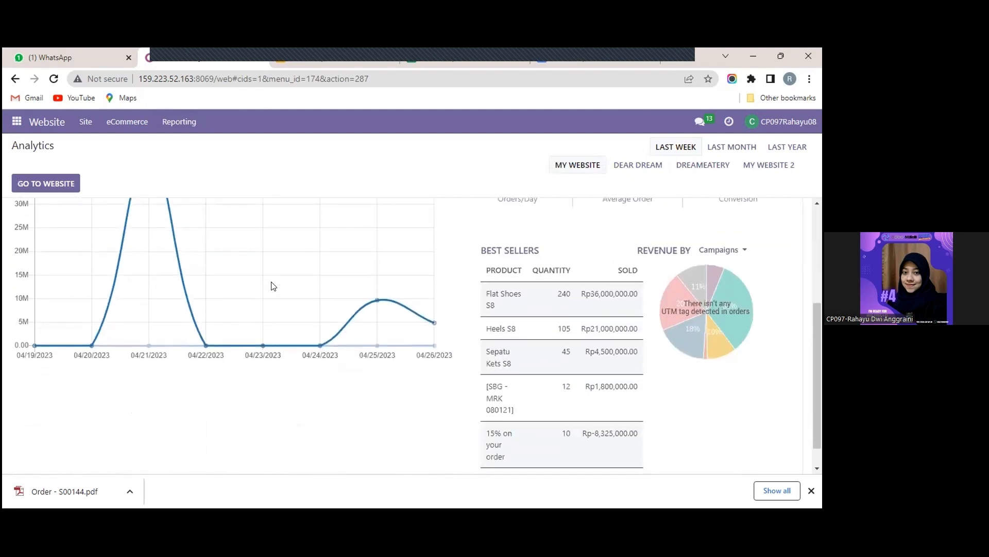
scroll(271, 285, "up", 1)
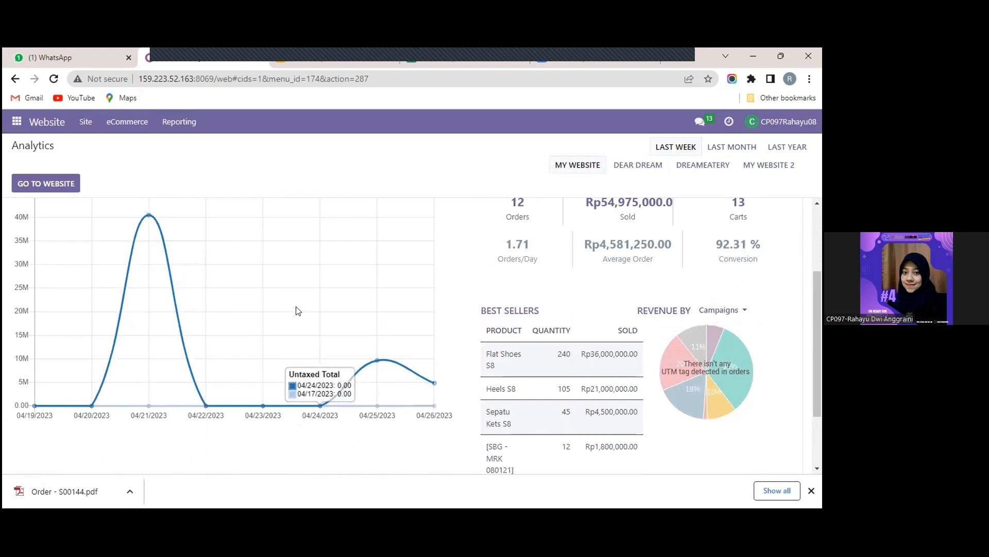
scroll(296, 309, "up", 1)
scroll(296, 309, "down", 1)
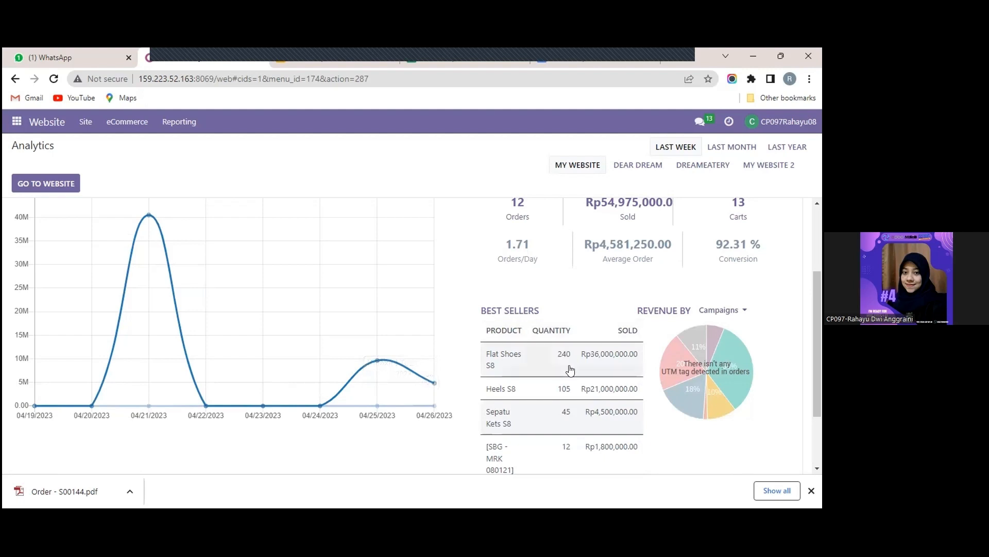
scroll(573, 373, "down", 1)
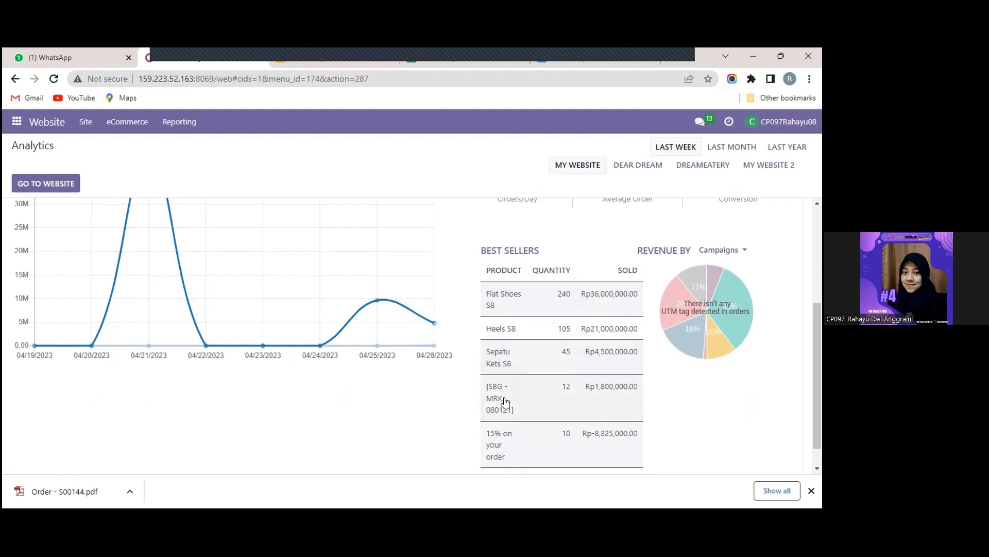
scroll(505, 393, "up", 4)
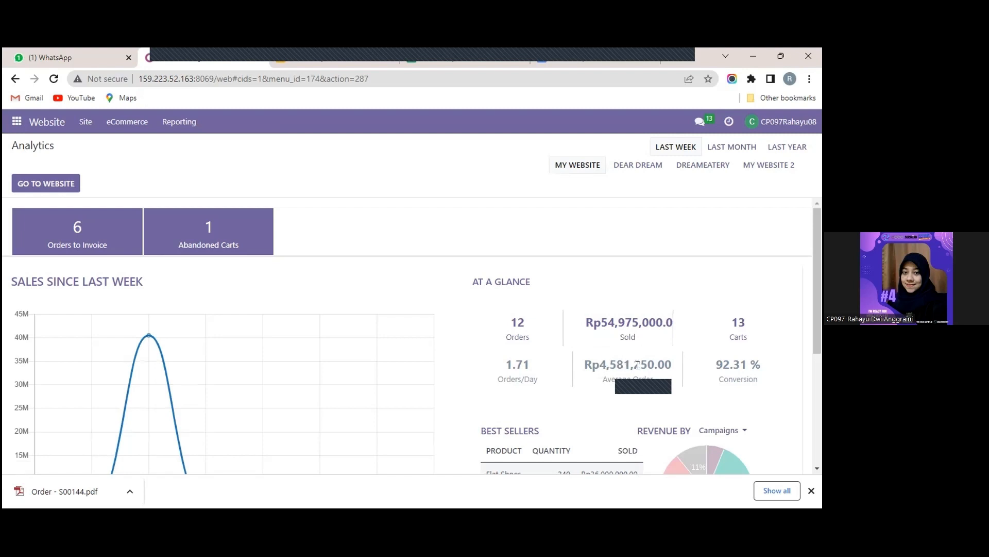
scroll(615, 370, "down", 2)
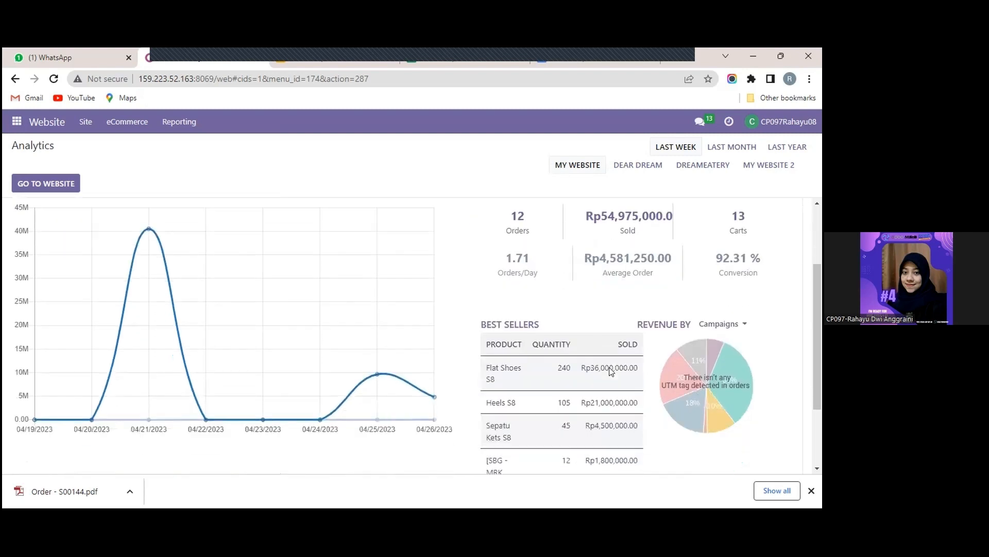
scroll(611, 371, "up", 2)
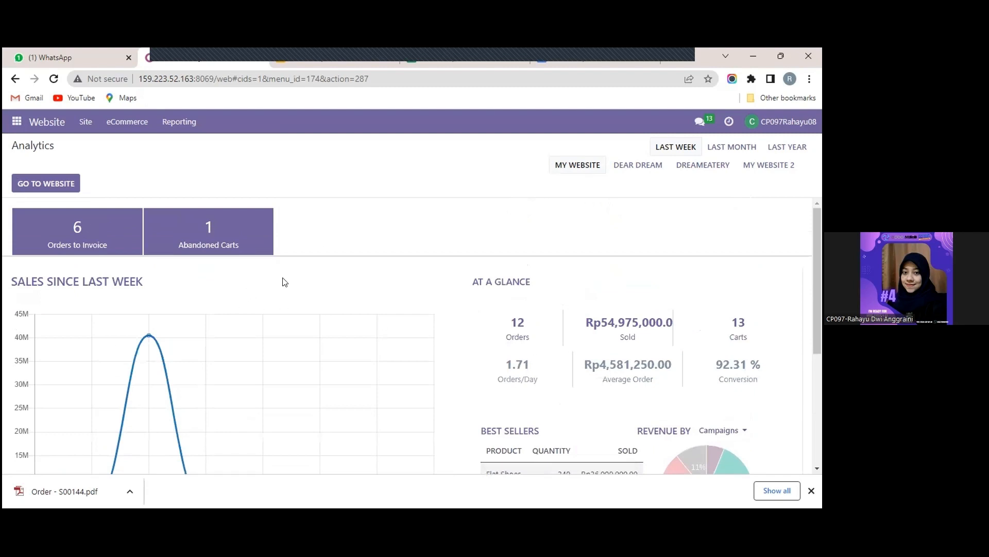